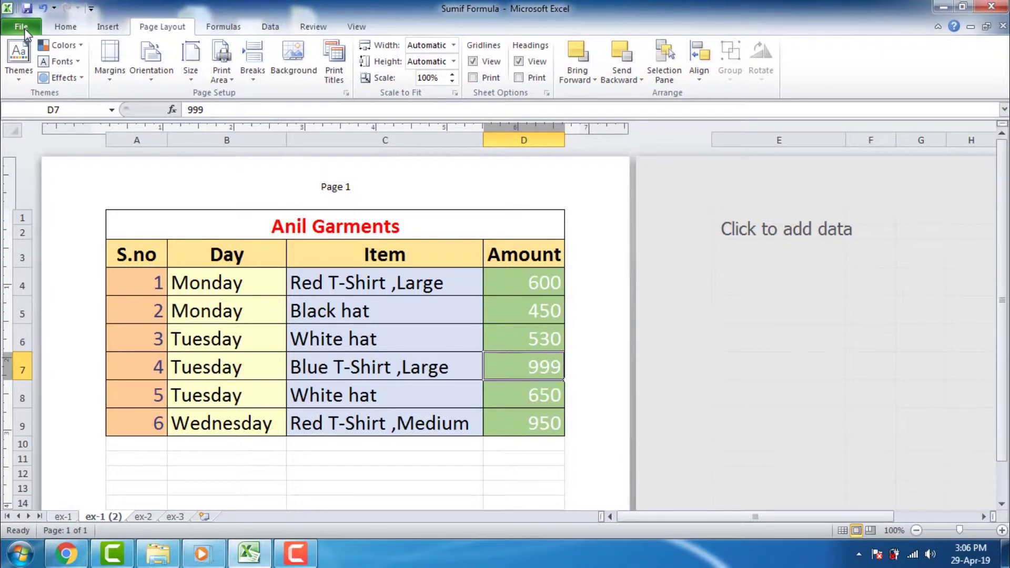
Step: Open Page Setup from the Anil Garments sheet's print preview, showing Portrait, 100% and A4
left_click(22, 28)
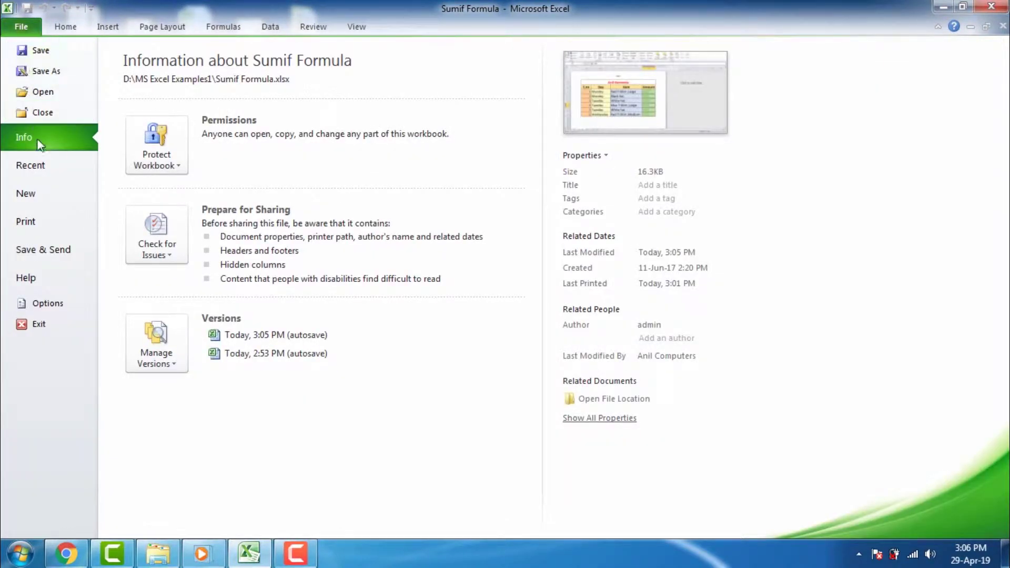
left_click(40, 220)
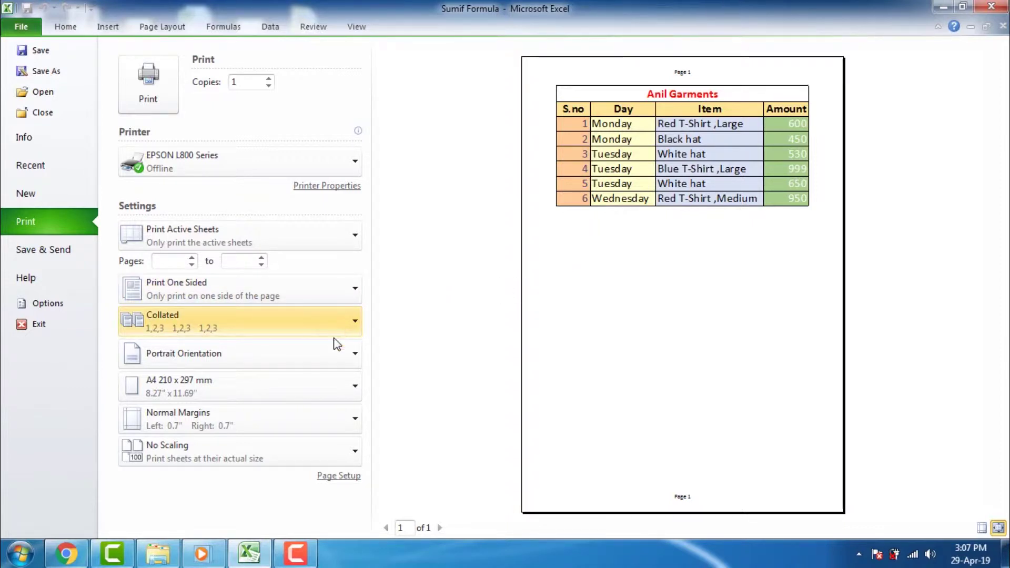
left_click(346, 476)
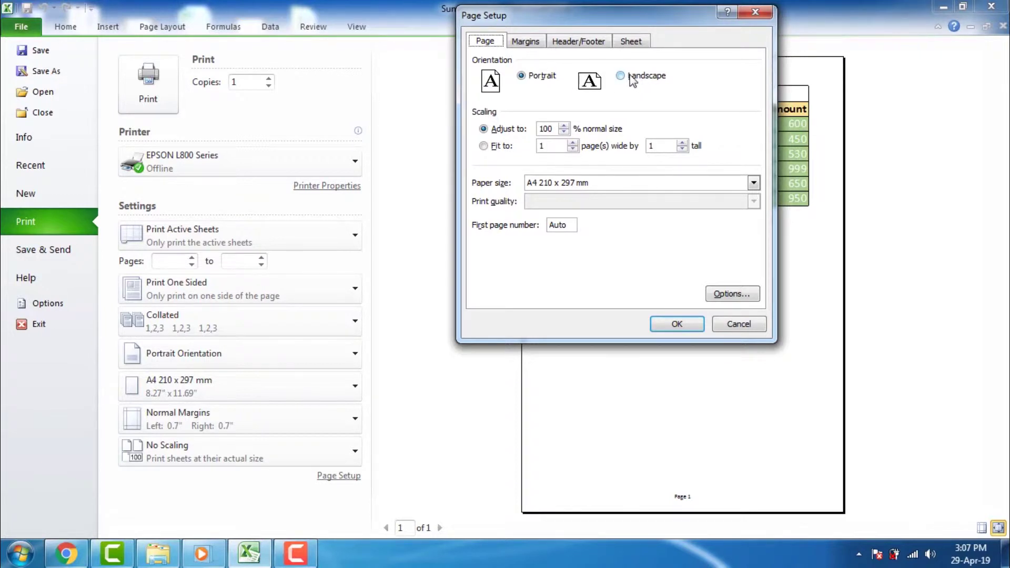
Step: Switch the printout to landscape orientation and apply it
left_click_drag(623, 15, 387, 52)
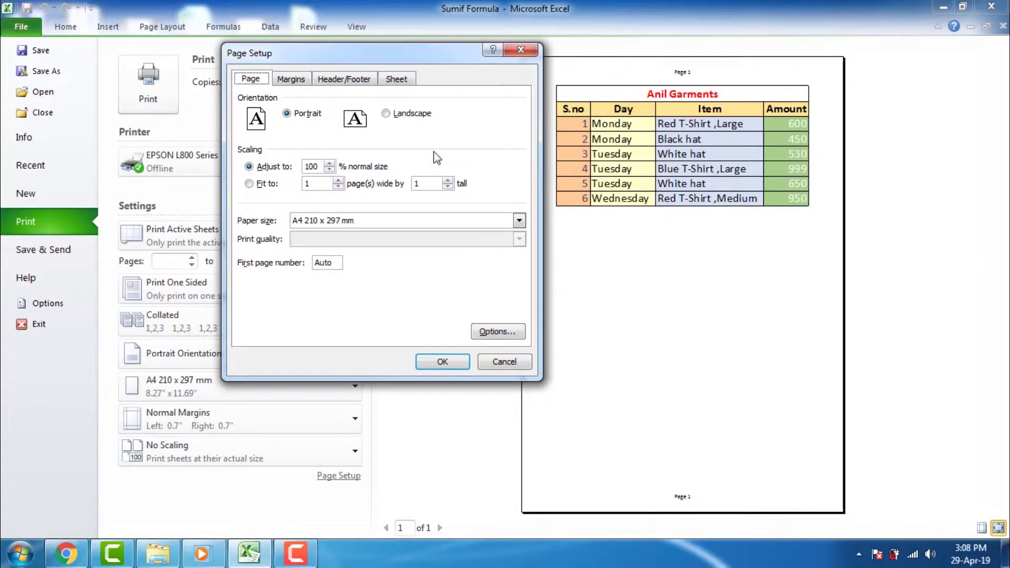
left_click(387, 114)
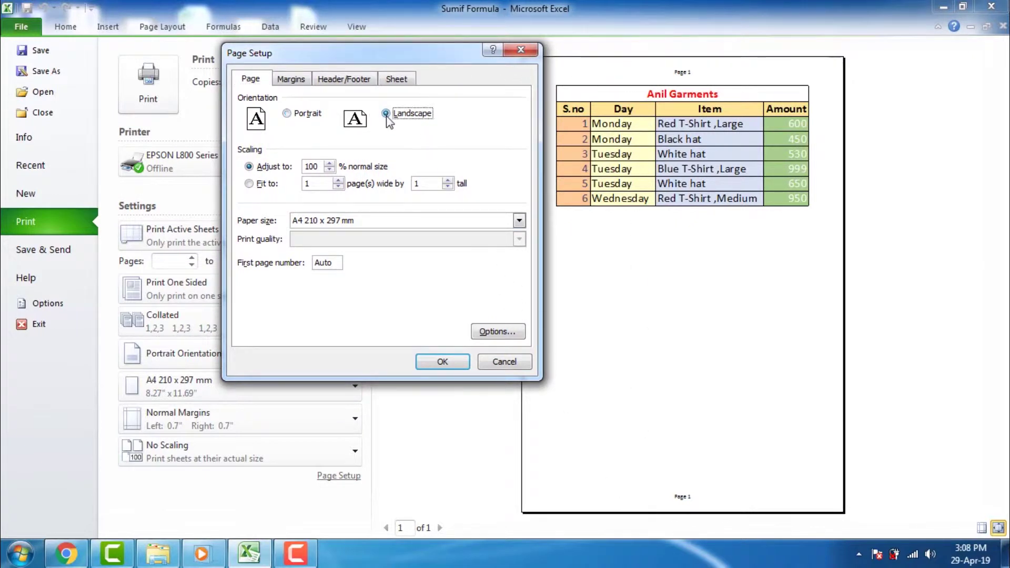
left_click(443, 362)
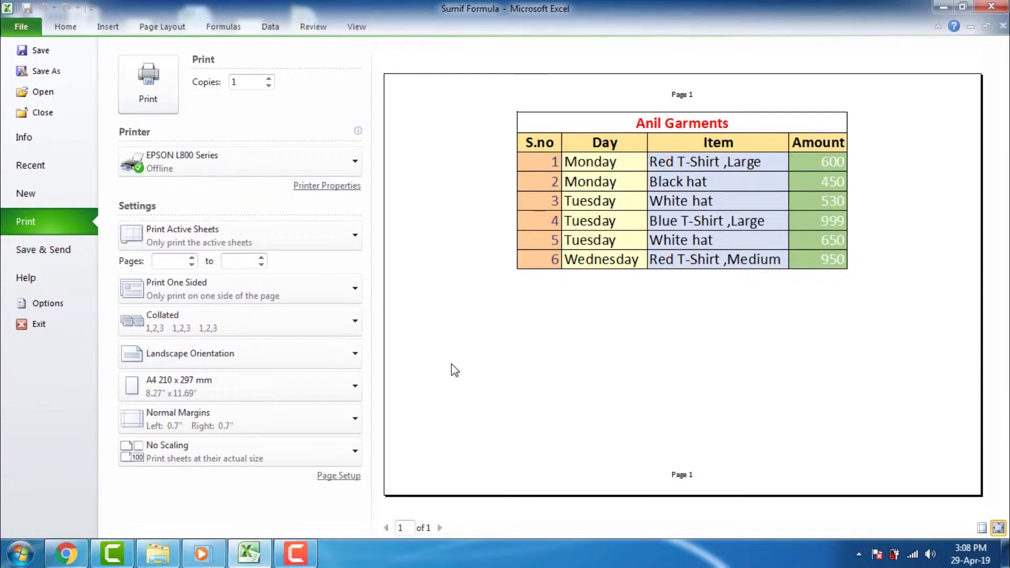
Step: Set the printout back to portrait orientation and close Page Setup without further changes
left_click(350, 476)
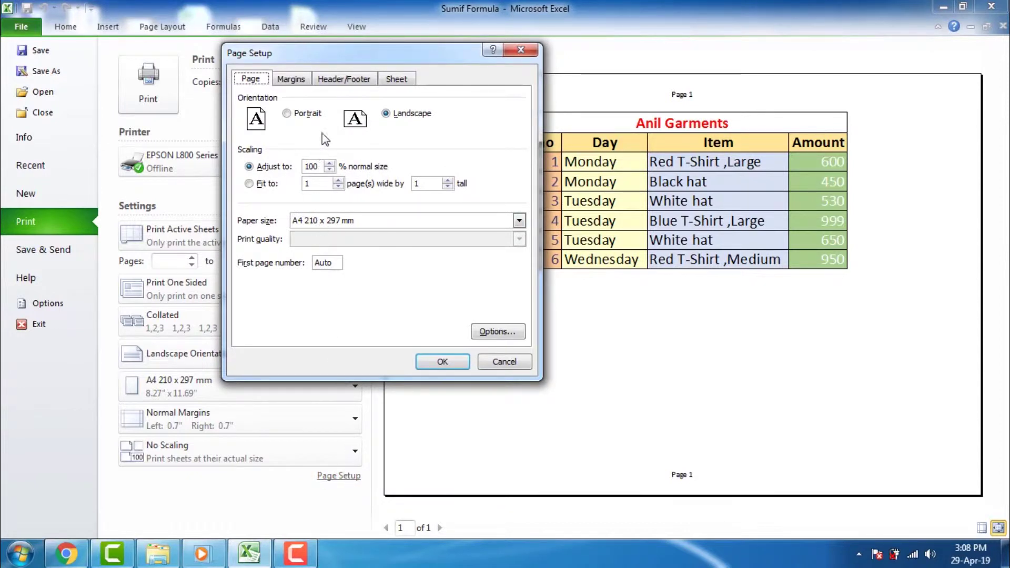
left_click(287, 114)
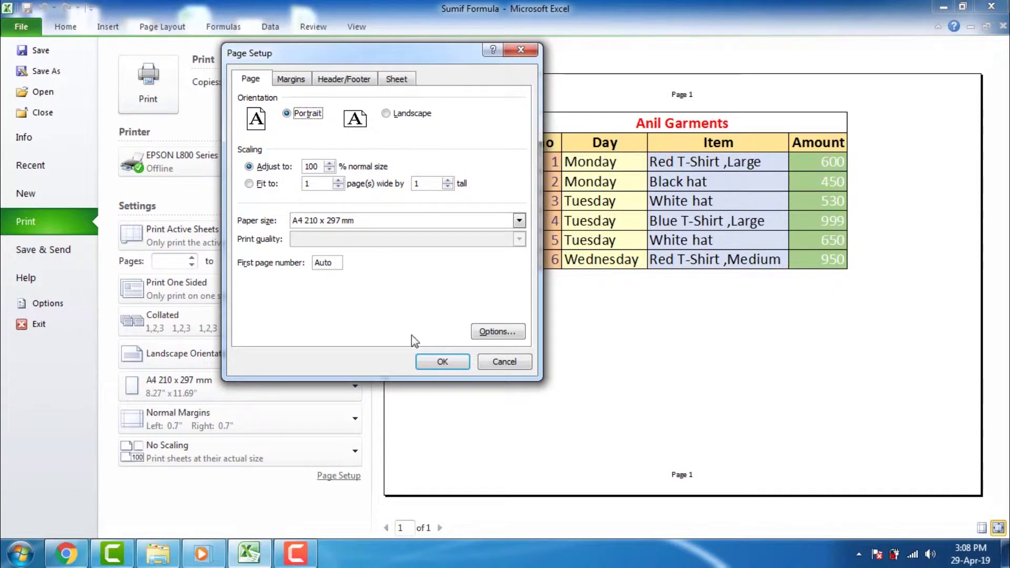
left_click(430, 362)
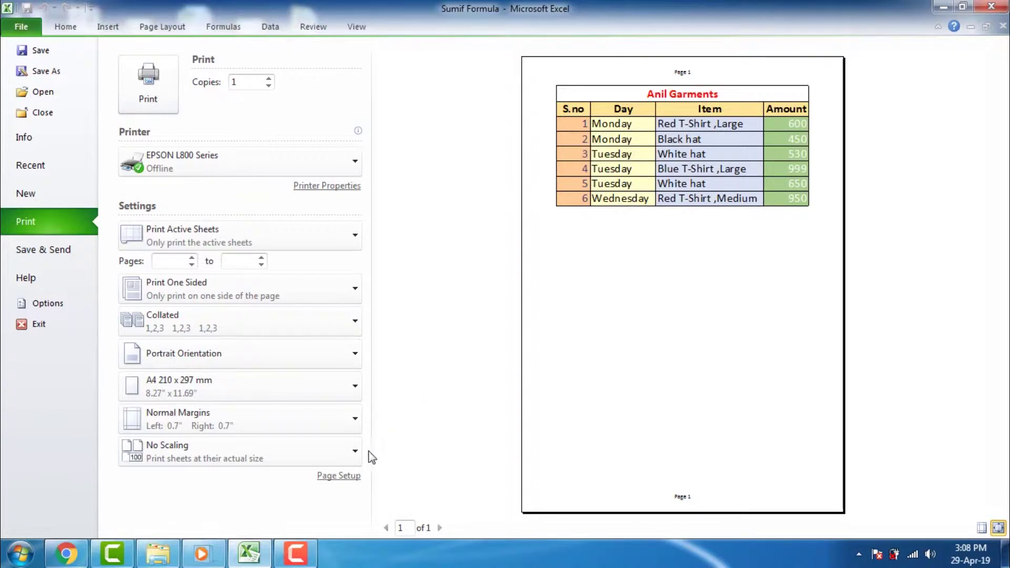
left_click(342, 476)
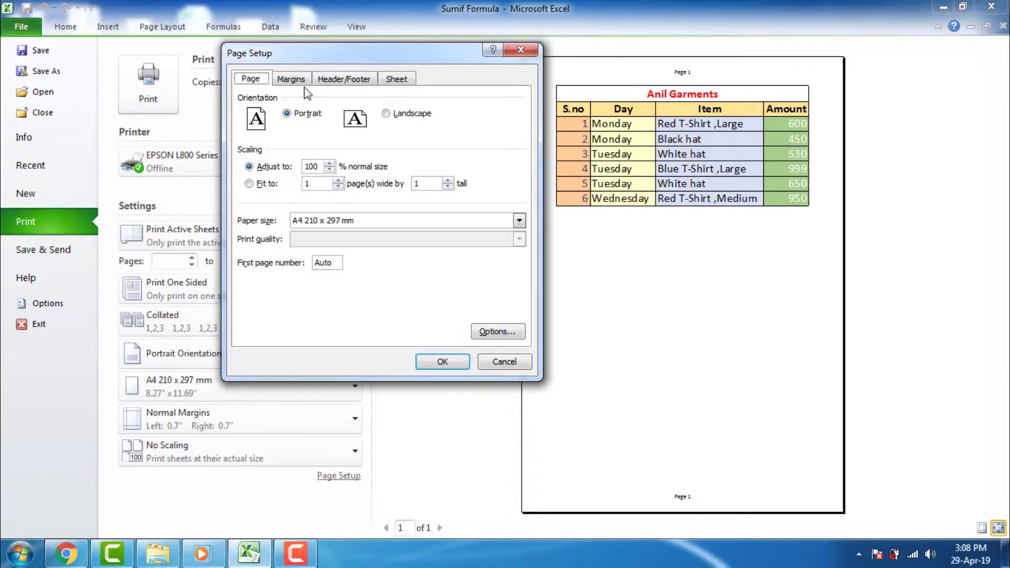
left_click(520, 51)
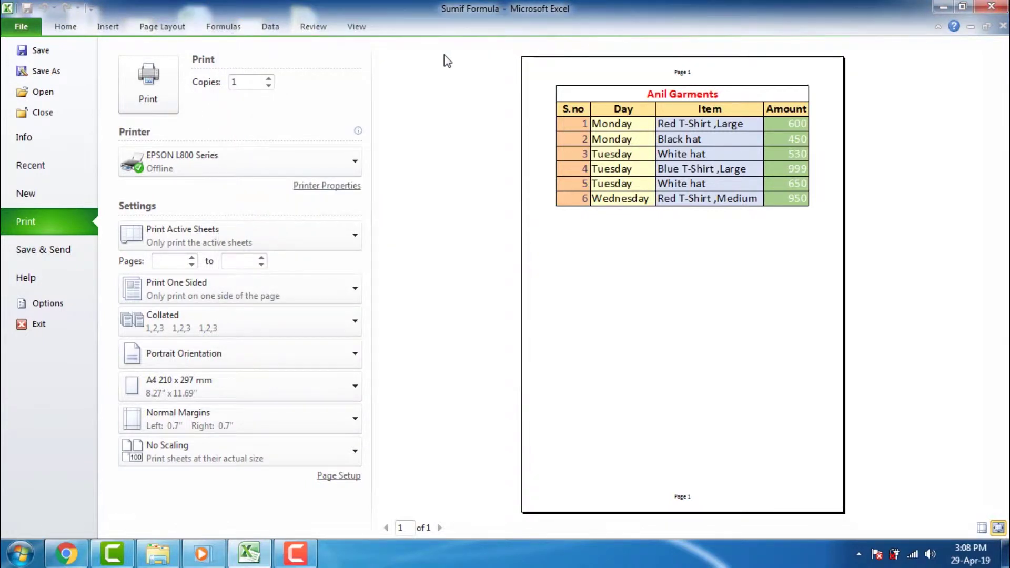
Step: Leave print preview and reduce the print scale to 80% in Page Setup
left_click(172, 31)
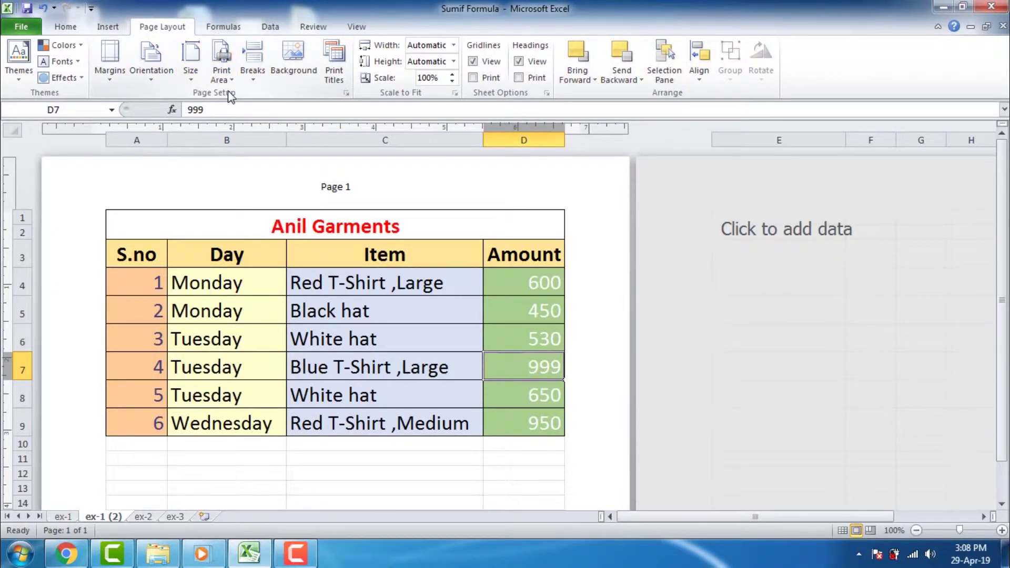
left_click(347, 93)
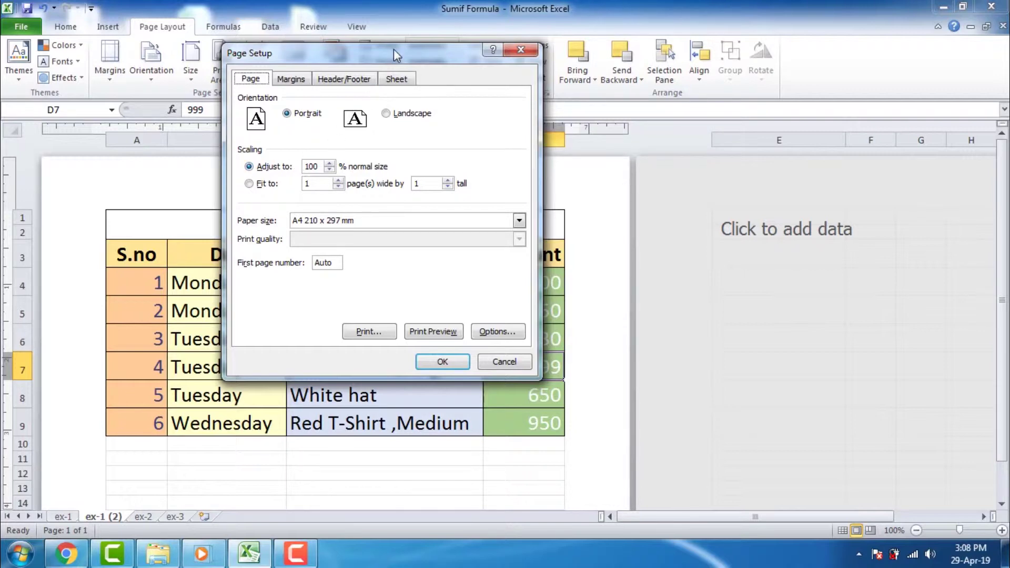
mouse_move(394, 49)
left_mouse_down()
mouse_move(612, 97)
mouse_move(765, 100)
left_mouse_up()
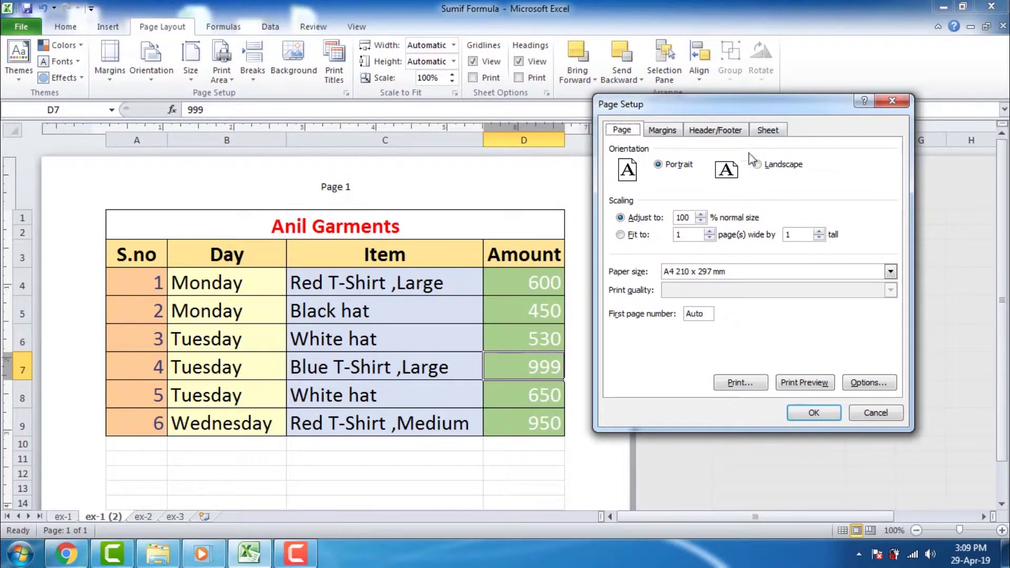
left_click(702, 221)
left_click(821, 413)
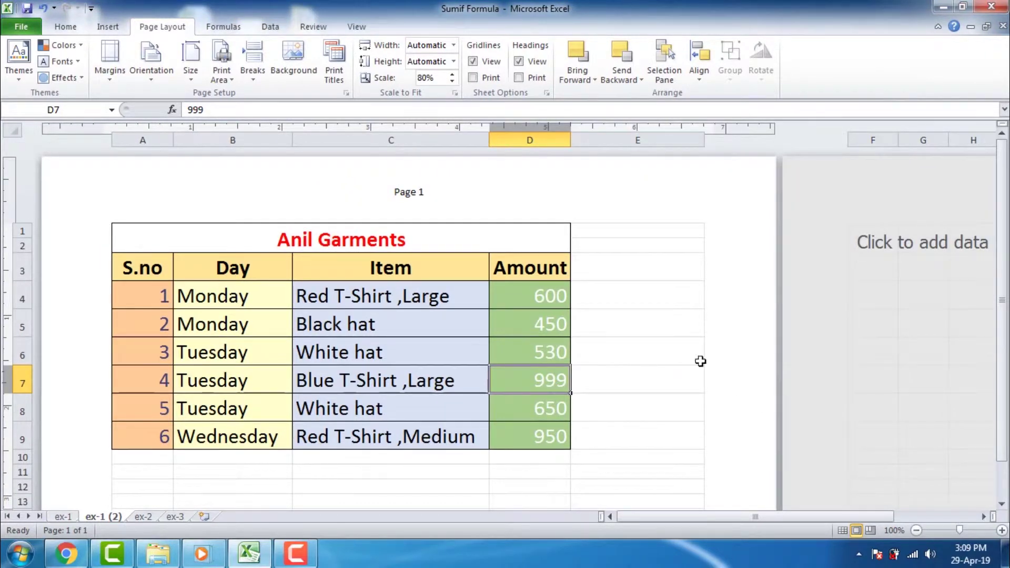
Step: Restore the print scale to 100% normal size
left_click(346, 94)
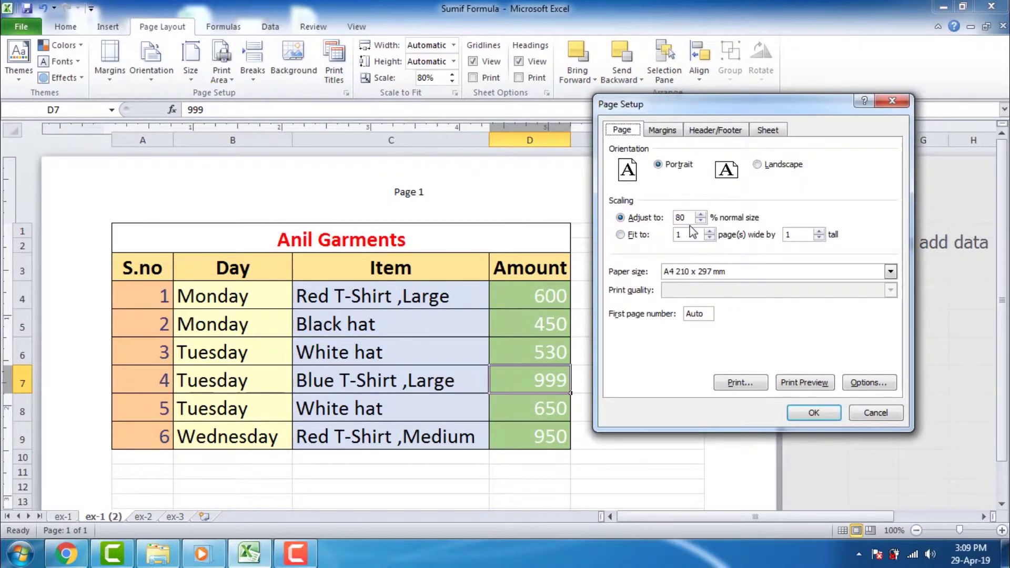
left_click(701, 215)
left_click(700, 216)
left_click(701, 215)
left_click(814, 413)
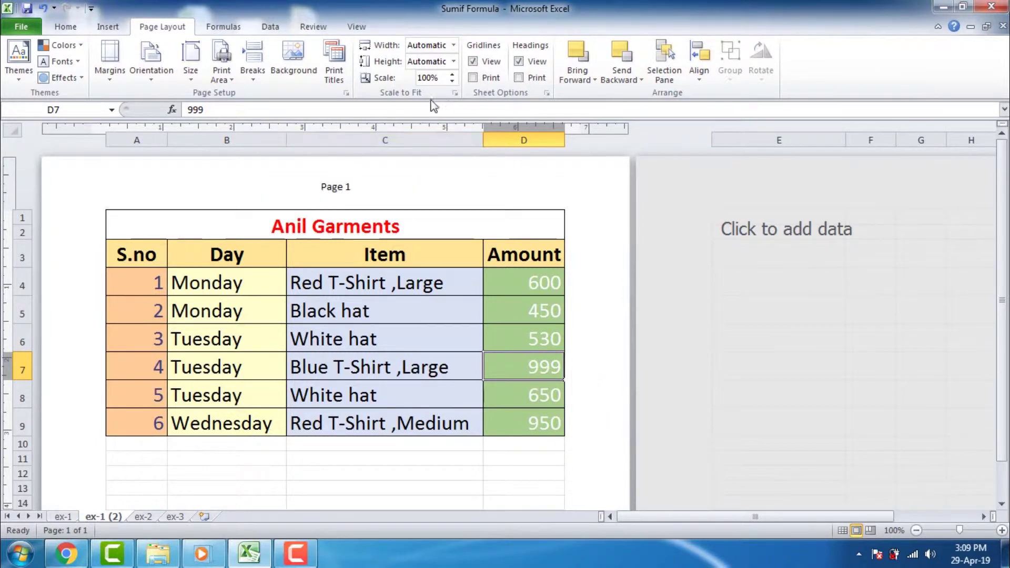
left_click(346, 93)
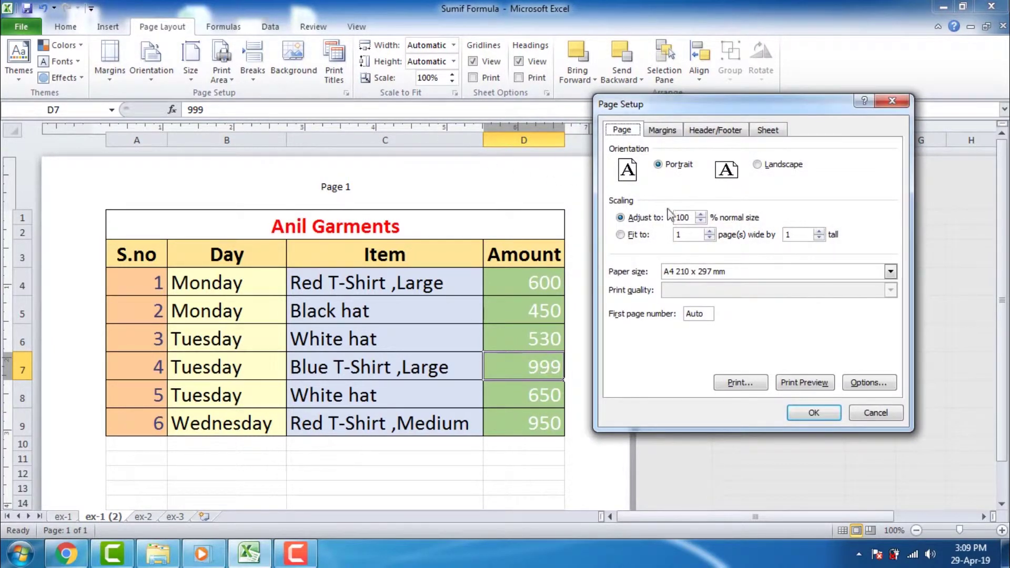
left_click(700, 214)
left_click(700, 214)
left_click(701, 215)
left_click(813, 415)
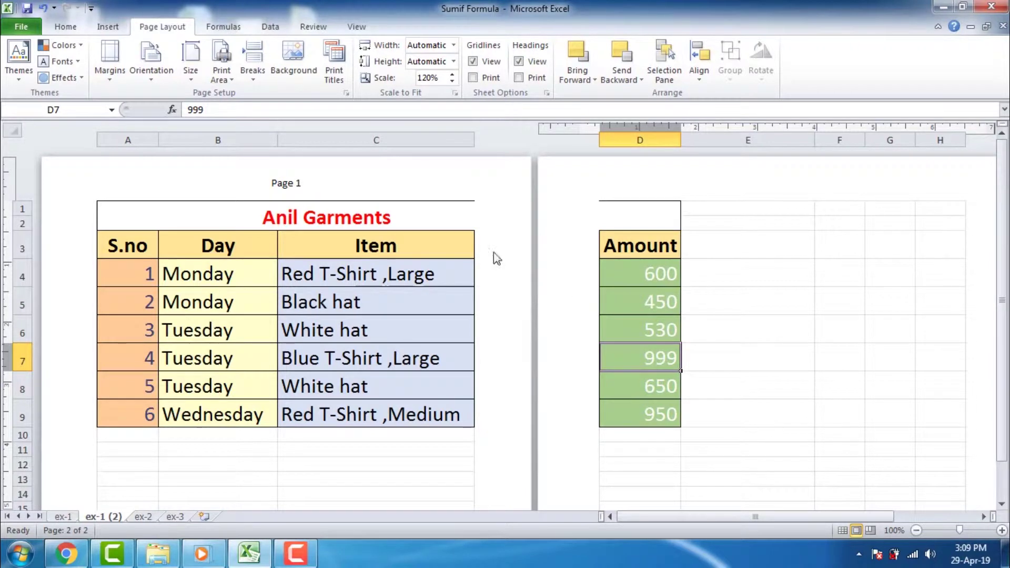
left_click(346, 94)
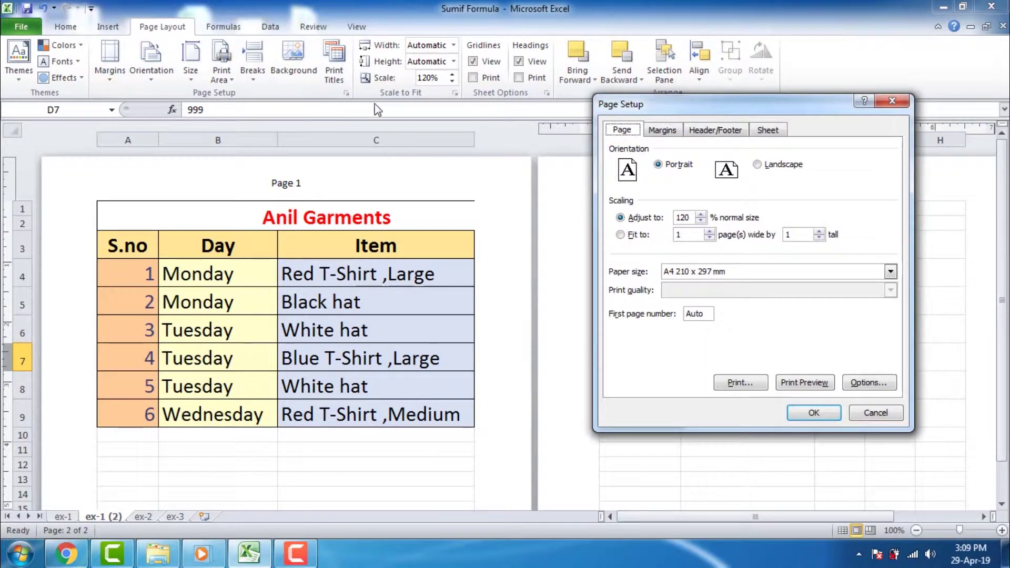
left_click(701, 215)
left_click(702, 215)
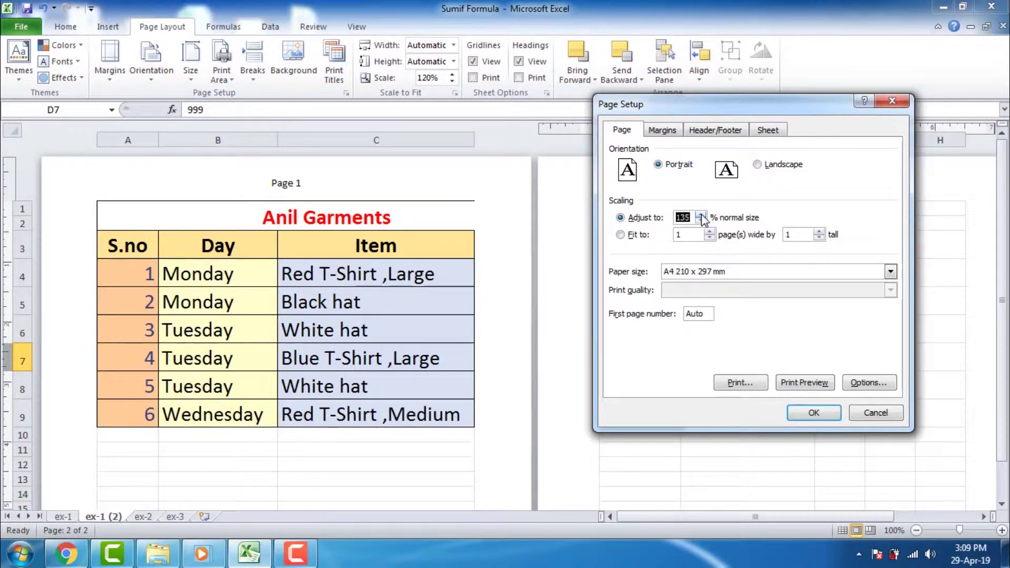
left_click(701, 223)
left_click(701, 222)
left_click(701, 222)
left_click(700, 223)
left_click(700, 222)
left_click(701, 222)
left_click(810, 414)
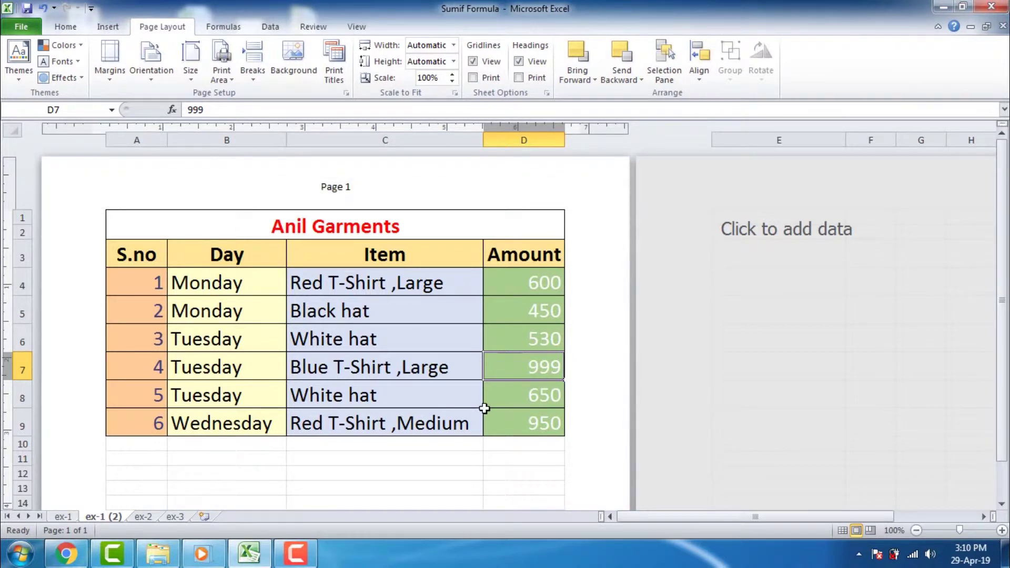
Step: Keep A4 as the paper size in Page Setup and bring up the margin settings
left_click(346, 93)
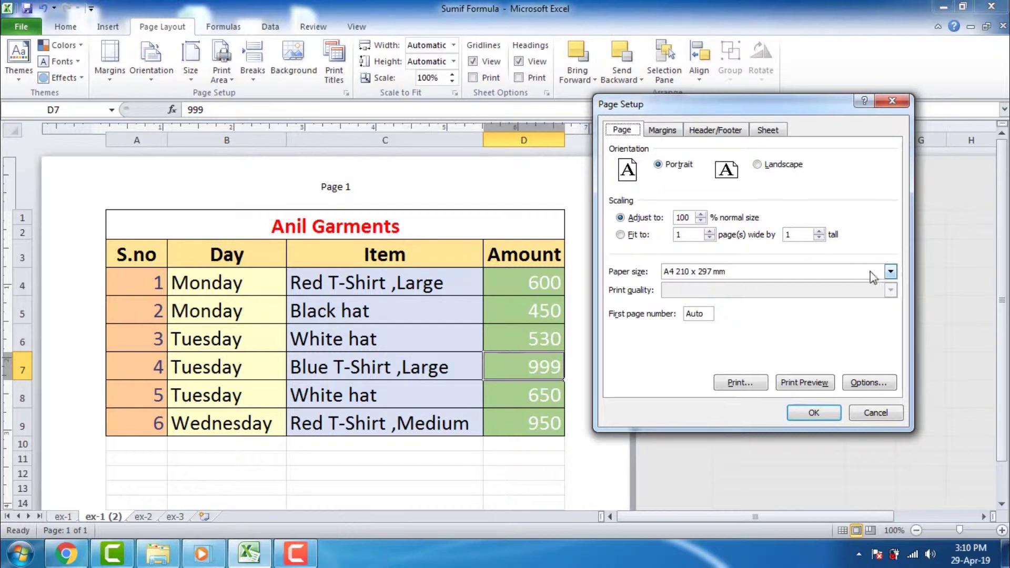
left_click(891, 272)
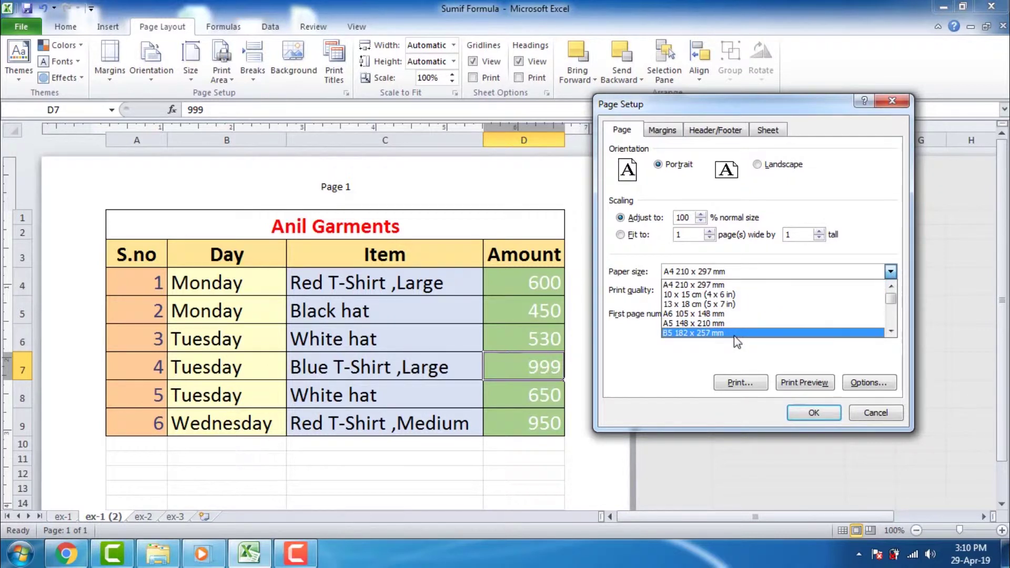
left_click(701, 288)
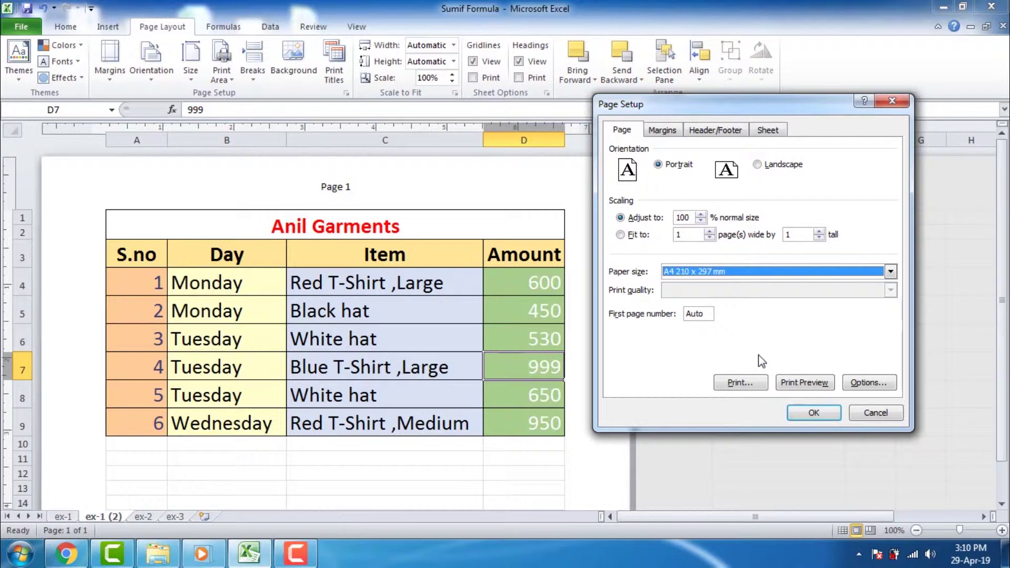
left_click(670, 132)
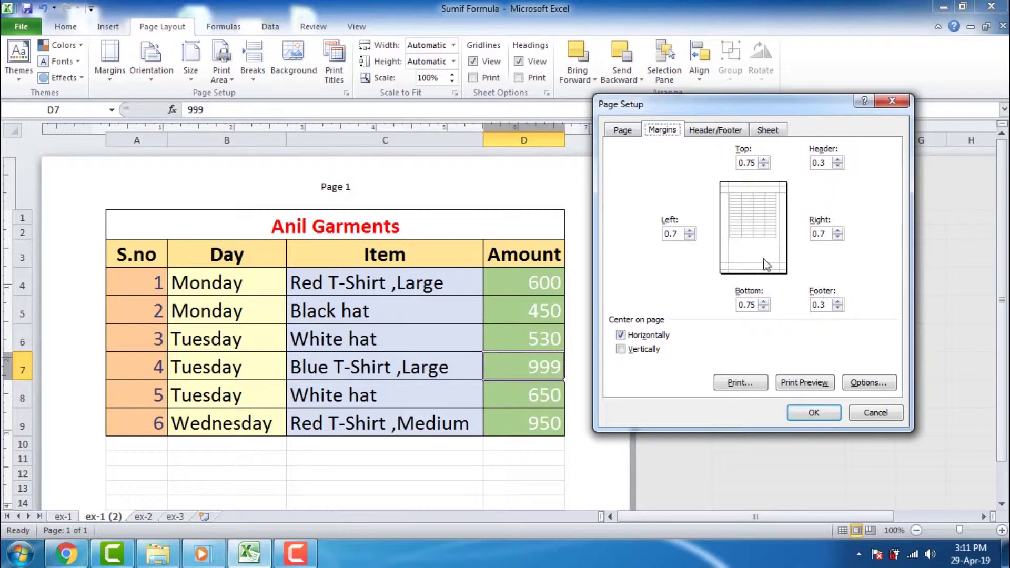
Step: Widen the left margin to 1.45 inches and preview the table splitting onto two pages
left_click(690, 231)
left_click(690, 231)
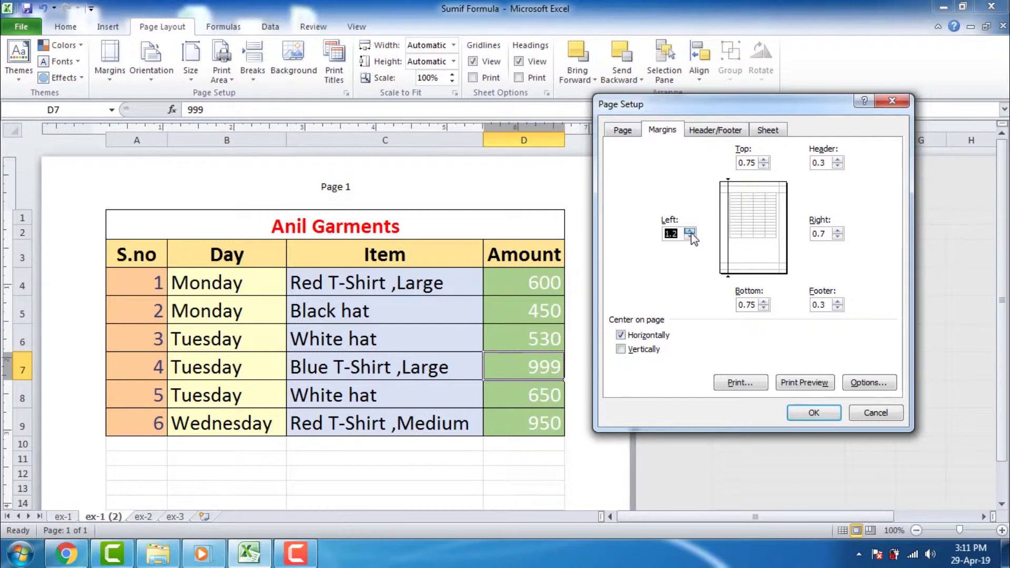
left_click(690, 231)
left_click(805, 383)
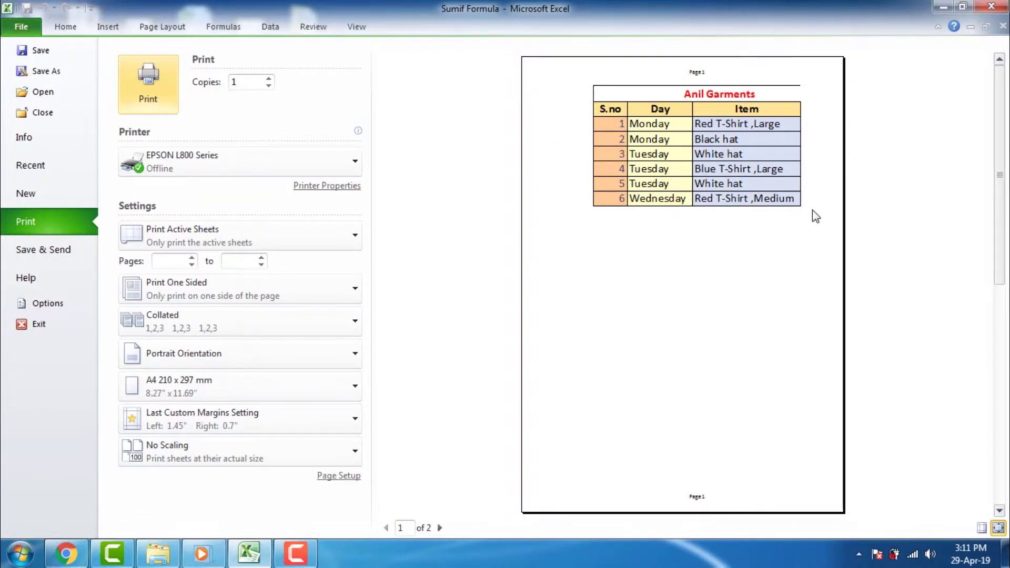
key("Escape")
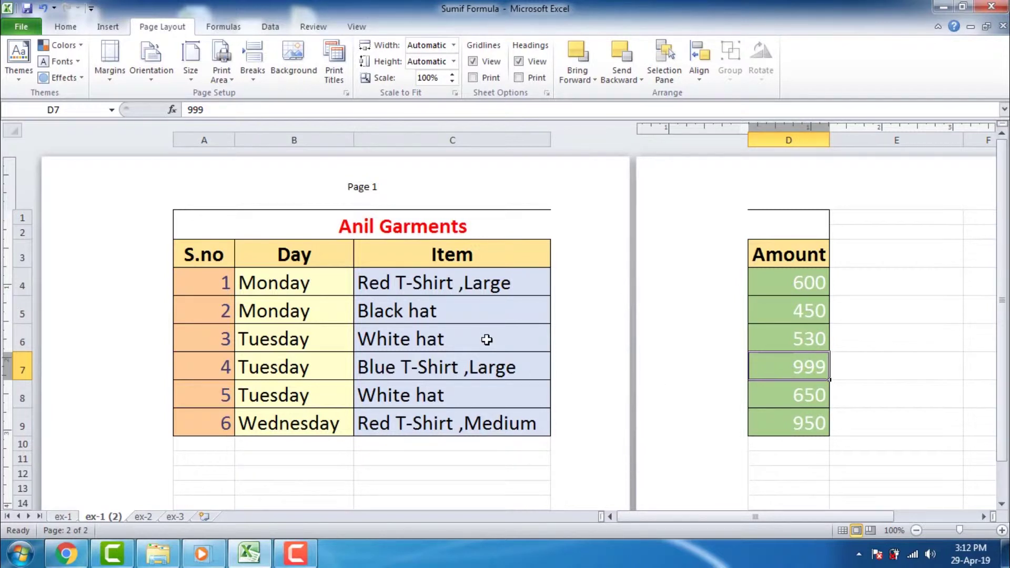
Step: Reduce the left margin back to 0.7 in Page Setup and apply it
left_click(345, 93)
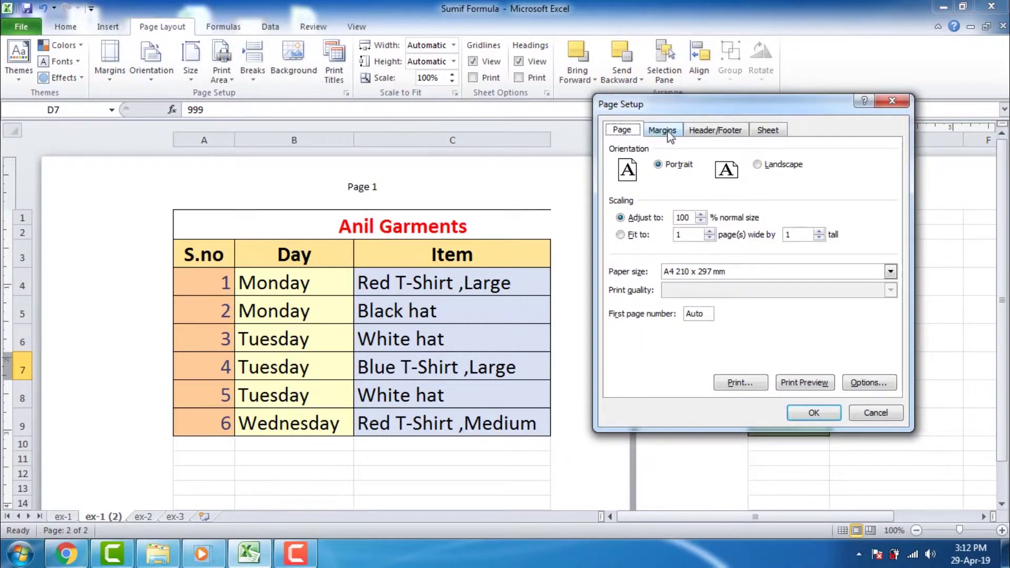
left_click(667, 131)
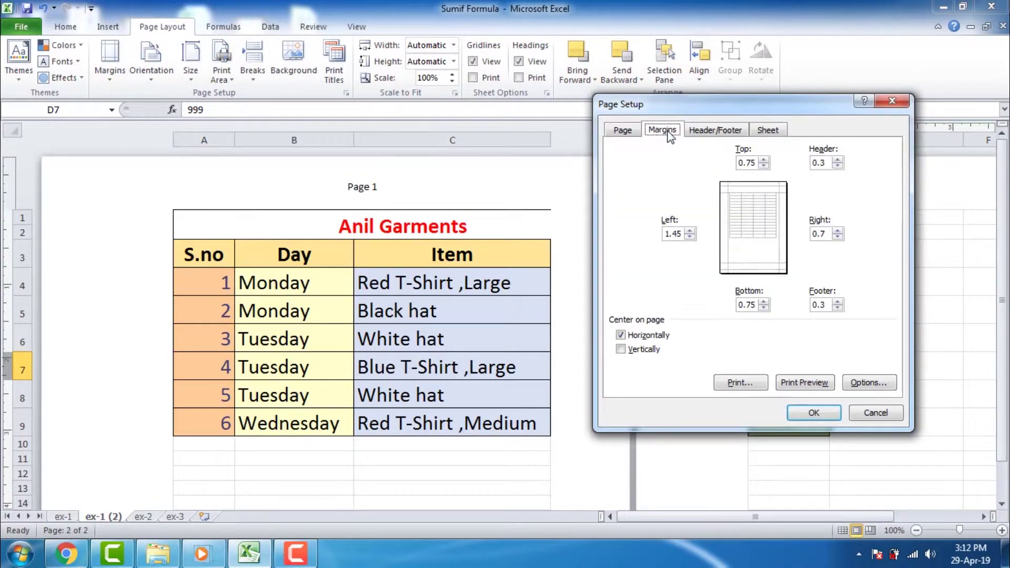
left_click(689, 236)
left_click(801, 414)
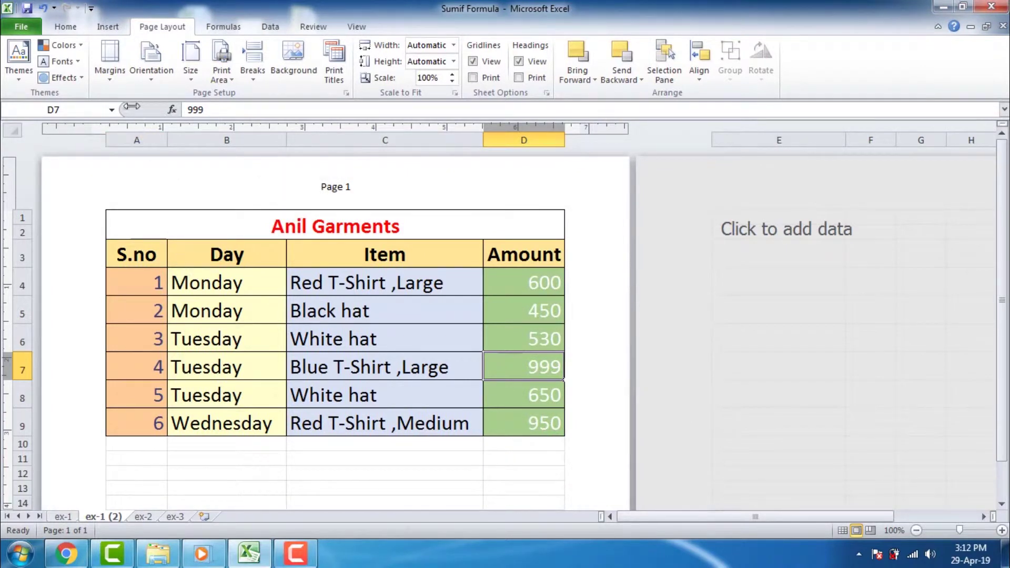
Step: Preview the one-page printout via Custom Margins, then return to the worksheet
left_click(115, 81)
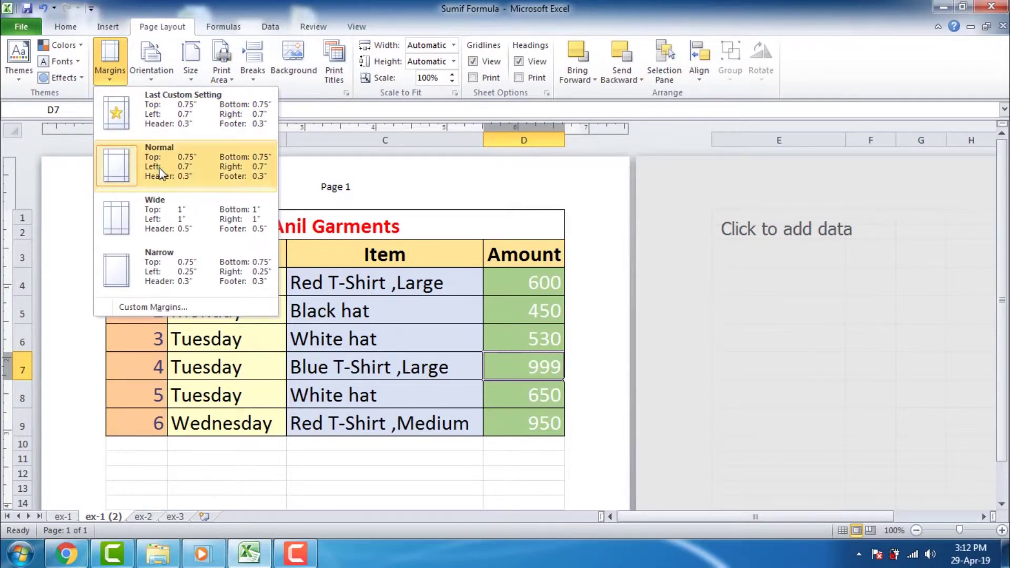
left_click(179, 307)
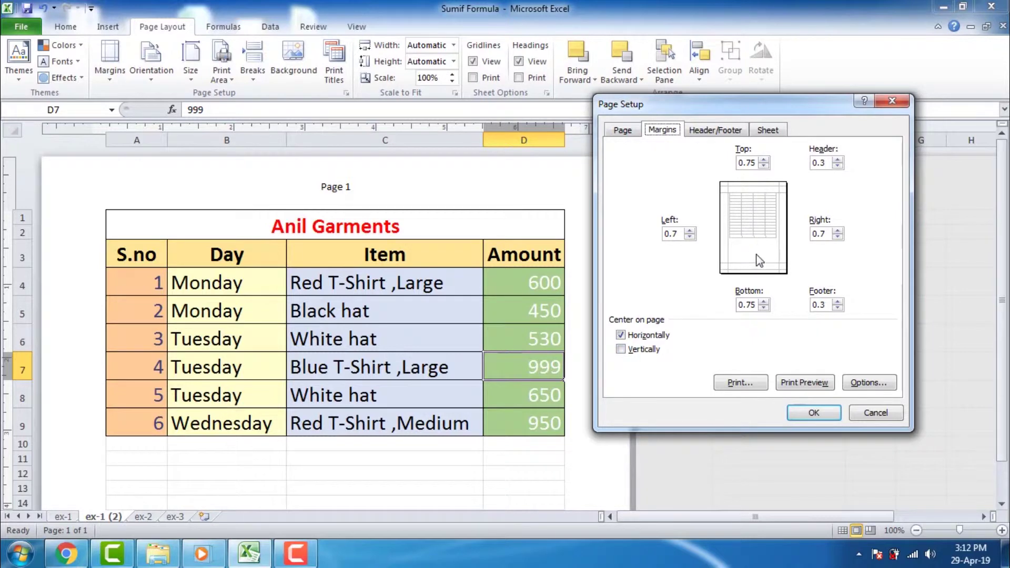
left_click(804, 382)
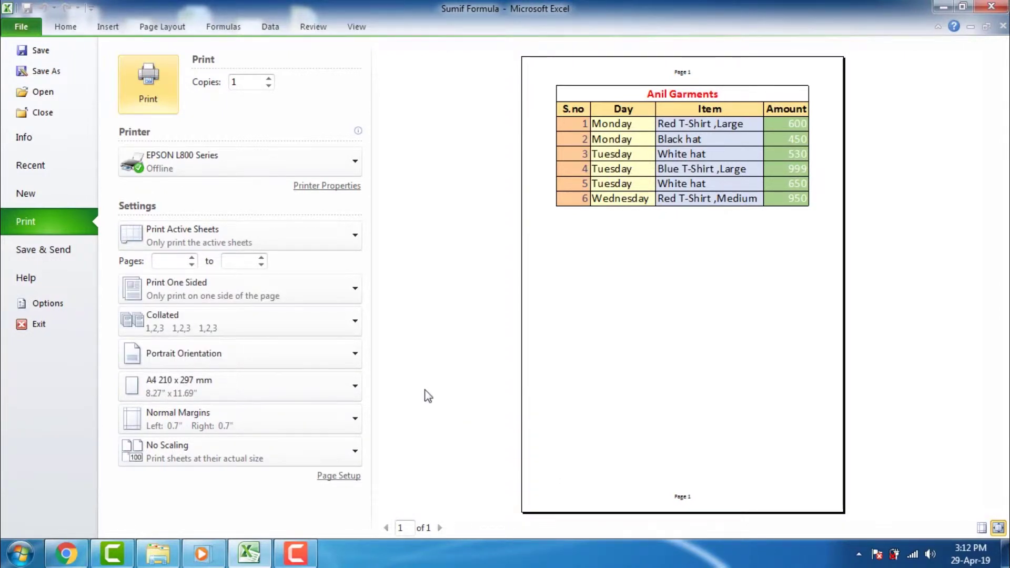
left_click(164, 27)
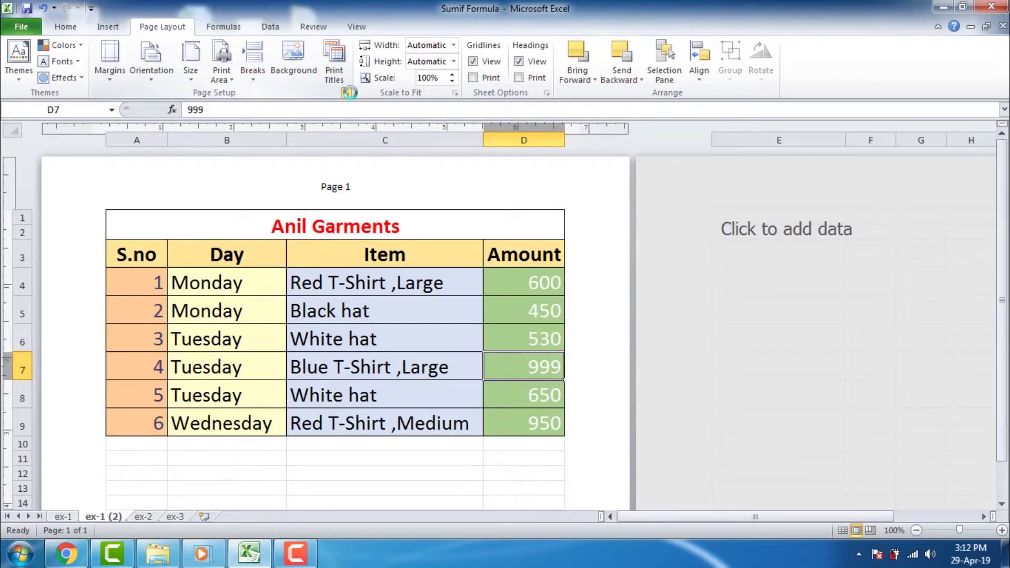
Step: Change page centring in Page Setup from Horizontally to Vertically
left_click(347, 94)
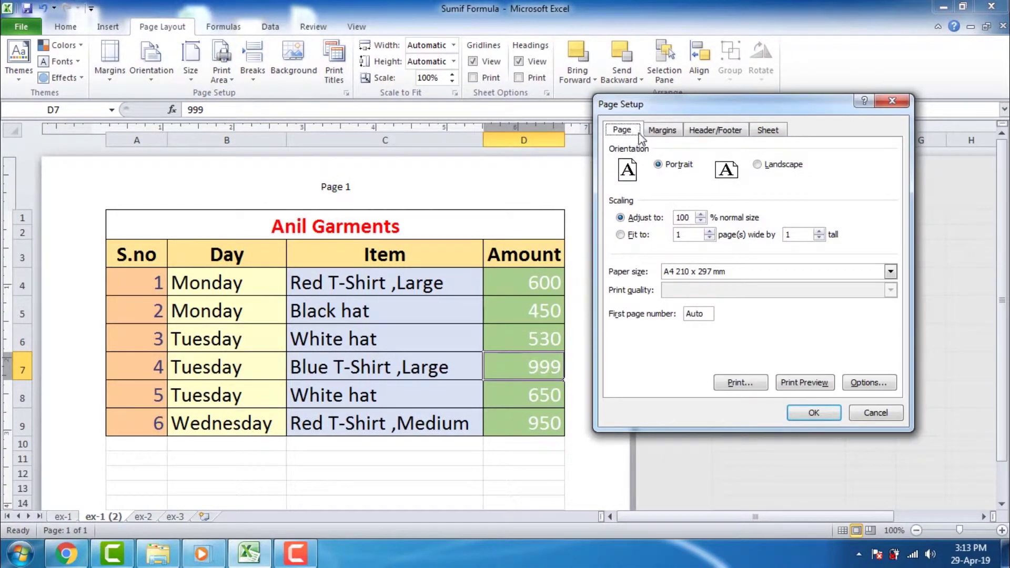
left_click(648, 132)
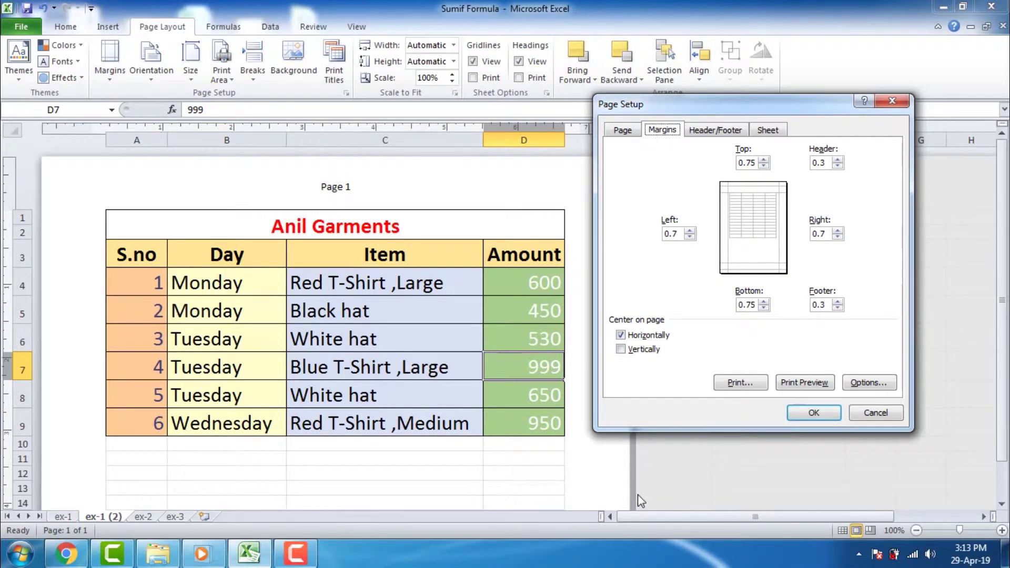
left_click(638, 352)
left_click(622, 336)
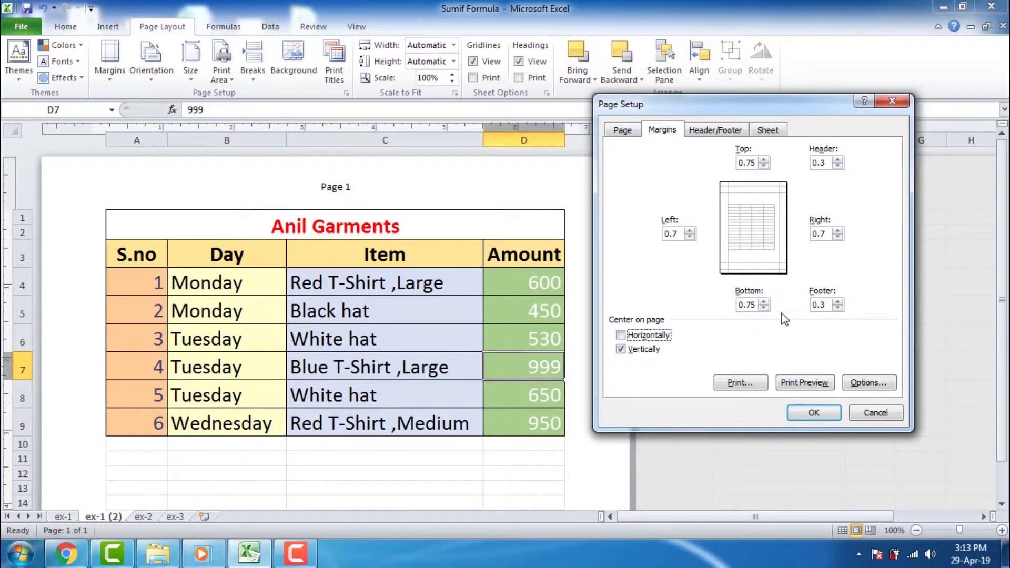
Step: Preview the vertically centred table, then return to the Anil Garments worksheet
left_click(788, 380)
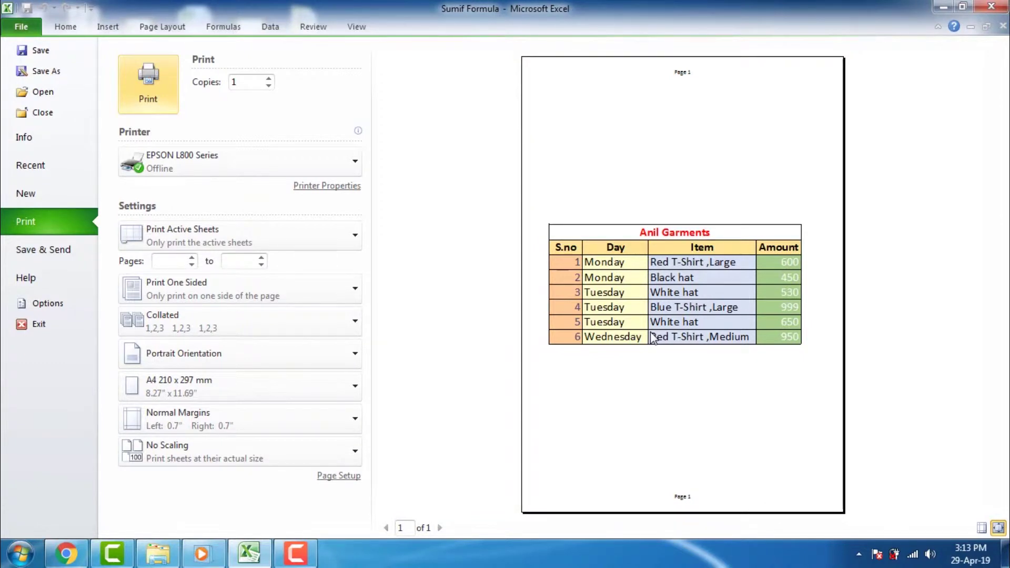
key("Escape")
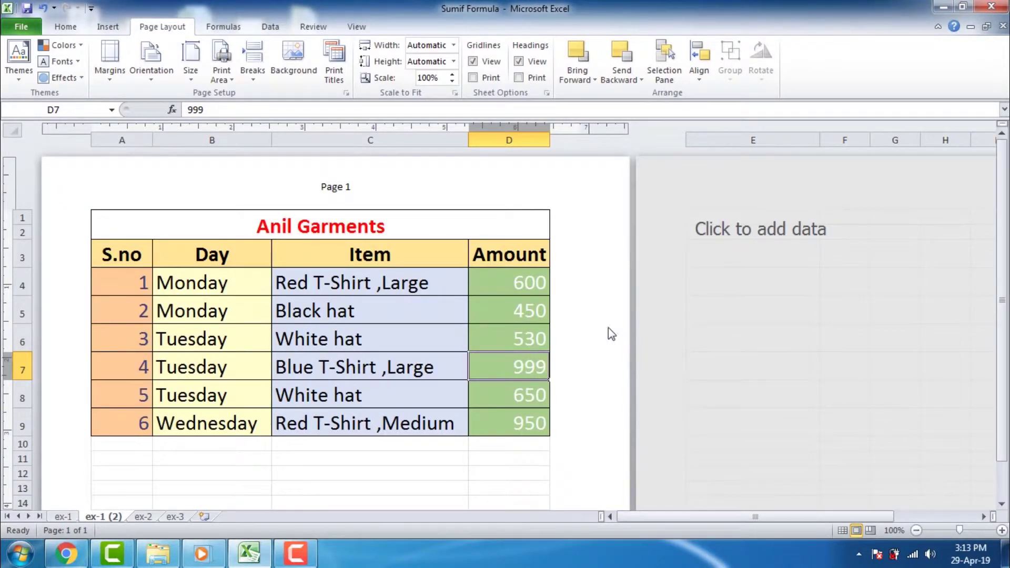
Step: Change page centring in Page Setup from Vertically back to Horizontally
left_click(344, 93)
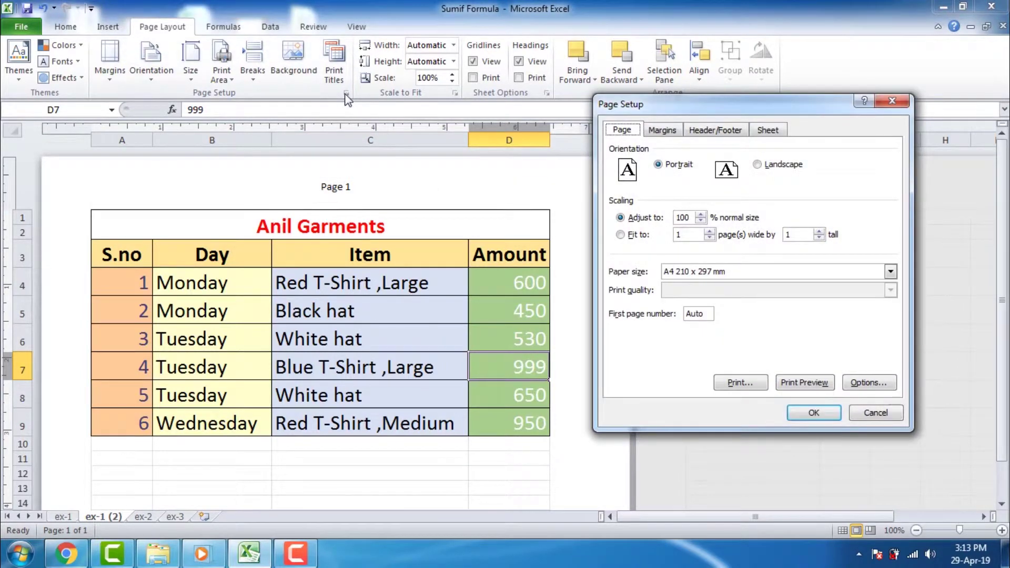
left_click(659, 130)
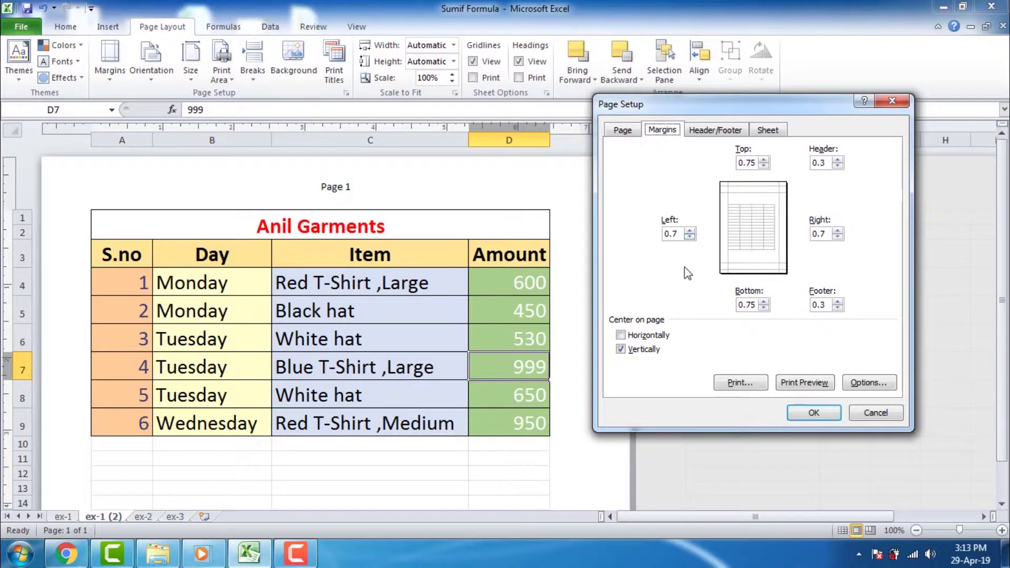
left_click(622, 349)
left_click(621, 336)
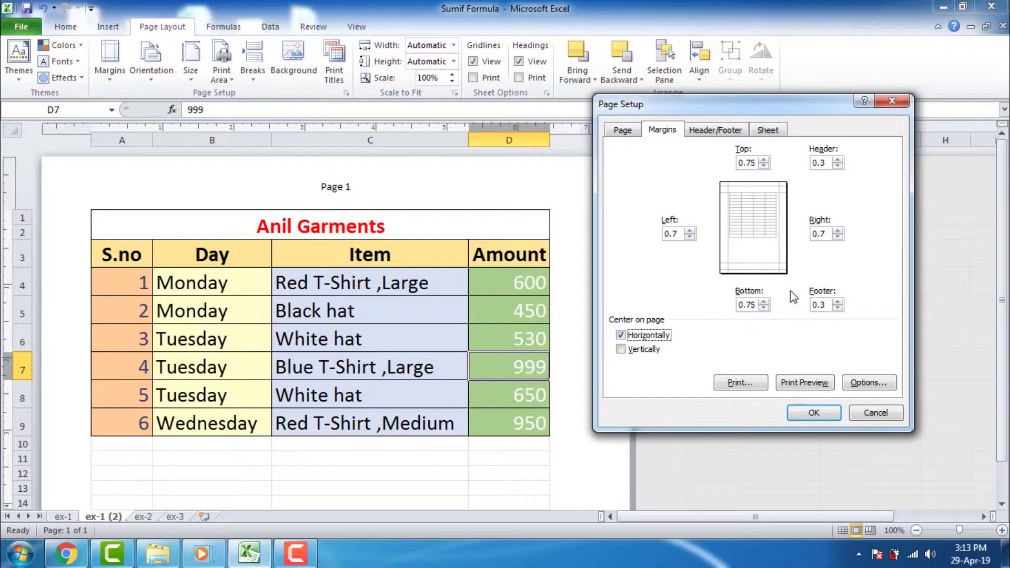
Step: Delete 'Page &[Page]' from the centre section of the custom header, leaving it empty
left_click(710, 135)
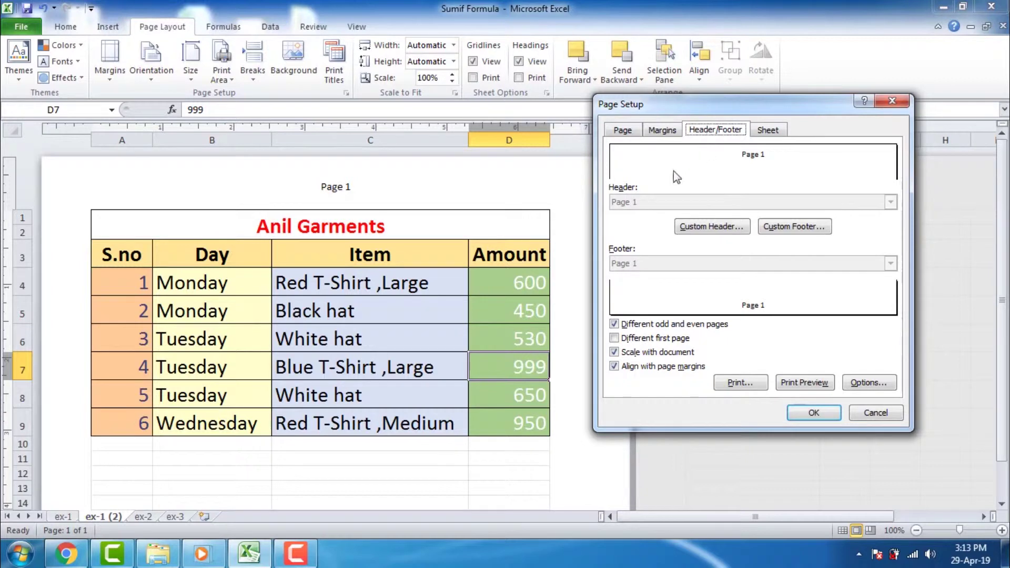
left_click(716, 227)
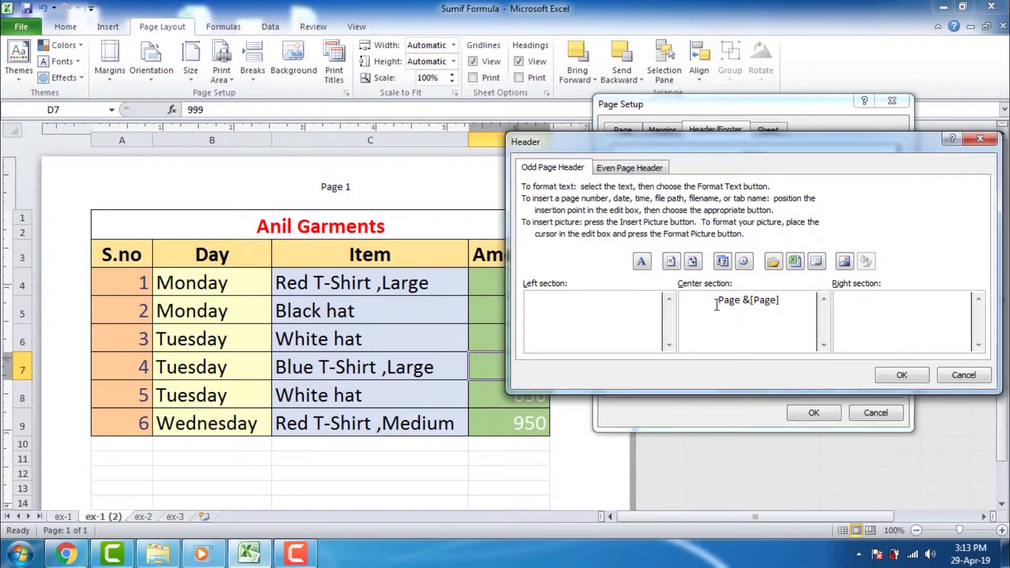
left_click_drag(718, 301, 784, 300)
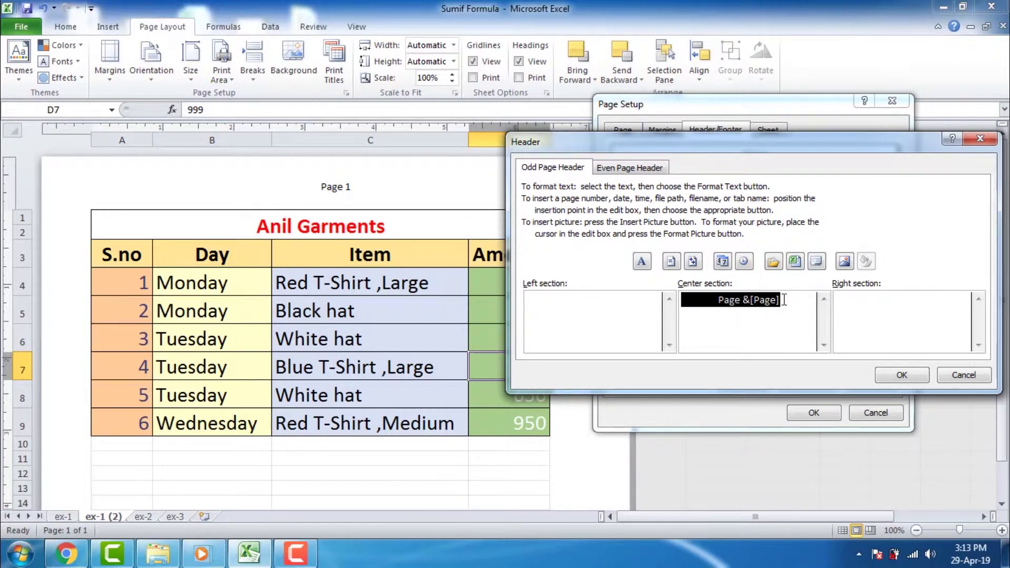
key("Delete")
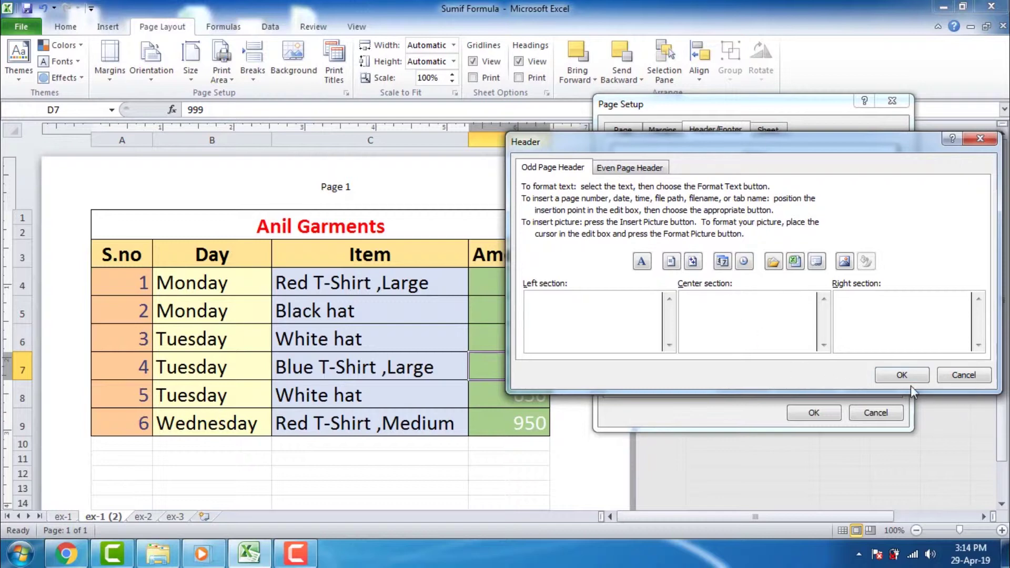
left_click(910, 377)
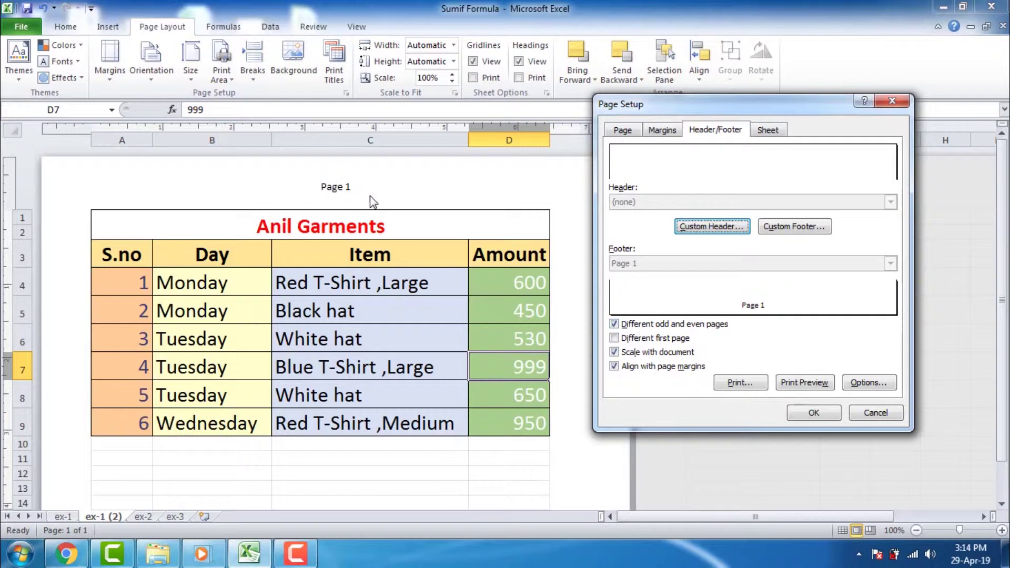
Step: Uncheck 'Different odd and even pages' and leave 'Different first page' off, then view the Sheet options
left_click(614, 324)
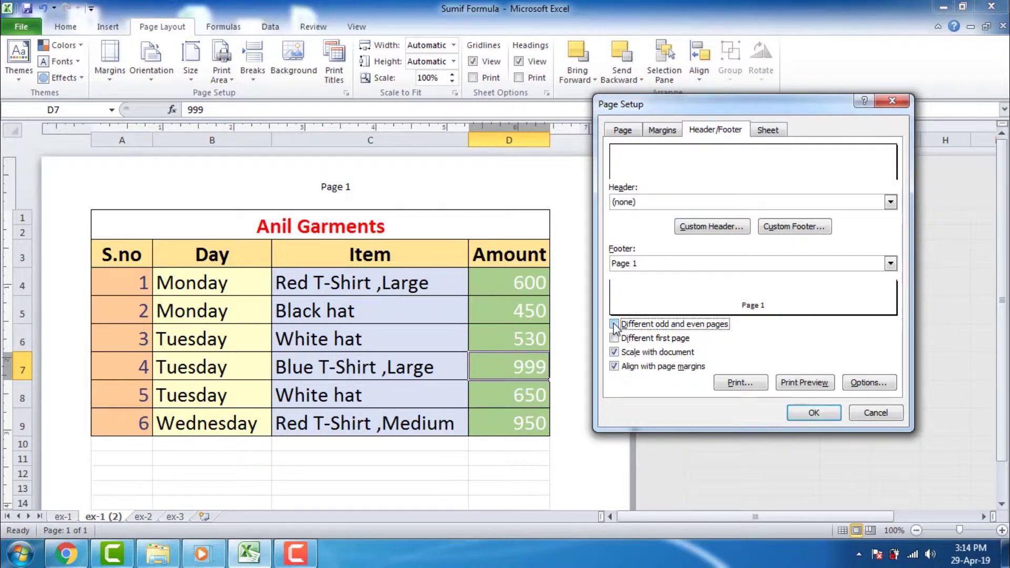
left_click(615, 339)
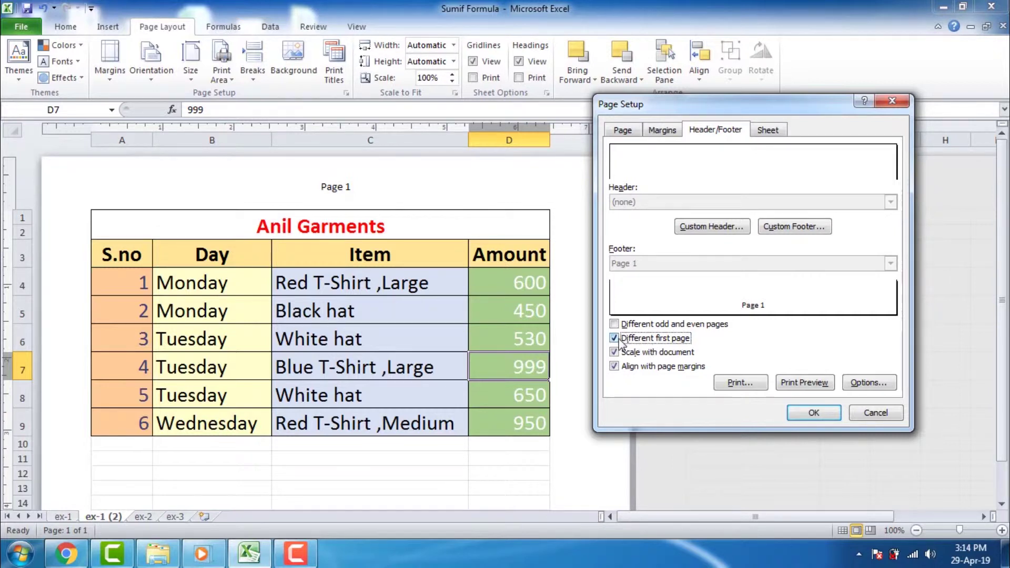
left_click(621, 338)
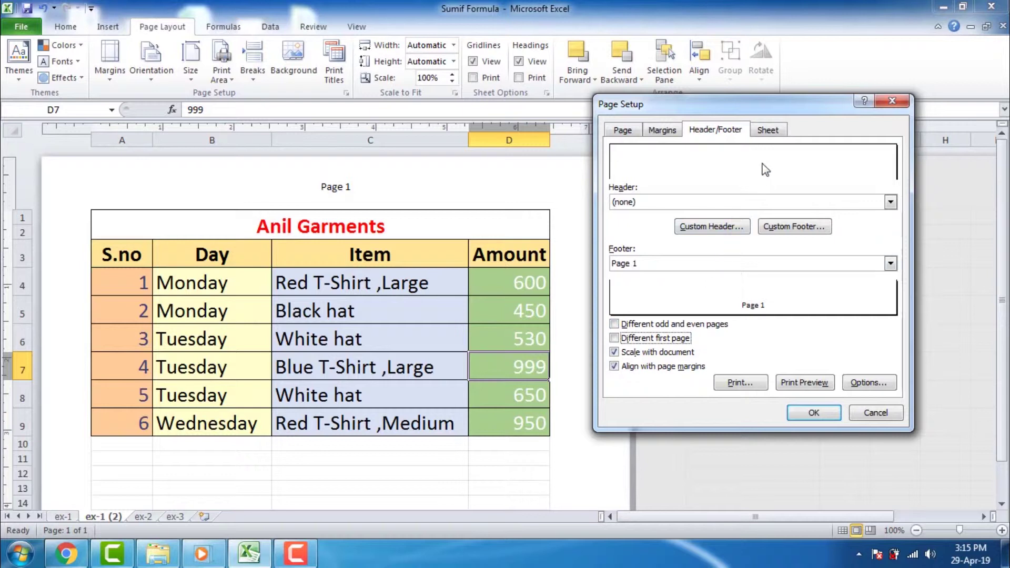
left_click(770, 131)
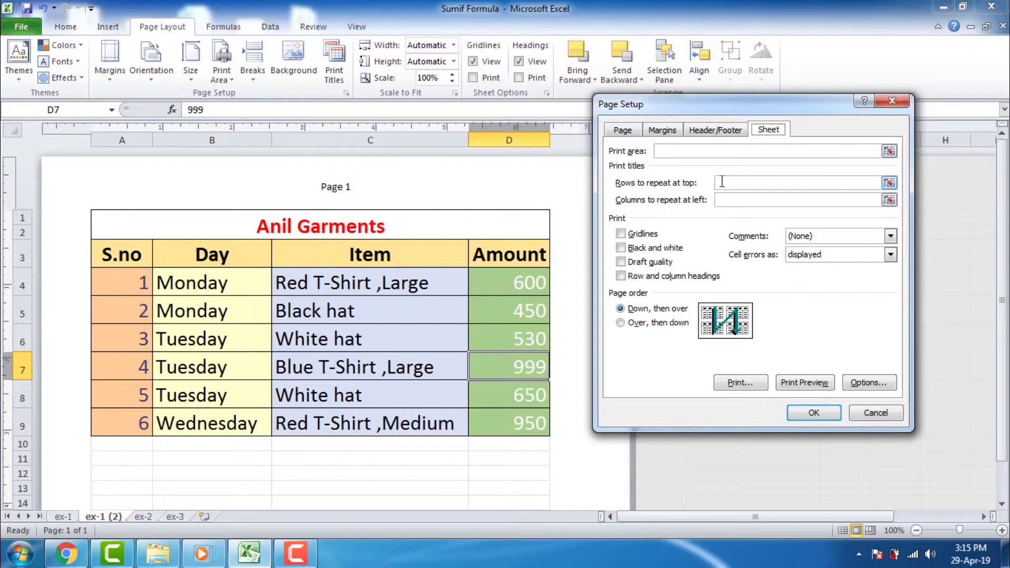
left_click(723, 181)
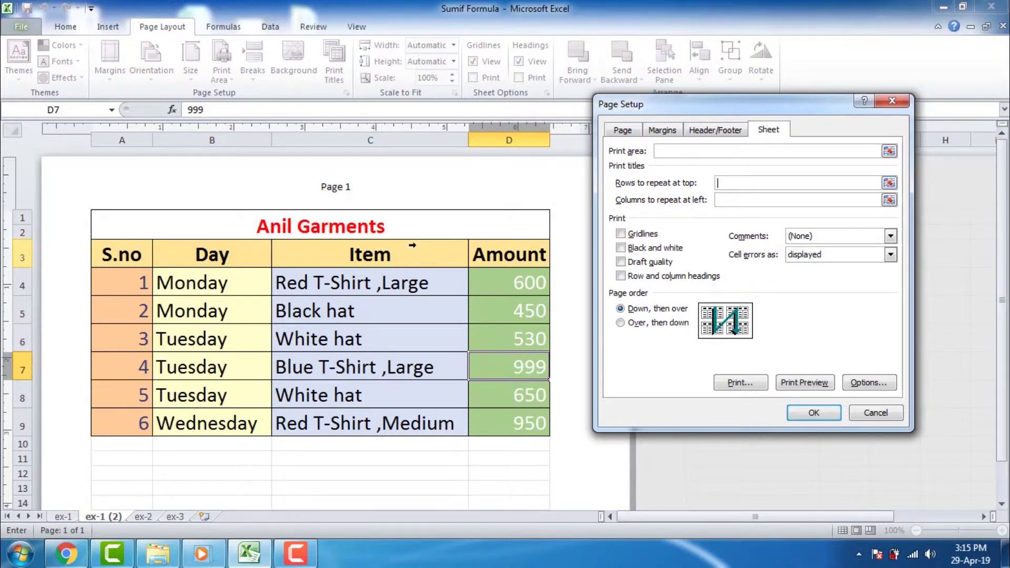
left_click(92, 257)
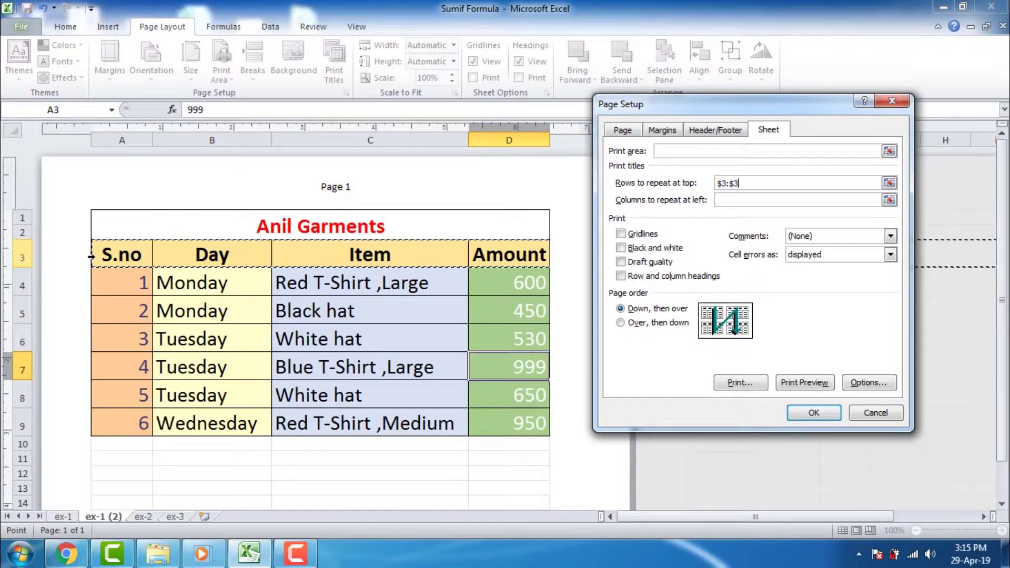
left_click(814, 413)
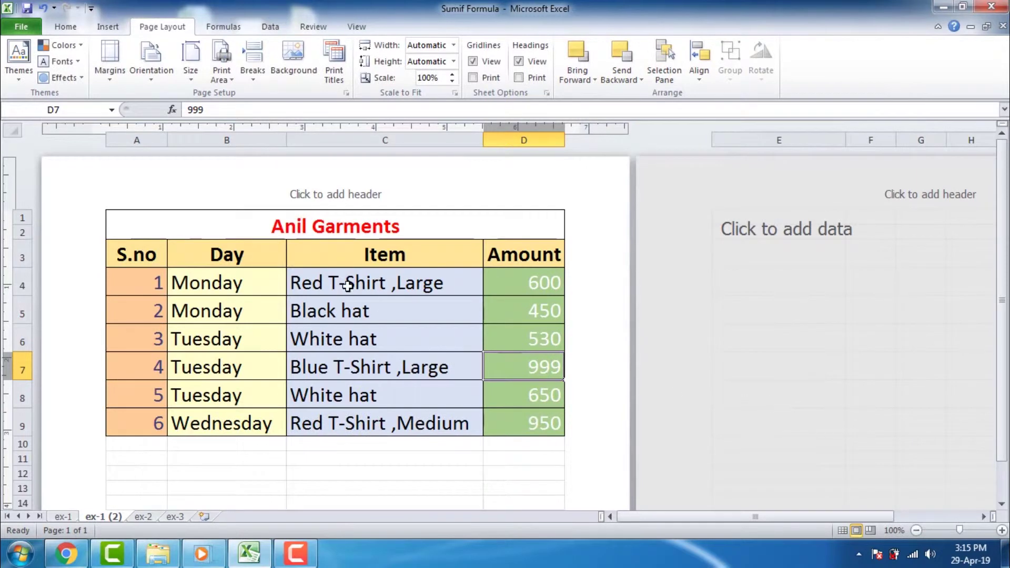
scroll(348, 286, "down", 2)
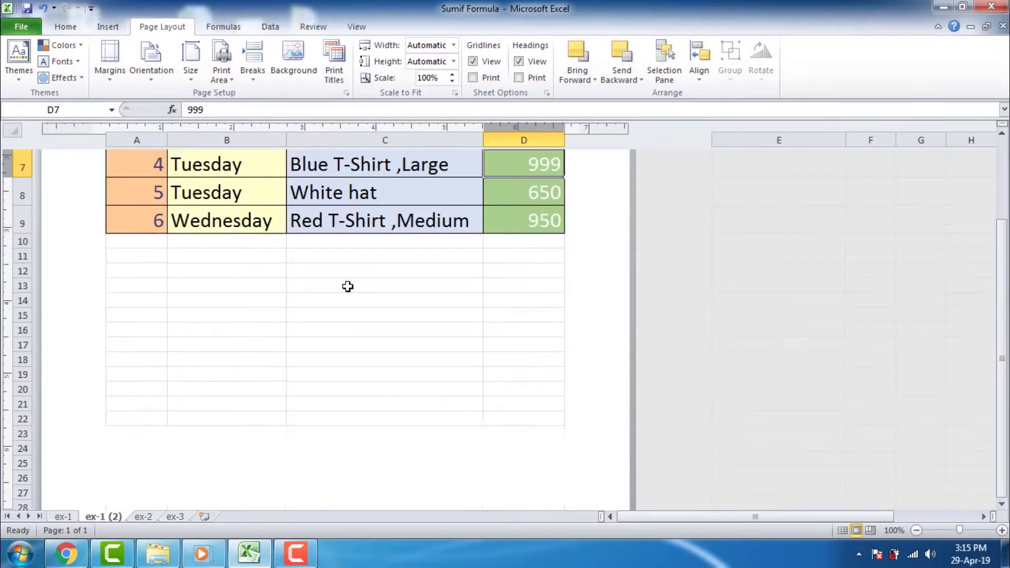
scroll(348, 286, "down", 5)
scroll(347, 286, "down", 2)
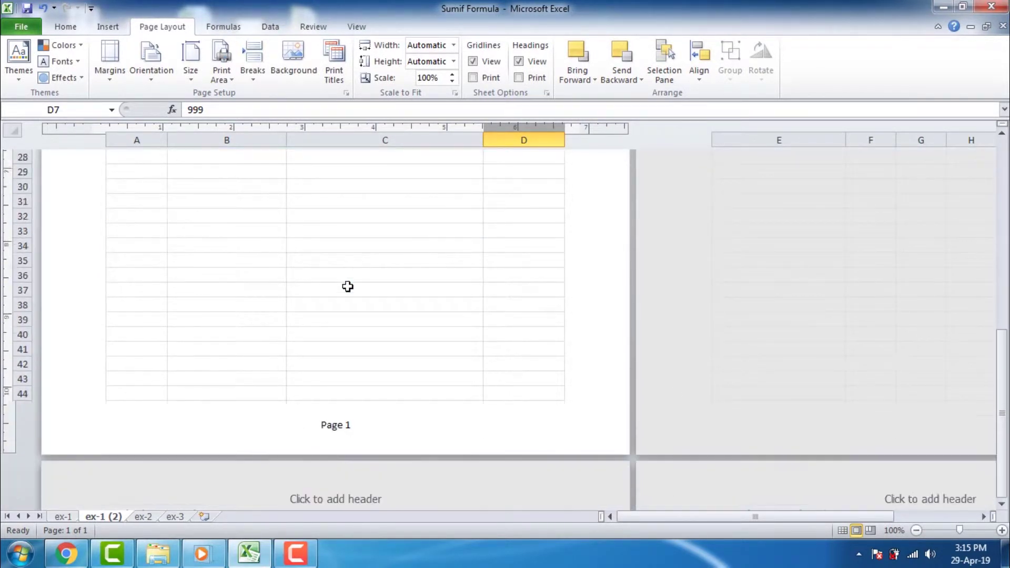
scroll(348, 286, "down", 1)
scroll(347, 286, "down", 1)
scroll(347, 286, "down", 2)
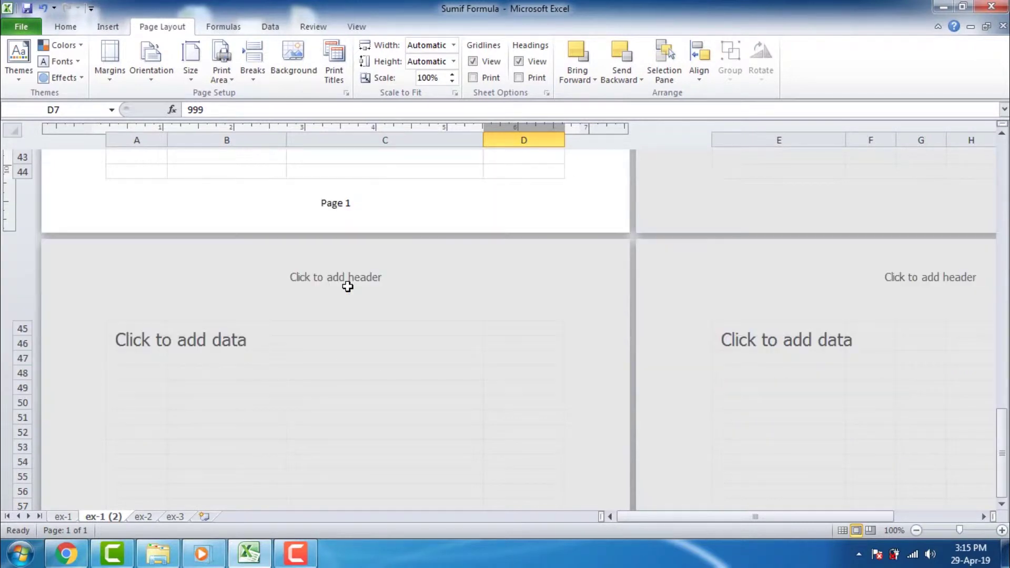
left_click(319, 355)
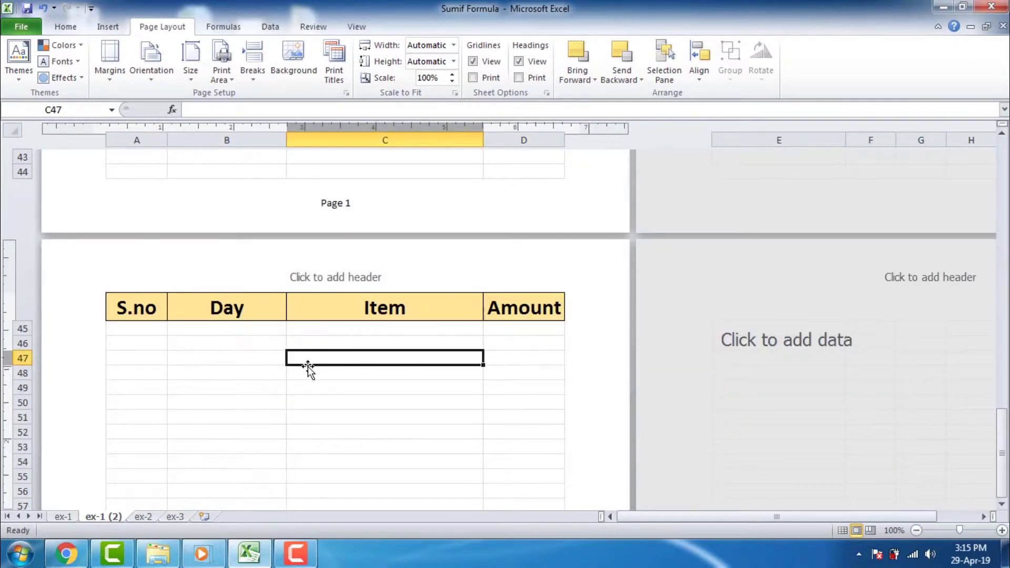
scroll(309, 367, "down", 2)
scroll(309, 368, "down", 2)
scroll(309, 369, "down", 2)
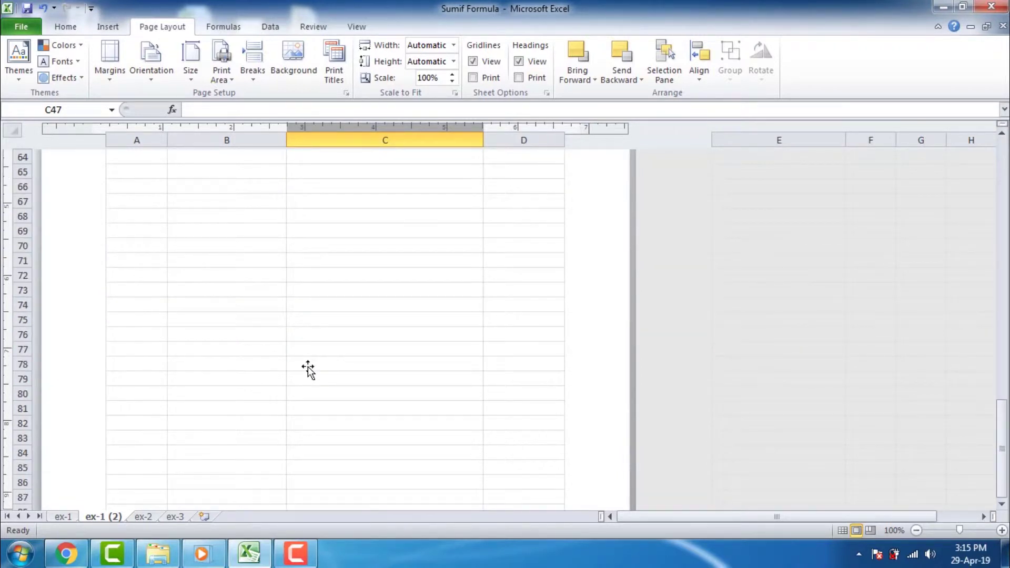
scroll(308, 369, "down", 4)
scroll(309, 369, "down", 3)
scroll(309, 369, "down", 2)
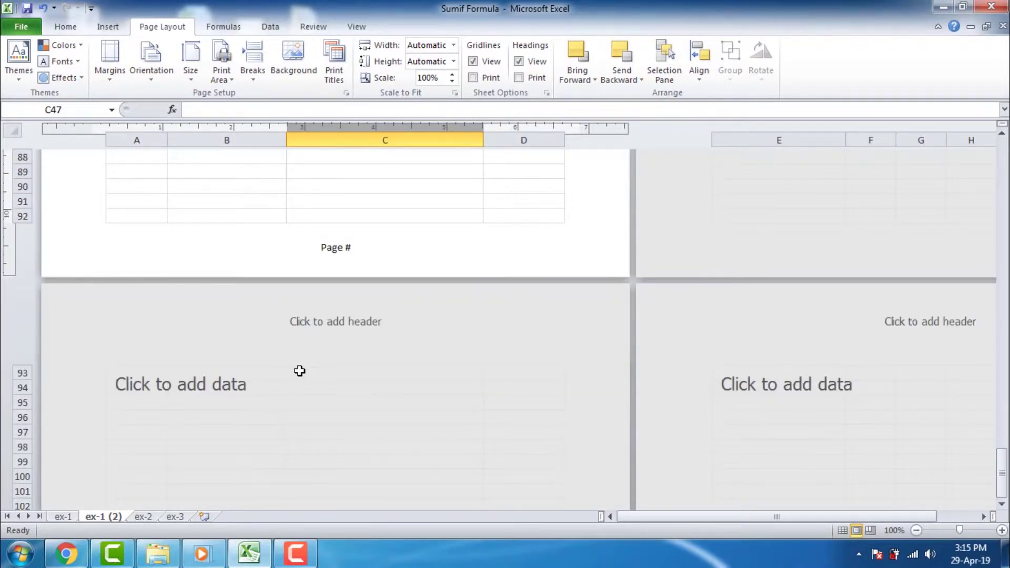
left_click(271, 403)
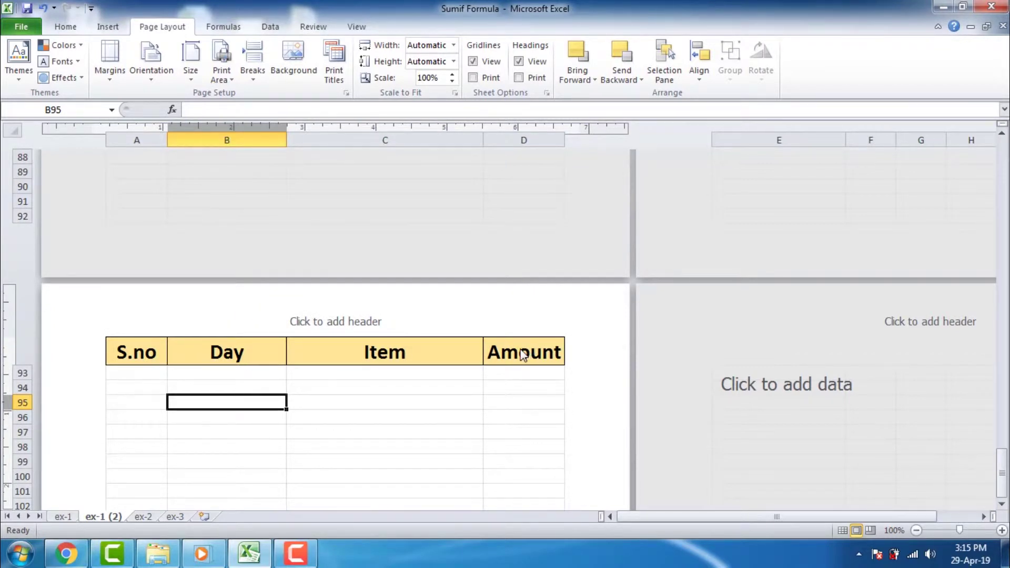
key("ctrl+Home")
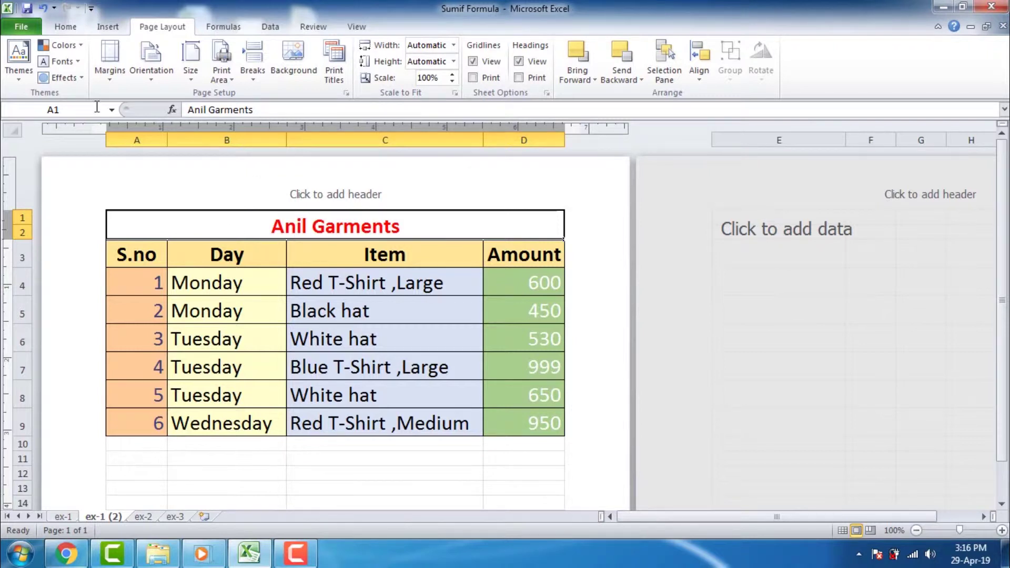
Step: Delete the Anil Garments title rows with Delete Sheet Rows, then dismiss Format Cells unchanged
left_click(107, 26)
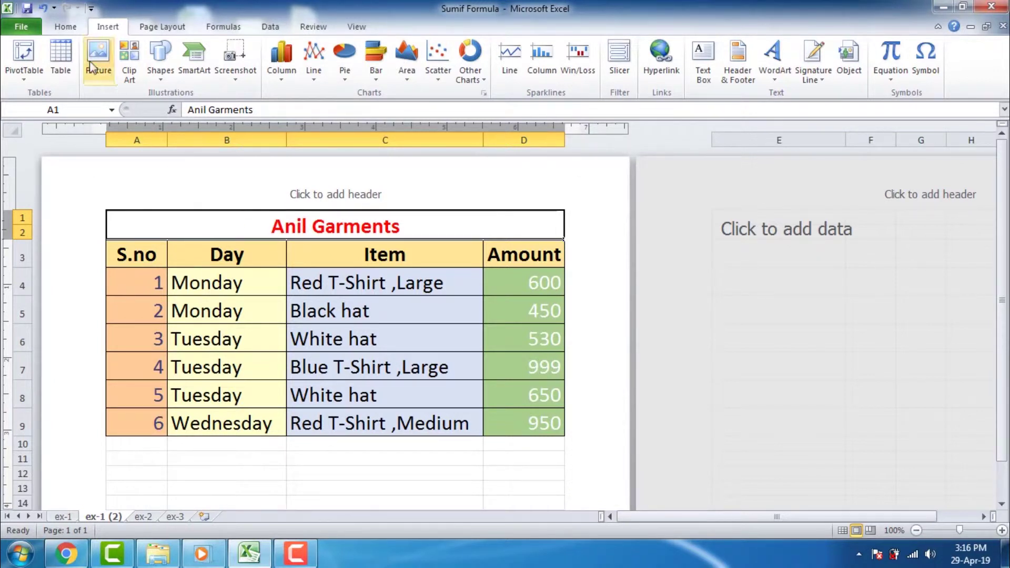
left_click(71, 33)
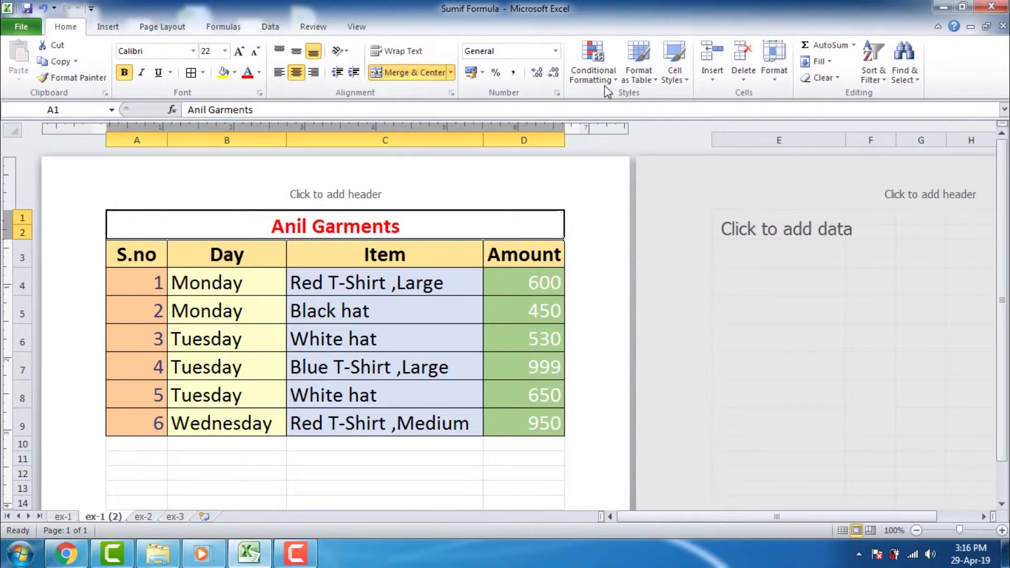
left_click(746, 82)
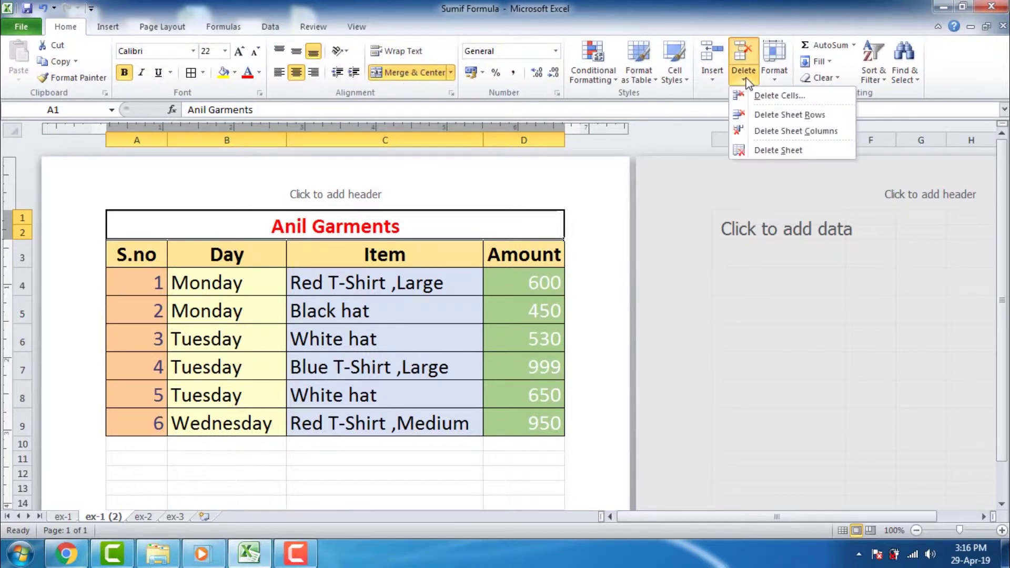
left_click(782, 112)
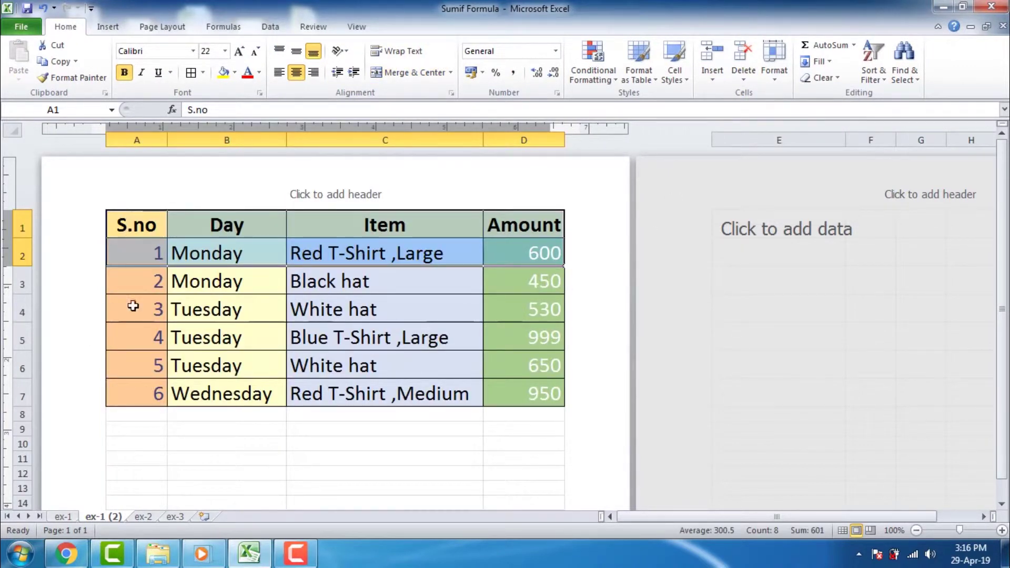
left_click(141, 227)
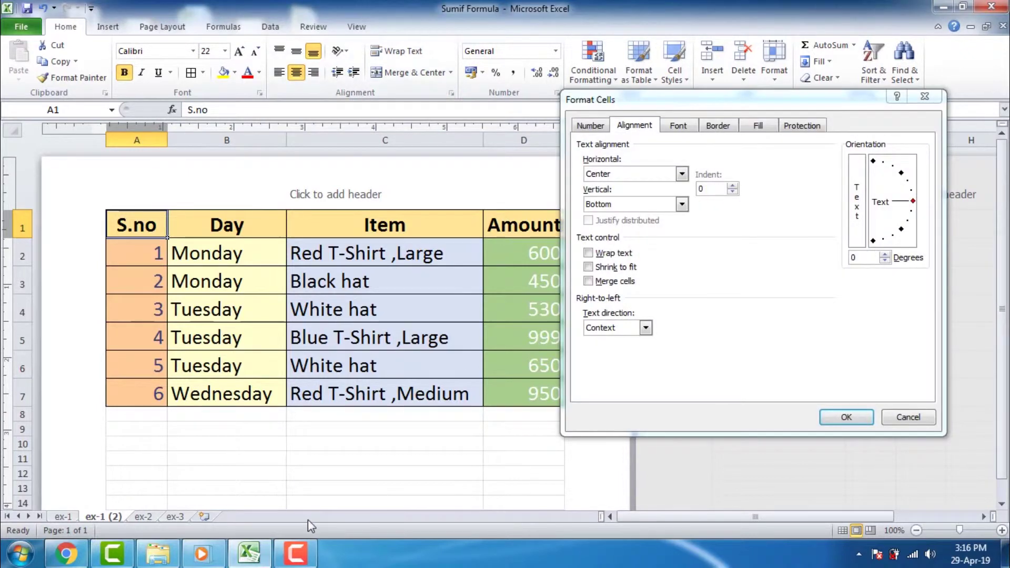
left_click(923, 419)
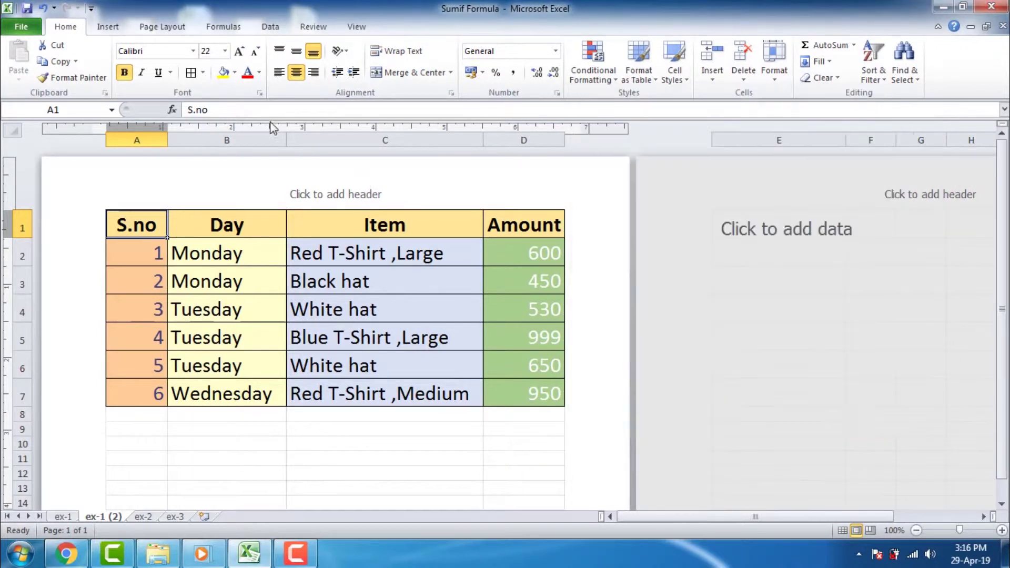
left_click(163, 27)
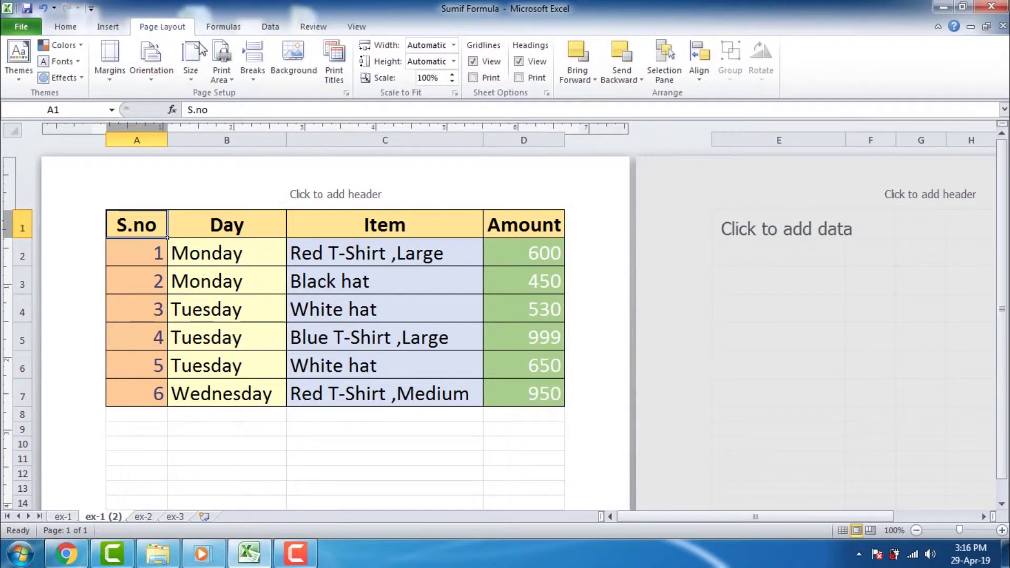
Step: In Page Setup's Sheet tab, set Columns to repeat at left to $A:$A and confirm
left_click(347, 93)
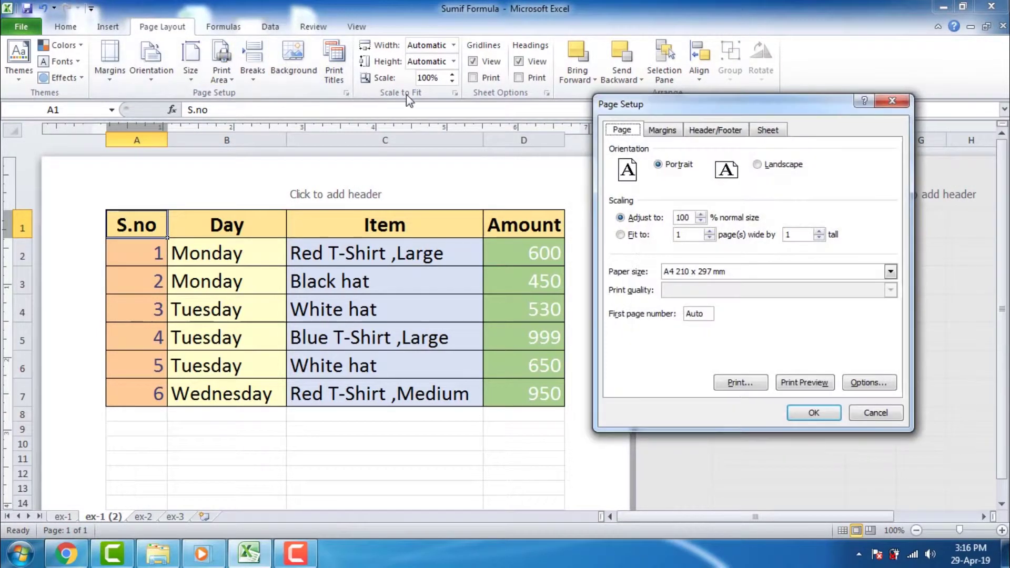
left_click(767, 131)
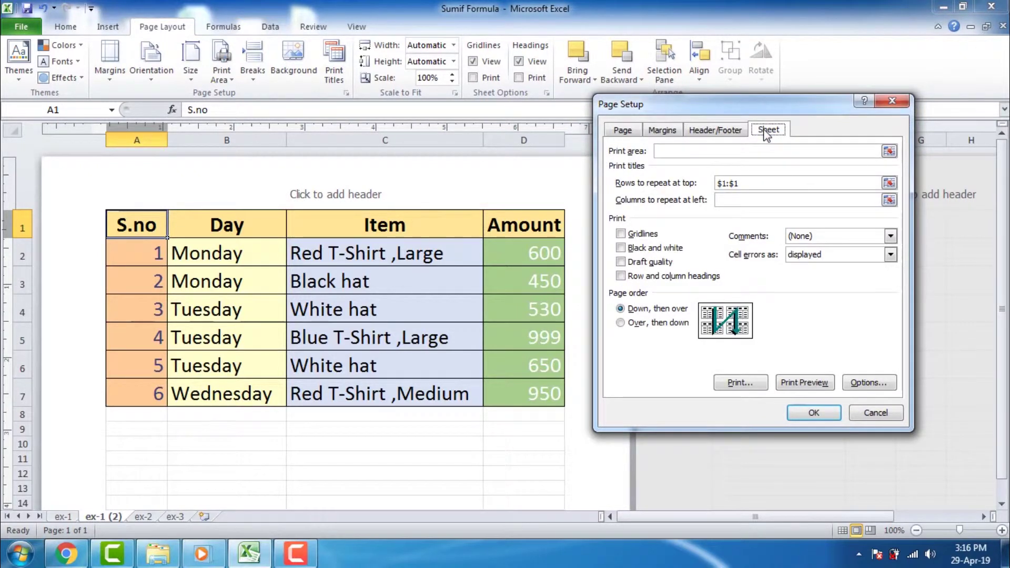
left_click(731, 201)
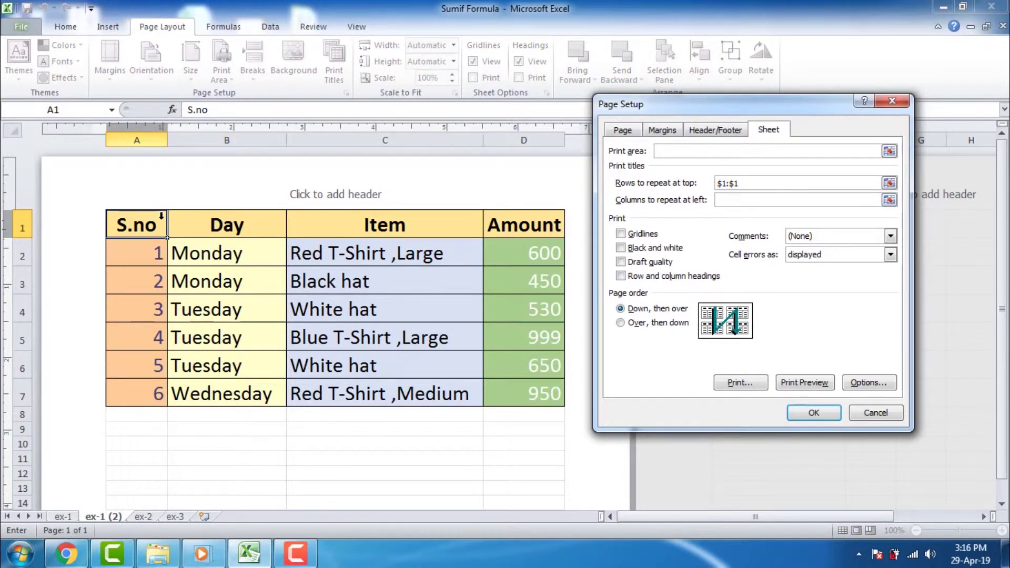
left_click(147, 215)
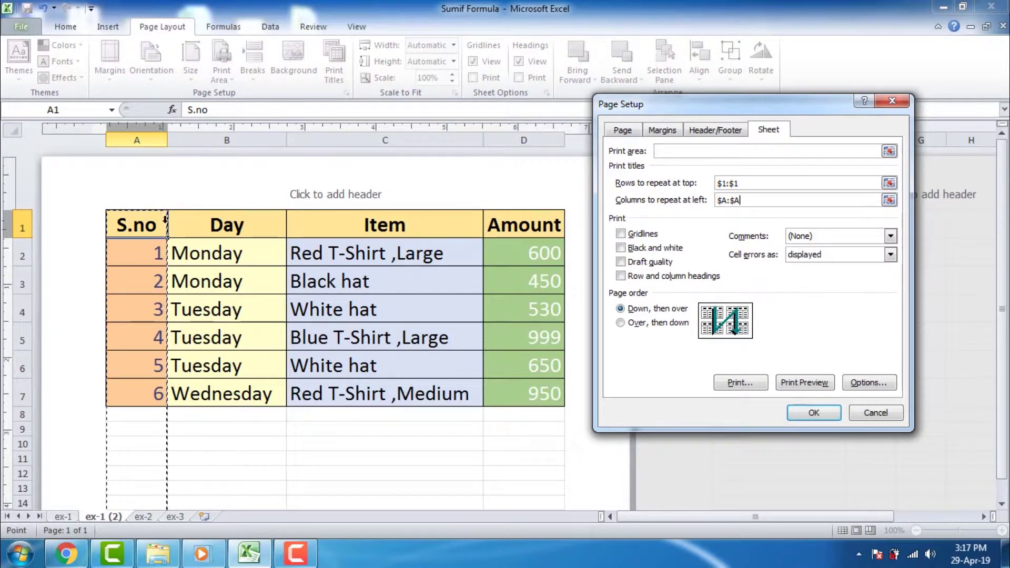
left_click(814, 413)
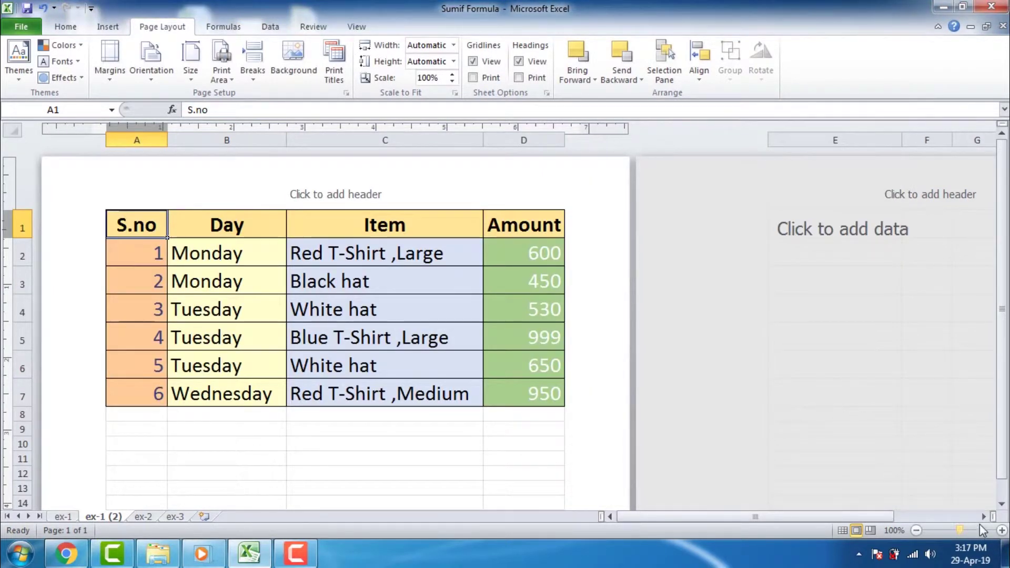
Step: Scroll right through the pages to confirm the S.no column repeats on each one
left_click(982, 518)
left_click(982, 518)
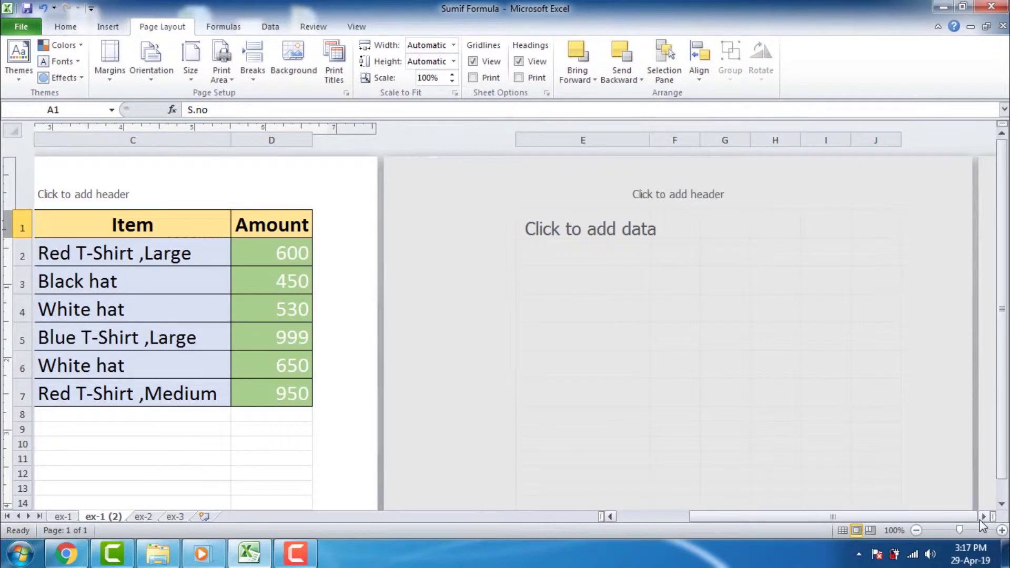
left_click(982, 518)
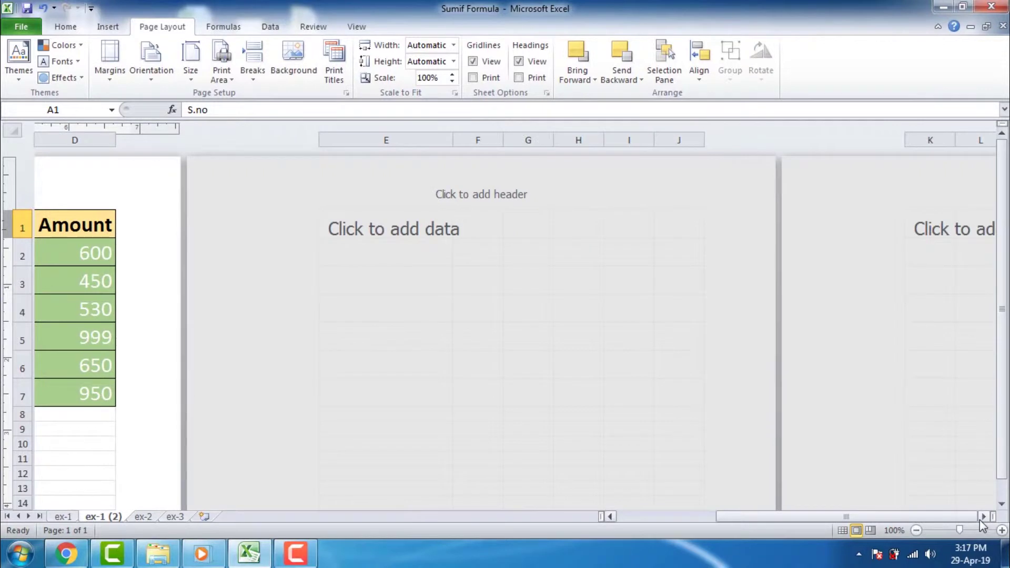
left_click(414, 277)
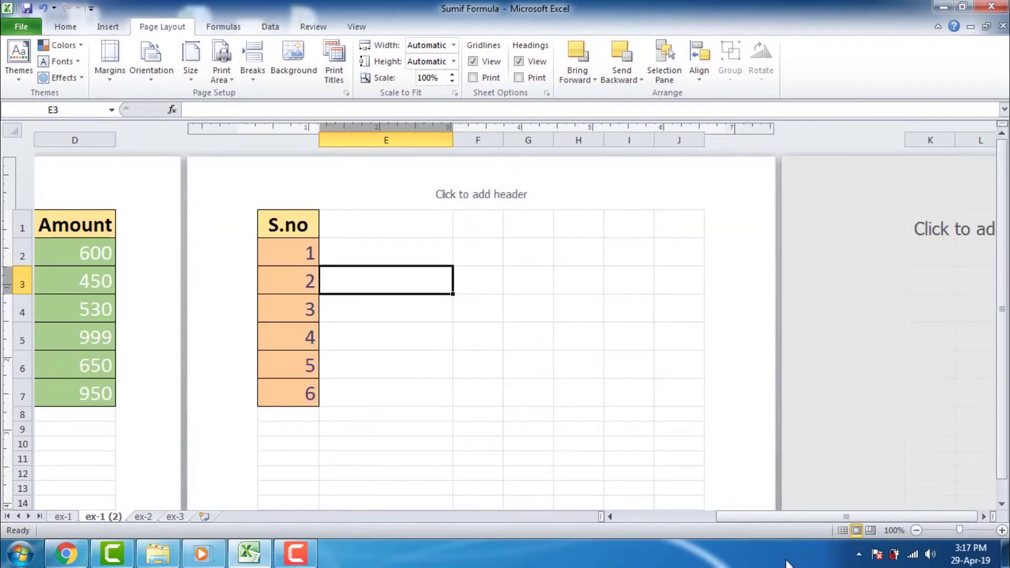
left_click(985, 518)
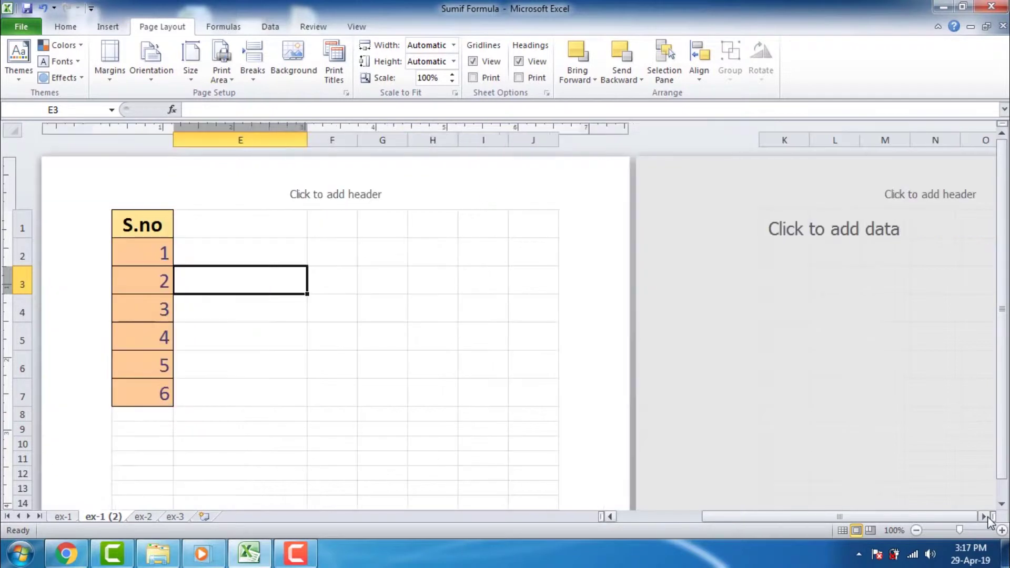
left_click(985, 518)
left_click(985, 518)
left_click_drag(571, 415, 611, 415)
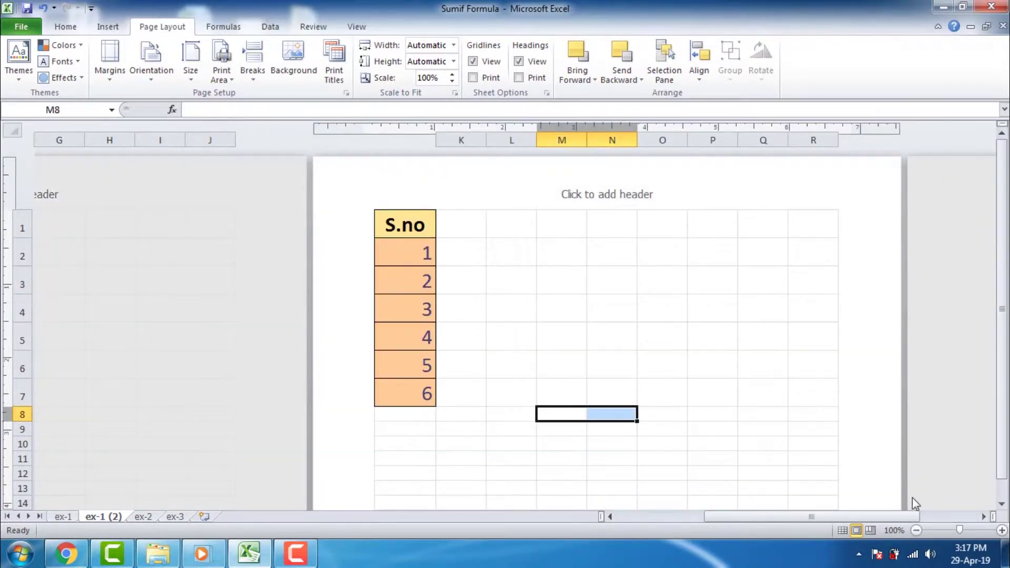
left_click(984, 518)
scroll(984, 518, "right", 5)
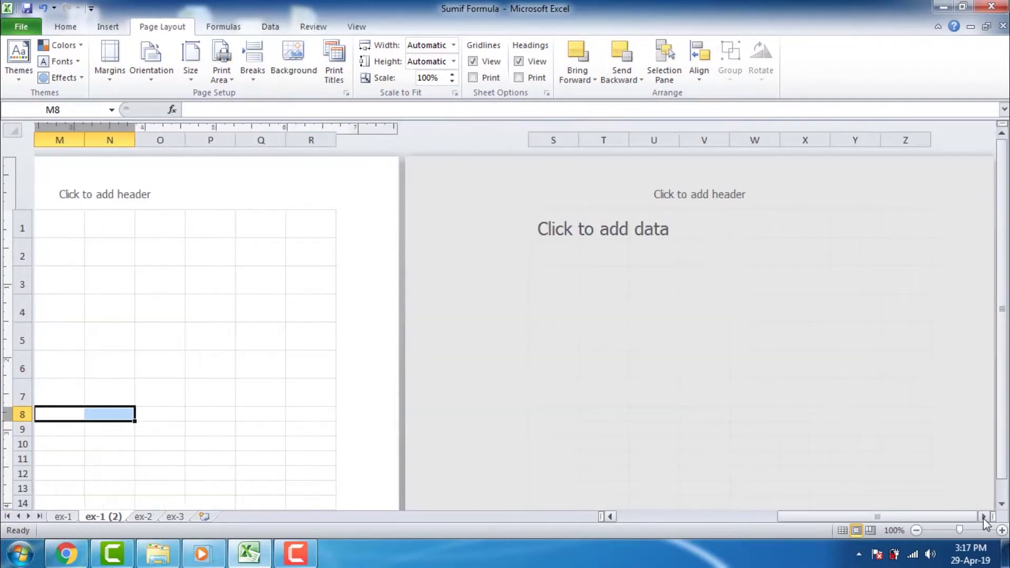
left_click(760, 369)
scroll(984, 518, "right", 5)
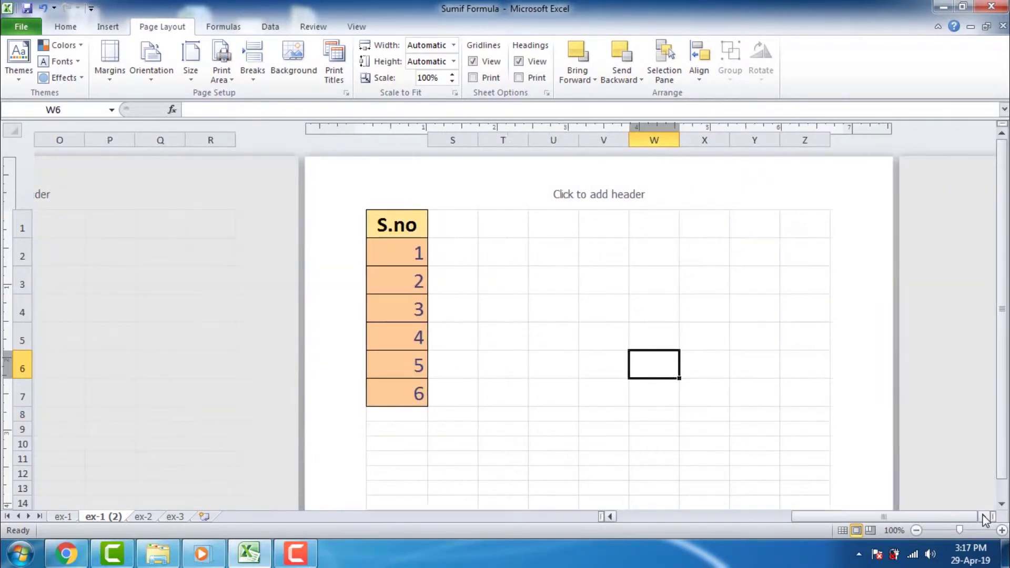
scroll(985, 520, "right", 2)
left_click(884, 337)
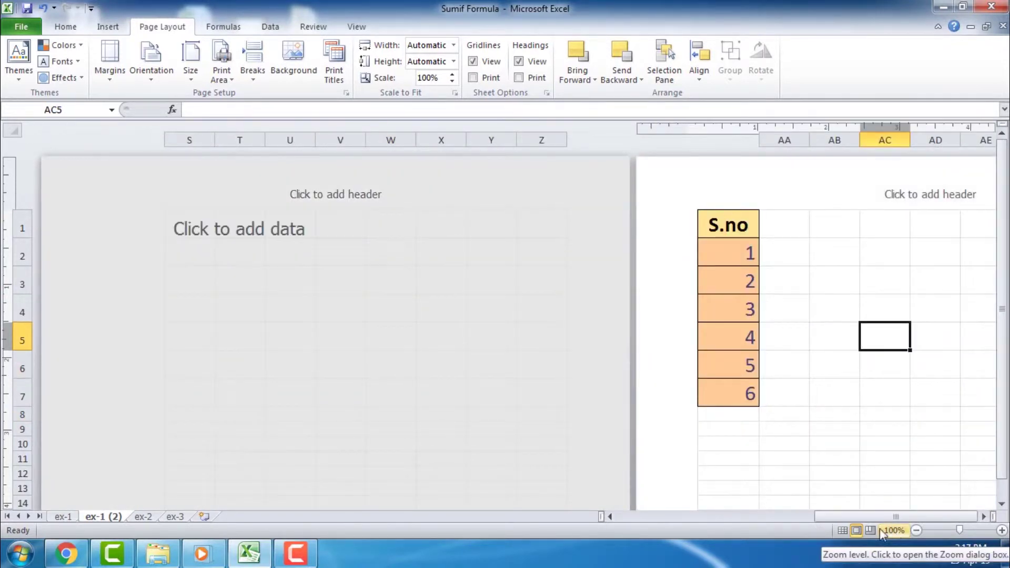
left_click_drag(847, 518, 653, 518)
left_click(208, 219)
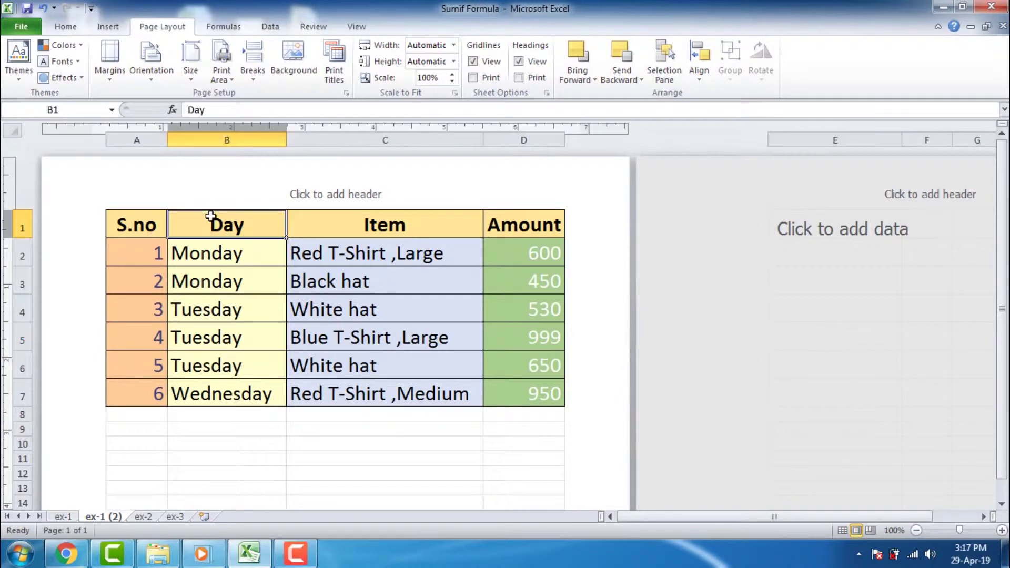
left_click(345, 93)
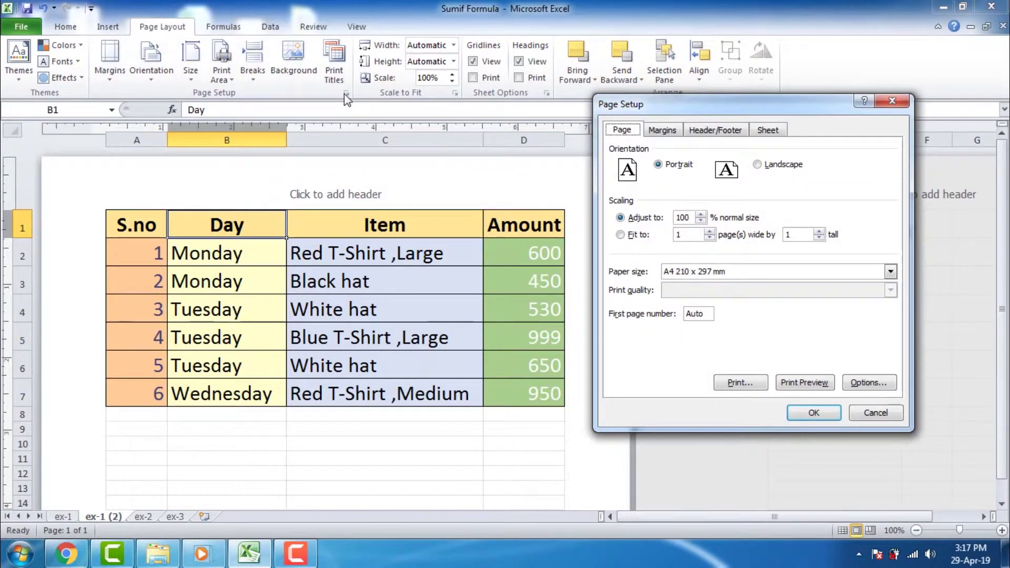
left_click(779, 131)
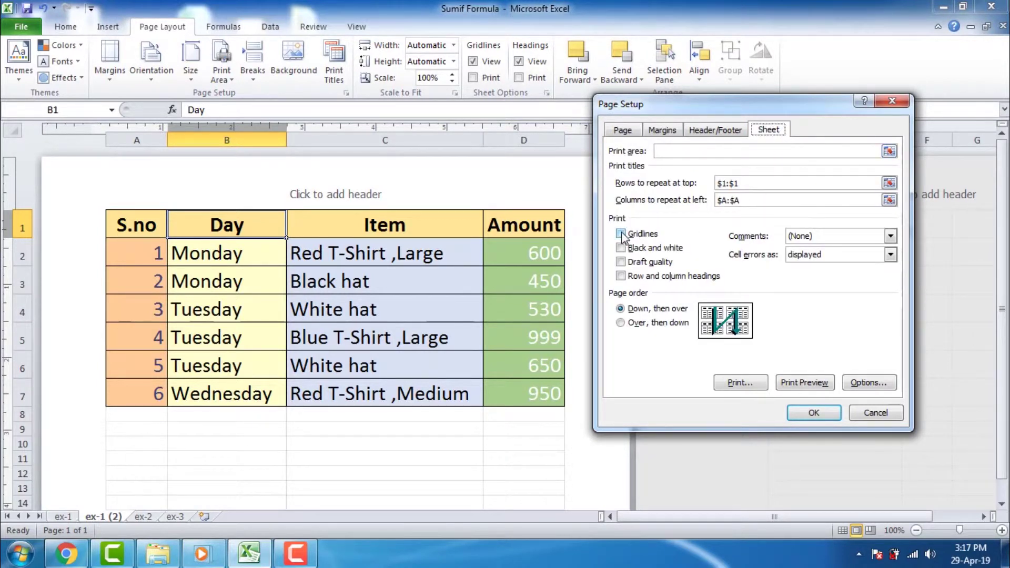
left_click(823, 385)
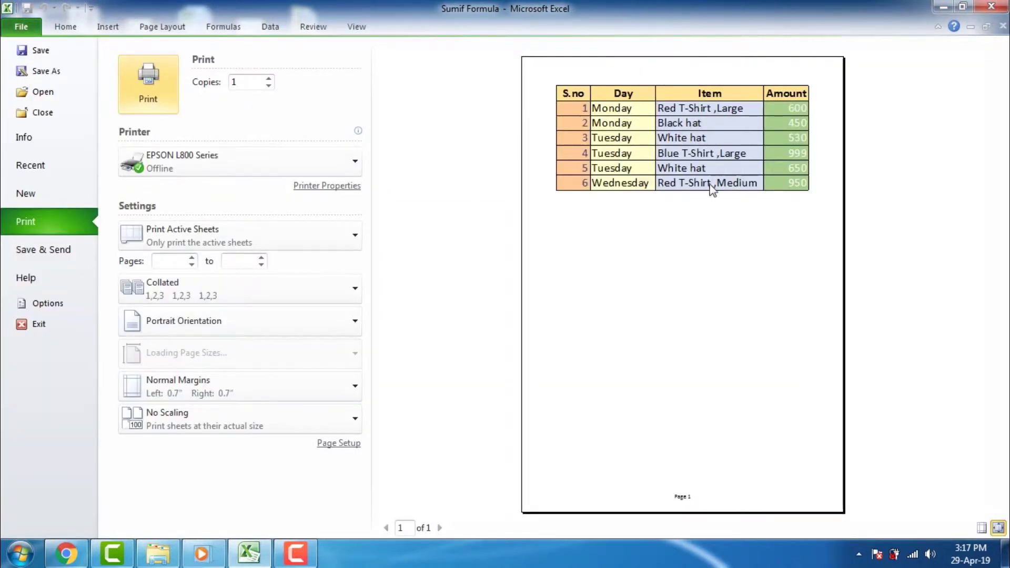
key("Escape")
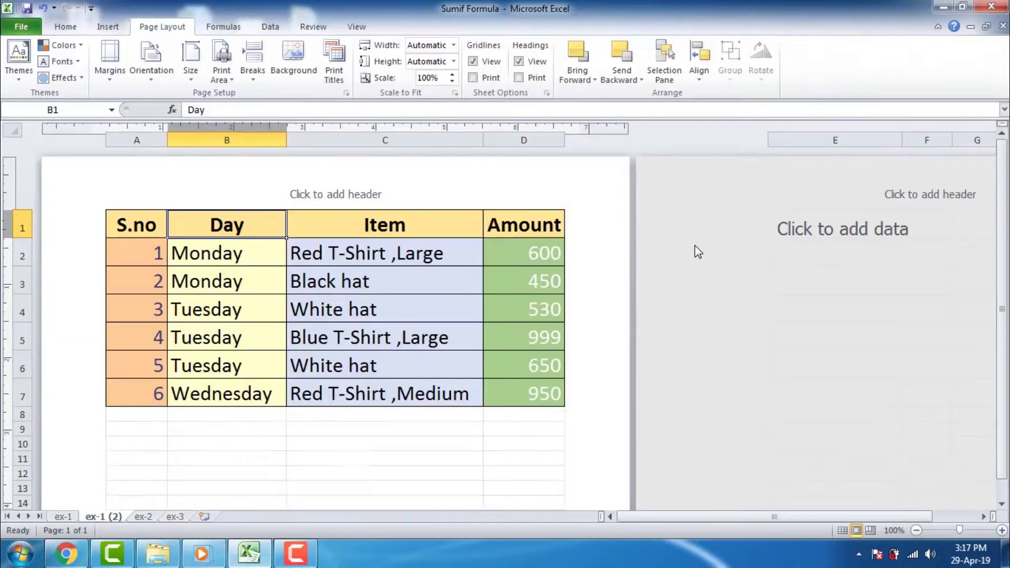
Step: Select the table and apply No Border from the Home Borders menu to strip its borders
mouse_move(130, 221)
left_mouse_down()
mouse_move(388, 248)
mouse_move(519, 389)
left_mouse_up()
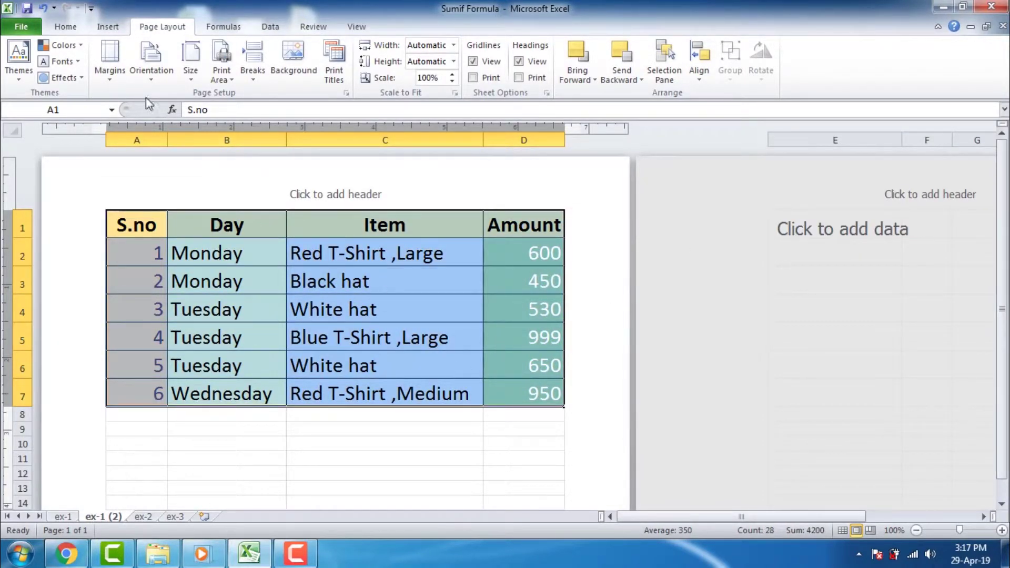
left_click(78, 30)
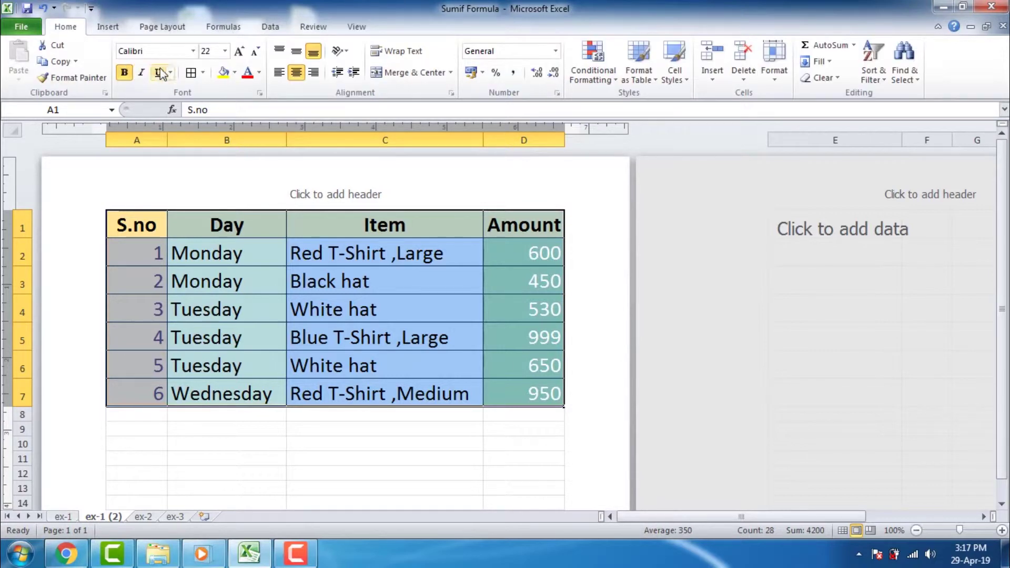
left_click(203, 72)
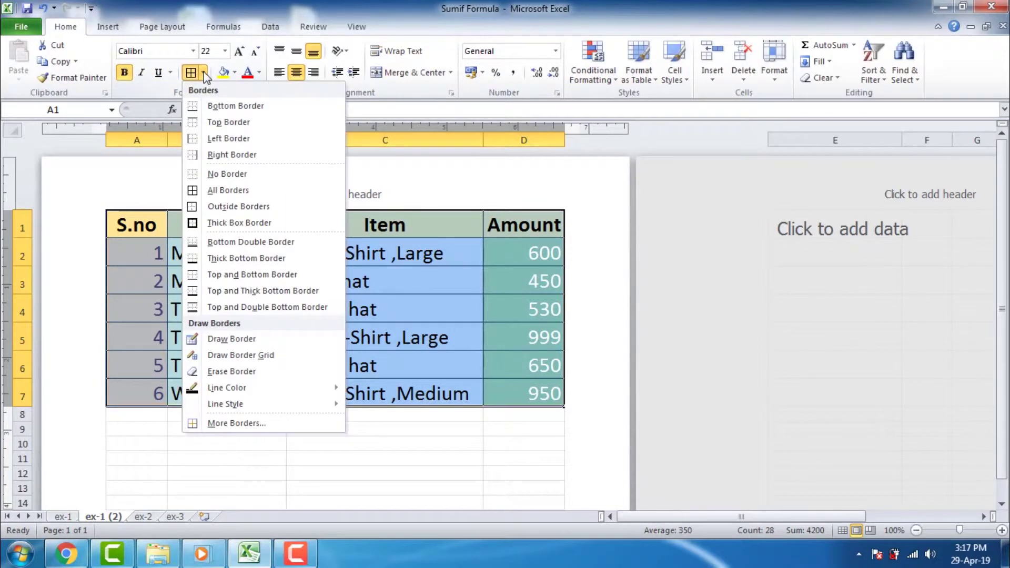
left_click(237, 173)
left_click(444, 353)
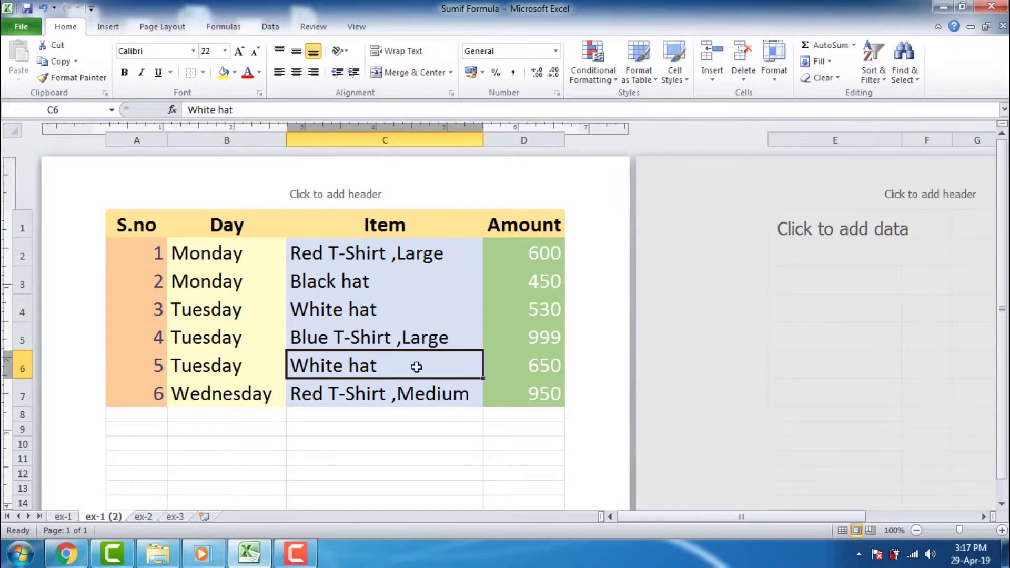
Step: Tick Gridlines on Page Setup's Sheet tab, preview the printed page, then exit the preview
left_click(169, 28)
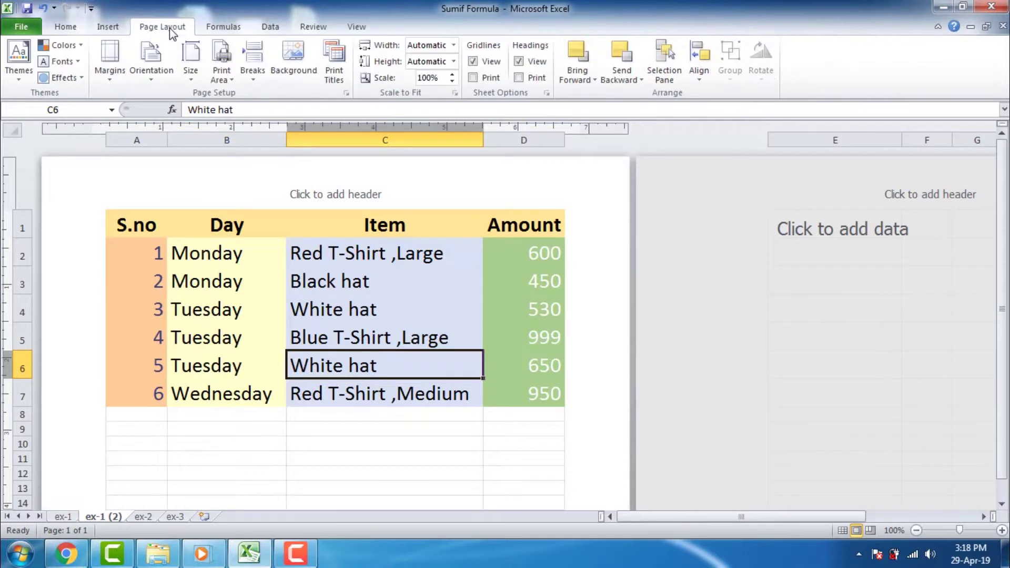
left_click(346, 92)
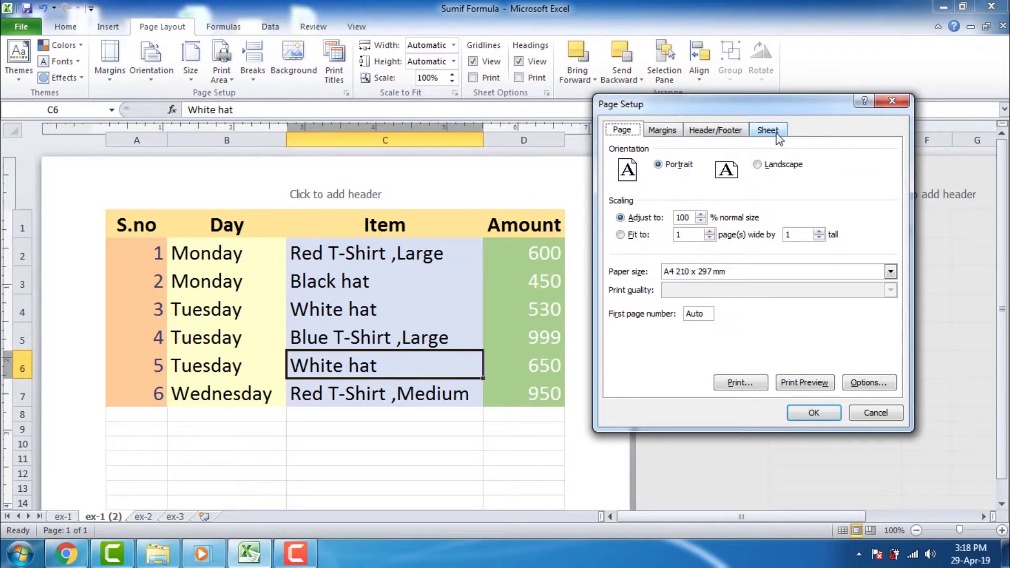
left_click(777, 132)
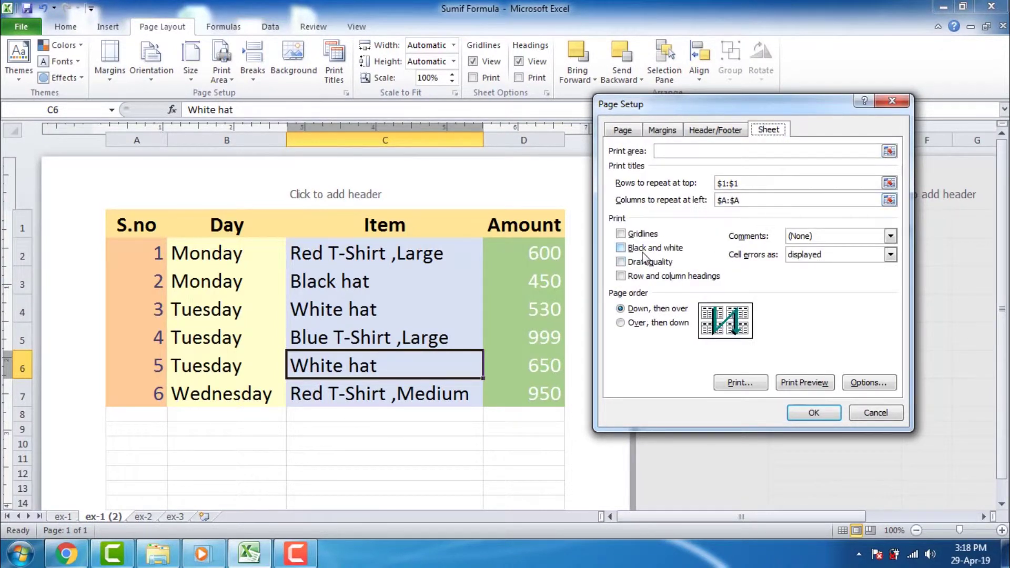
left_click(622, 234)
left_click(798, 386)
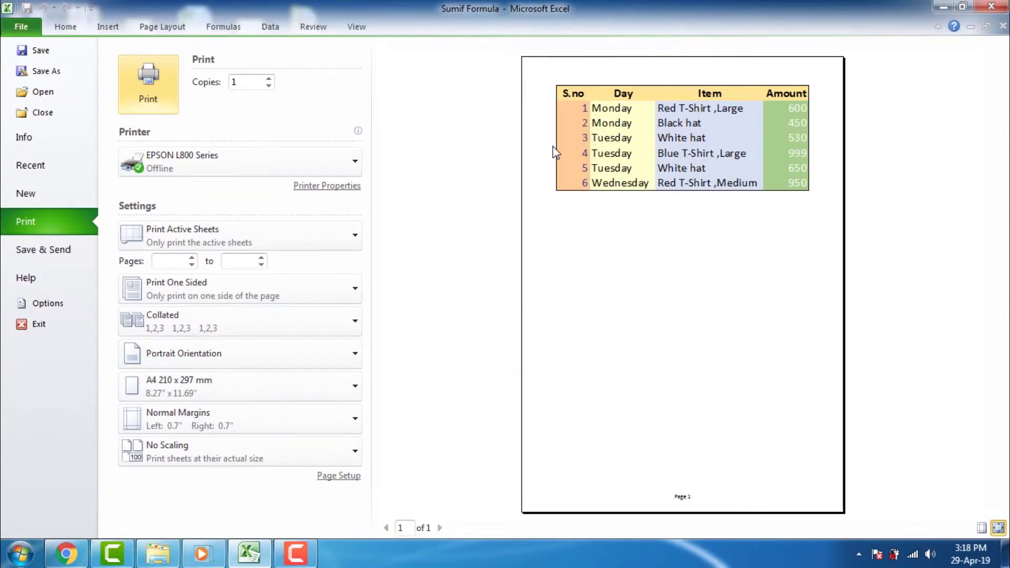
key("Escape")
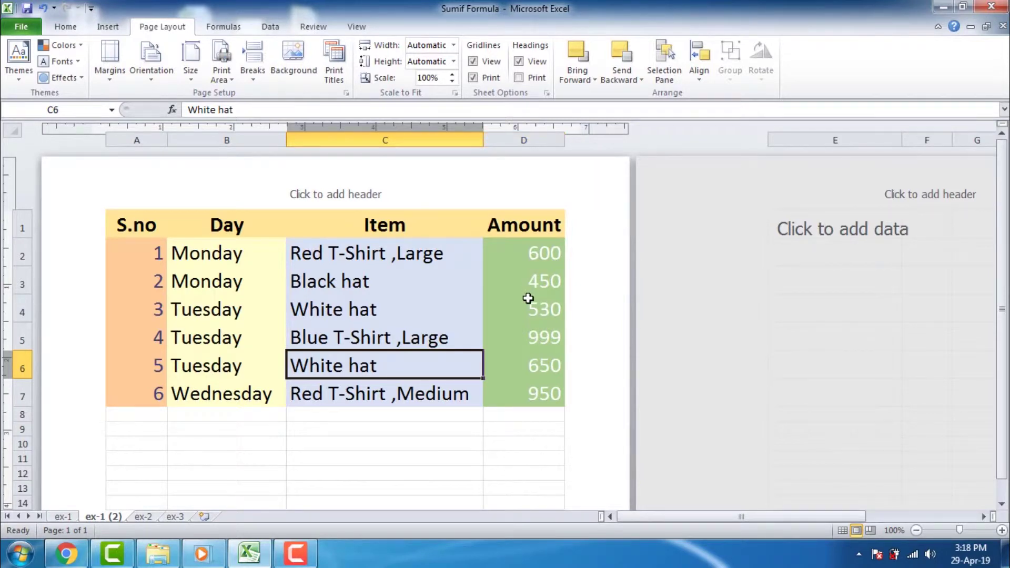
Step: Select the table, review Page Setup's Sheet tab, then open print preview with Ctrl+P
scroll(457, 323, "down", 2)
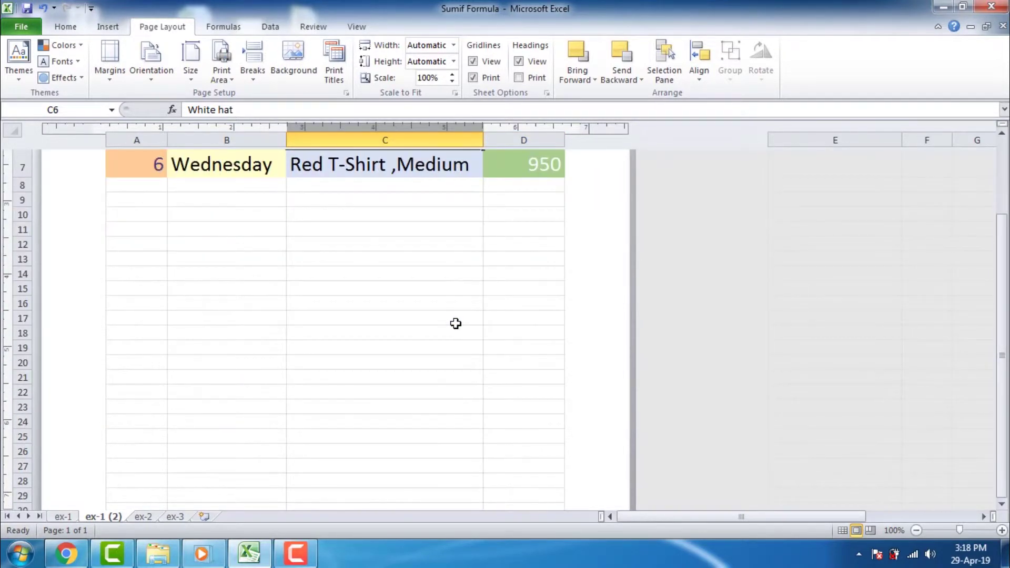
scroll(455, 323, "up", 1)
scroll(455, 323, "up", 1)
scroll(454, 323, "up", 1)
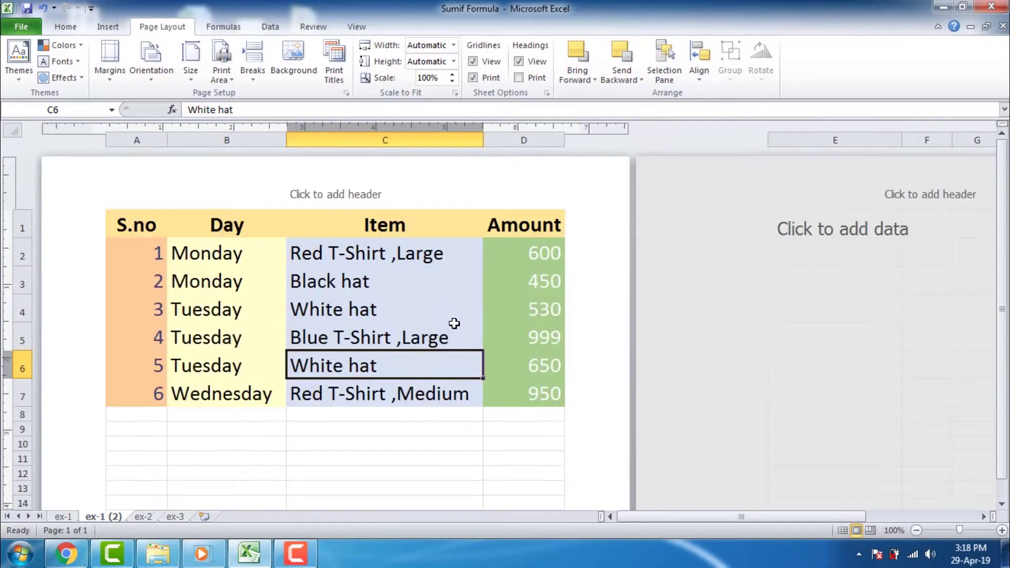
mouse_move(135, 226)
left_mouse_down()
mouse_move(493, 282)
mouse_move(529, 389)
left_mouse_up()
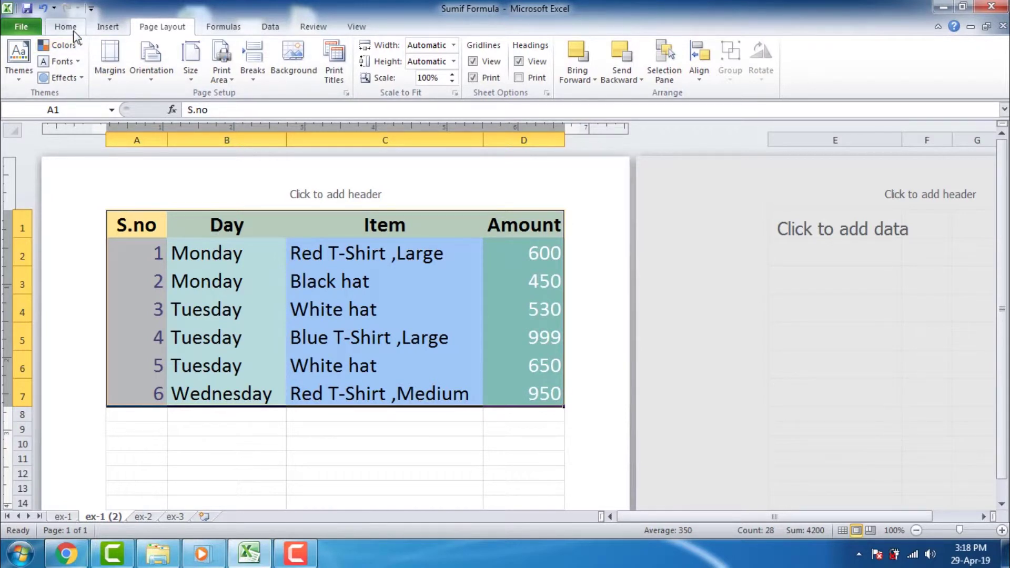
left_click(347, 93)
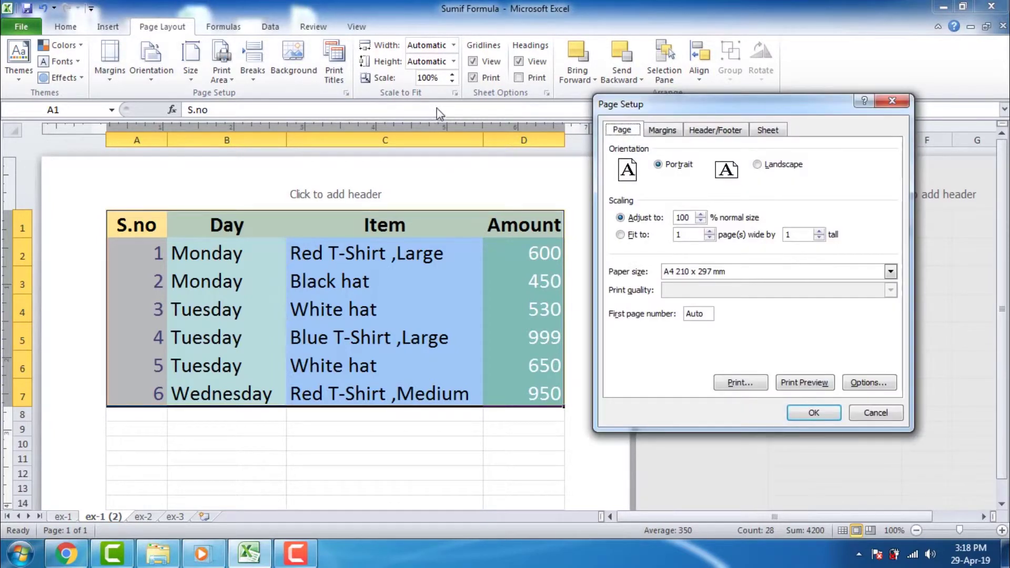
left_click(769, 130)
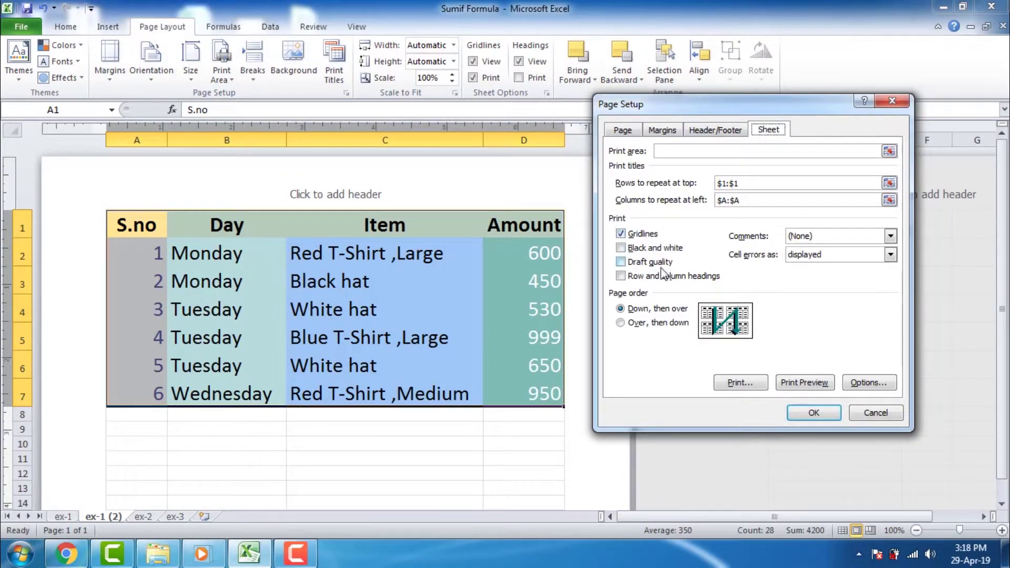
left_click(814, 412)
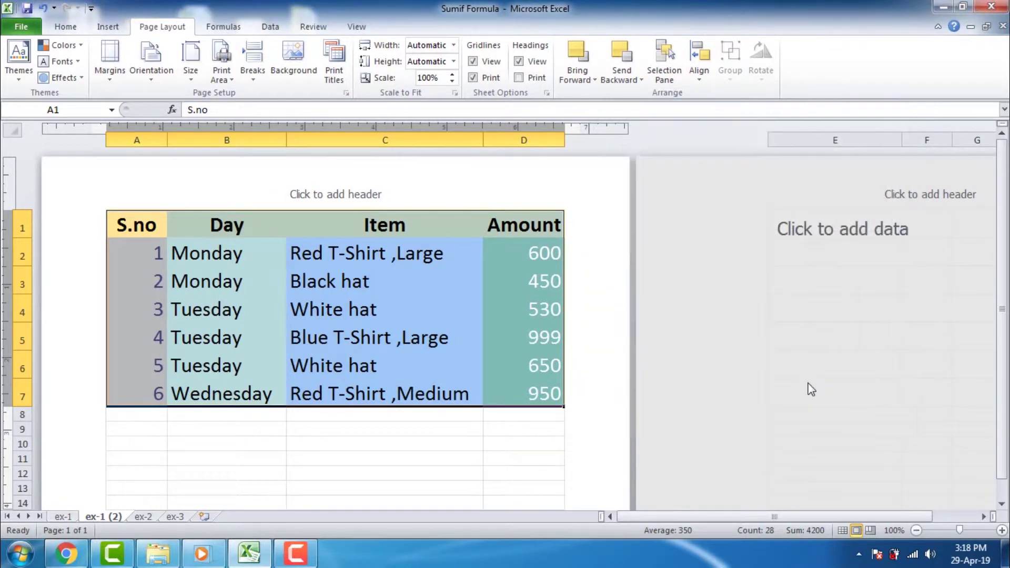
key("ctrl+p")
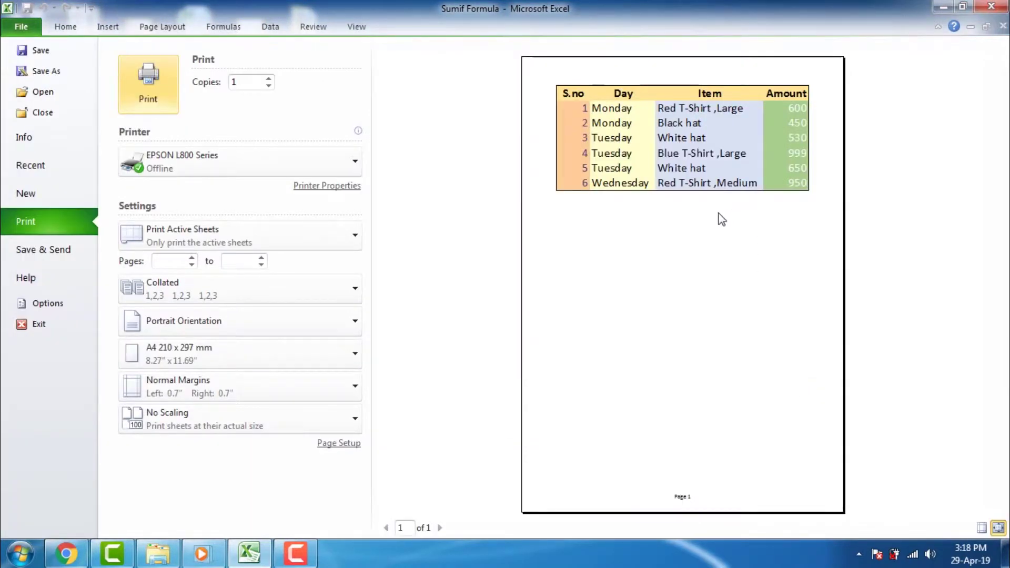
Step: Leave the preview and, via Print Titles, toggle Gridlines off and back on in Page Setup
left_click(168, 29)
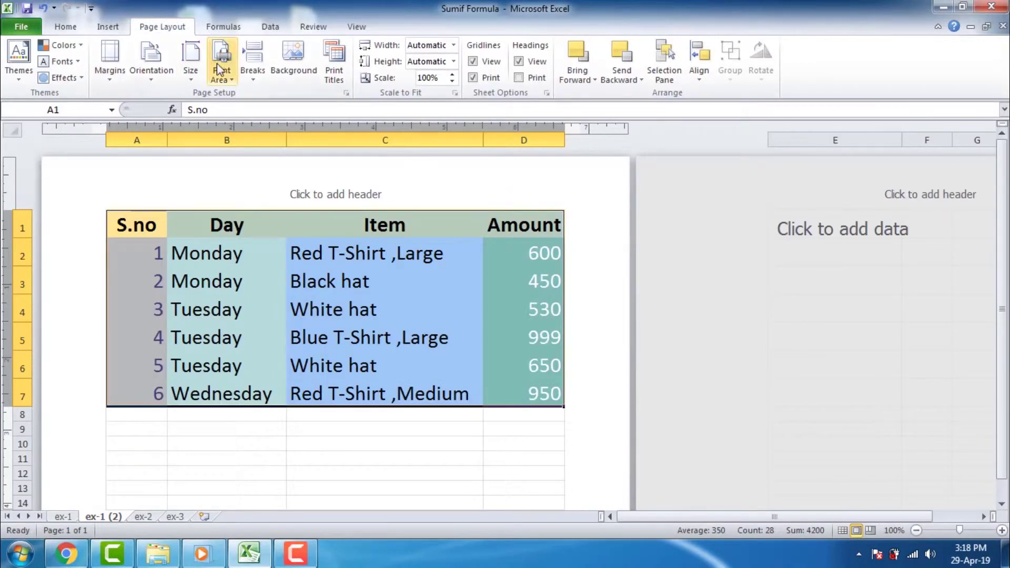
left_click(347, 93)
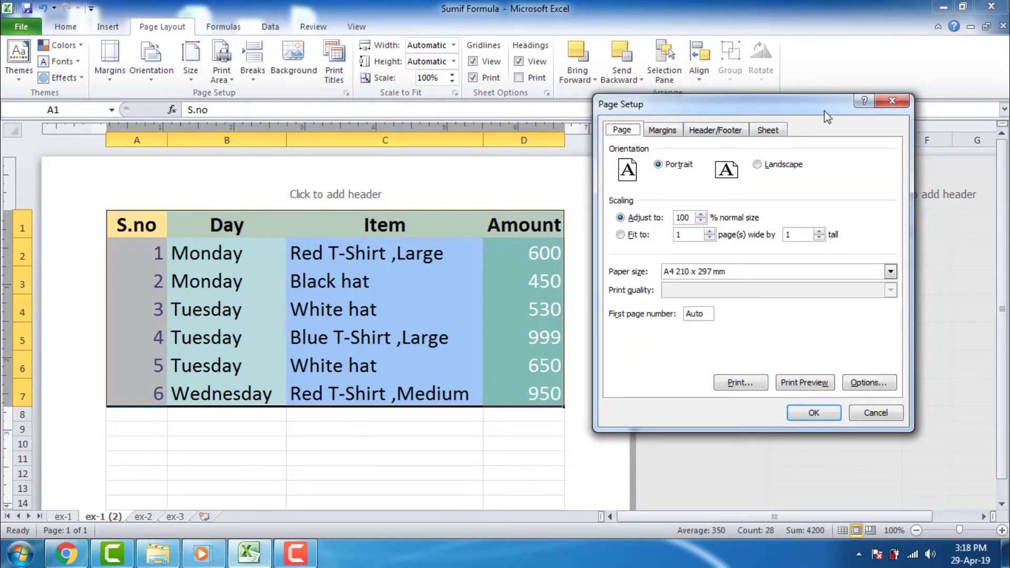
left_click(878, 104)
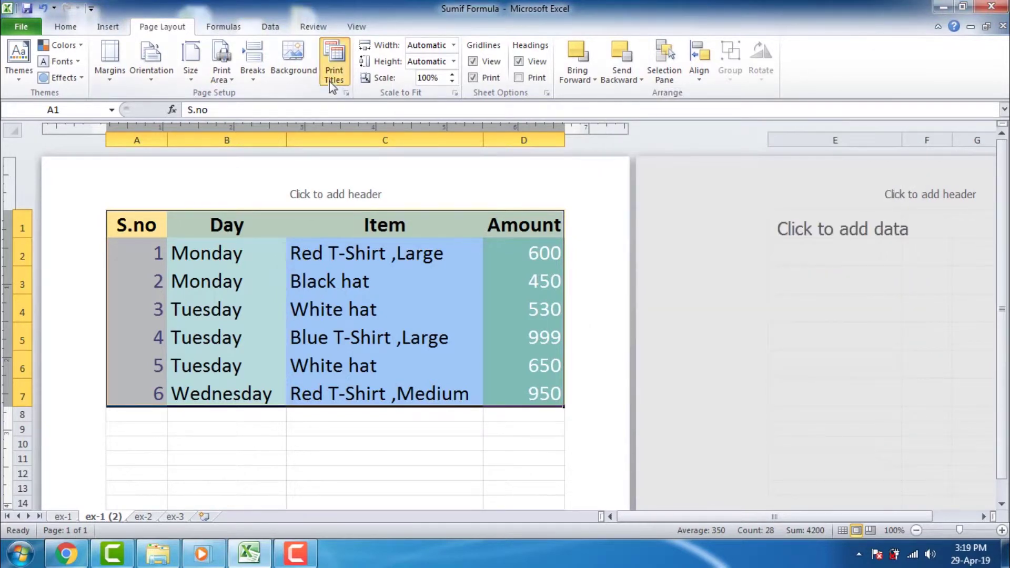
left_click(329, 81)
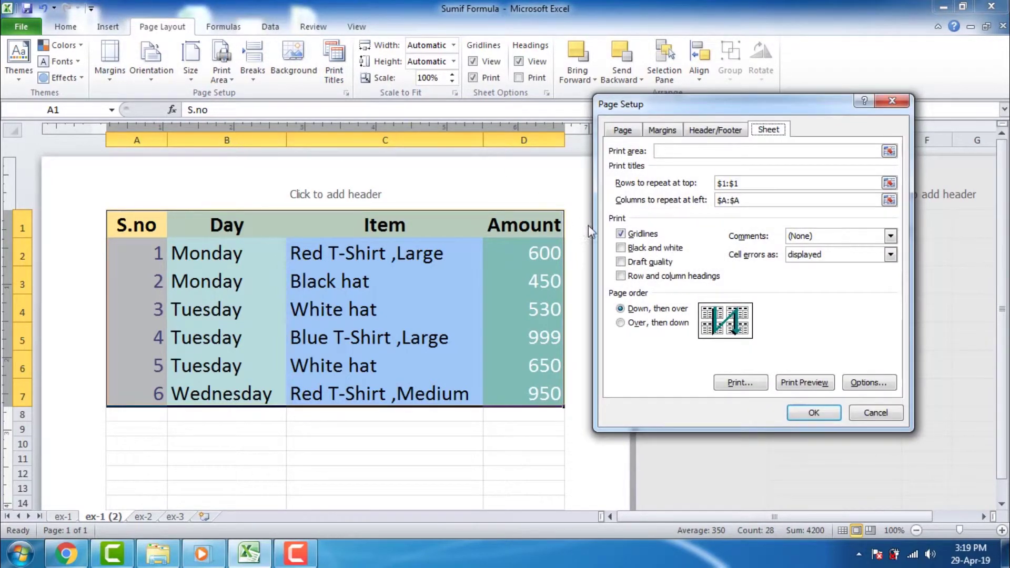
left_click(621, 234)
left_click(621, 235)
left_click(863, 412)
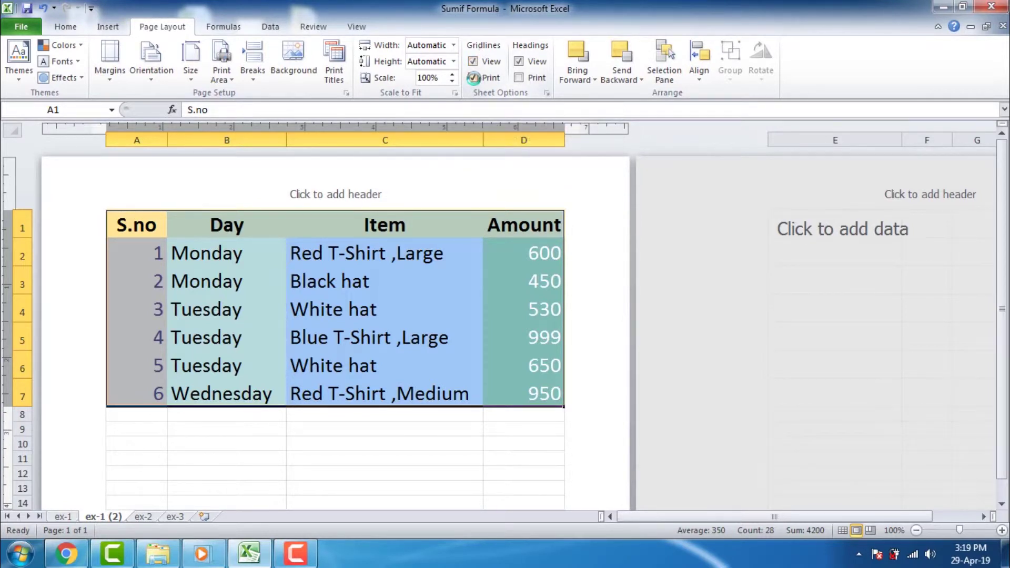
Step: Toggle the ribbon's Gridlines Print option off and on, preview with Ctrl+P, then exit
left_click(474, 79)
left_click(473, 79)
key("ctrl+p")
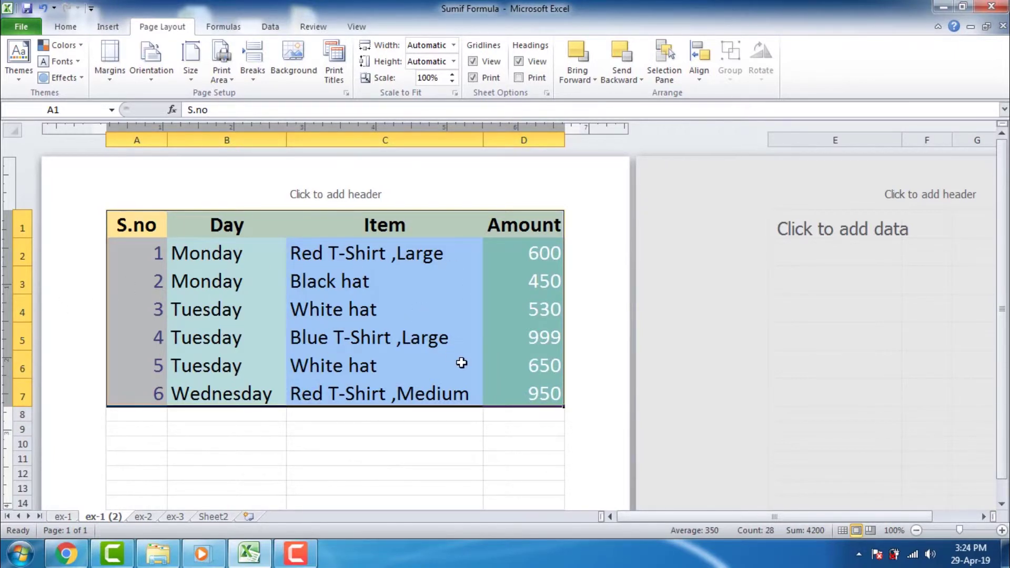
key("ctrl+p")
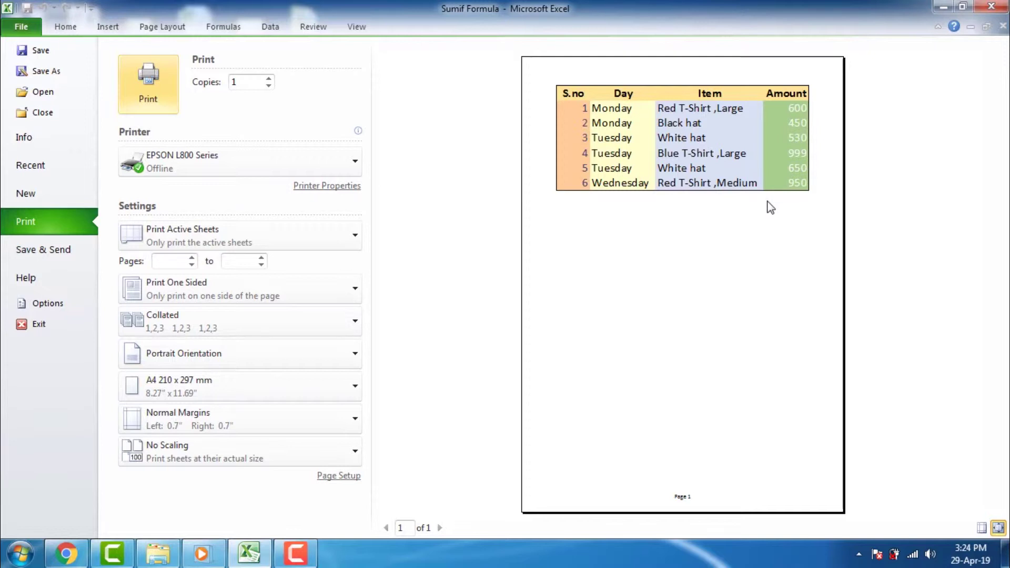
key("Escape")
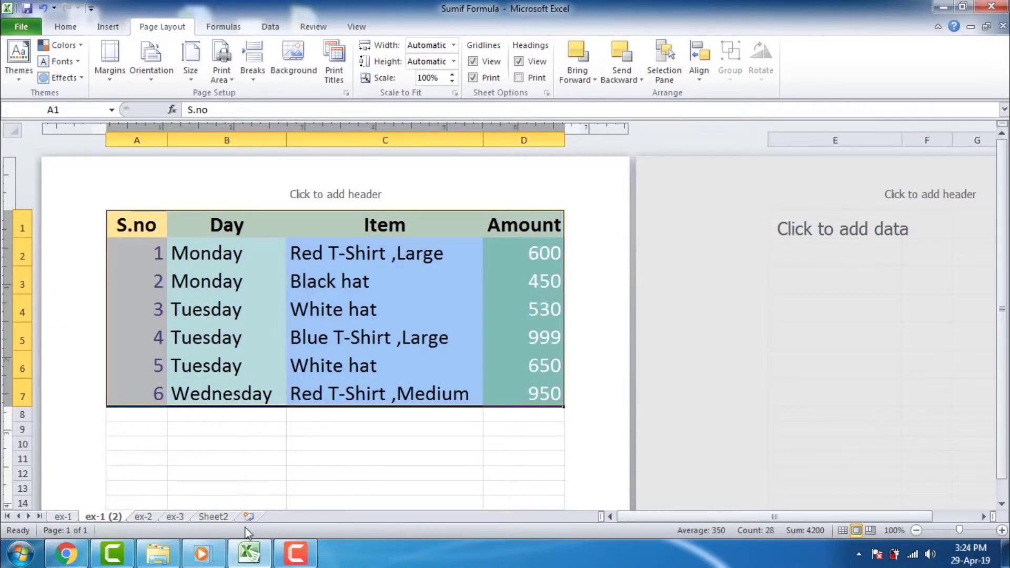
Step: On Sheet2, tick Gridlines in Page Setup's Sheet tab and apply it
left_click(204, 515)
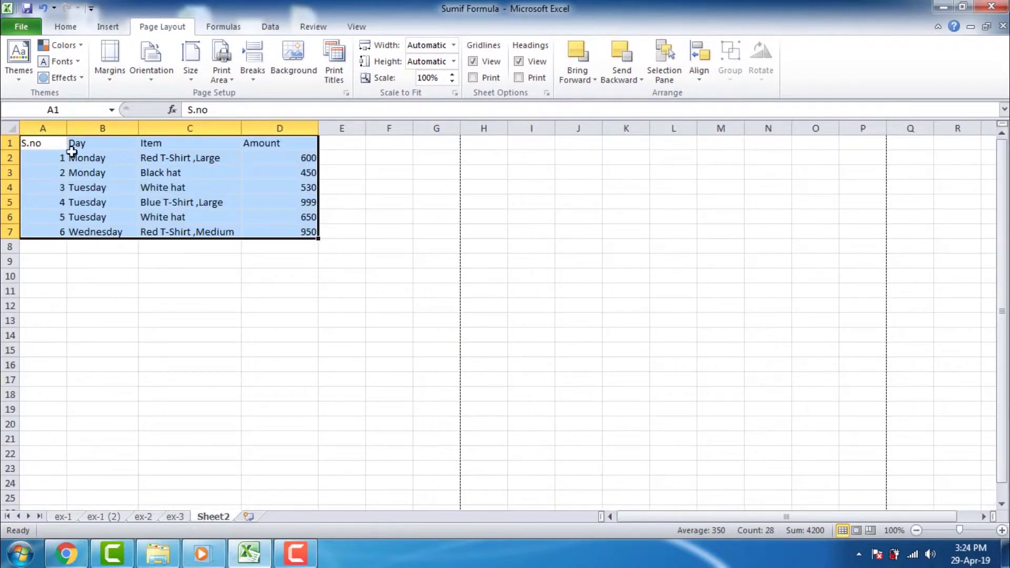
left_click(346, 98)
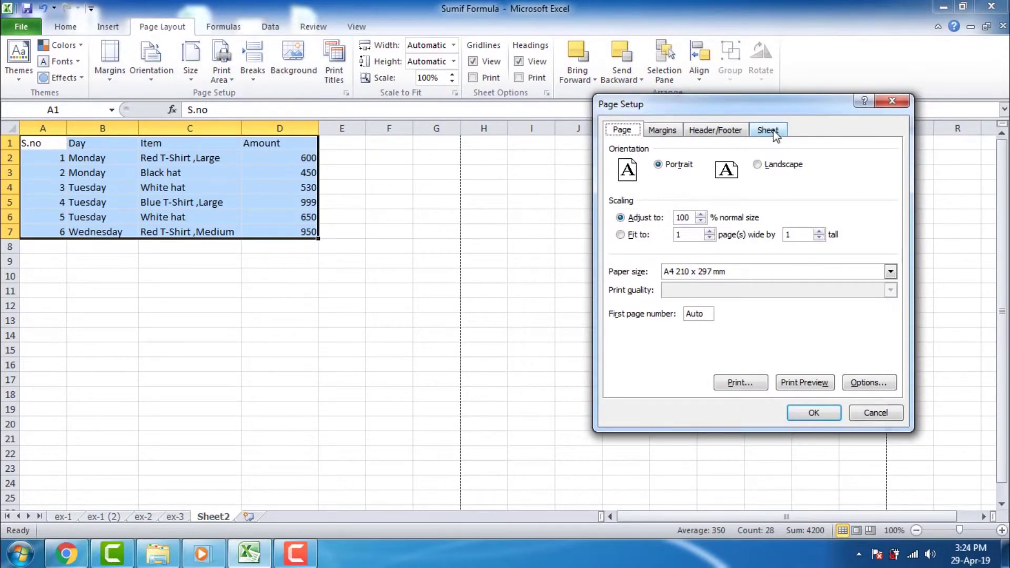
left_click(768, 130)
left_click(622, 234)
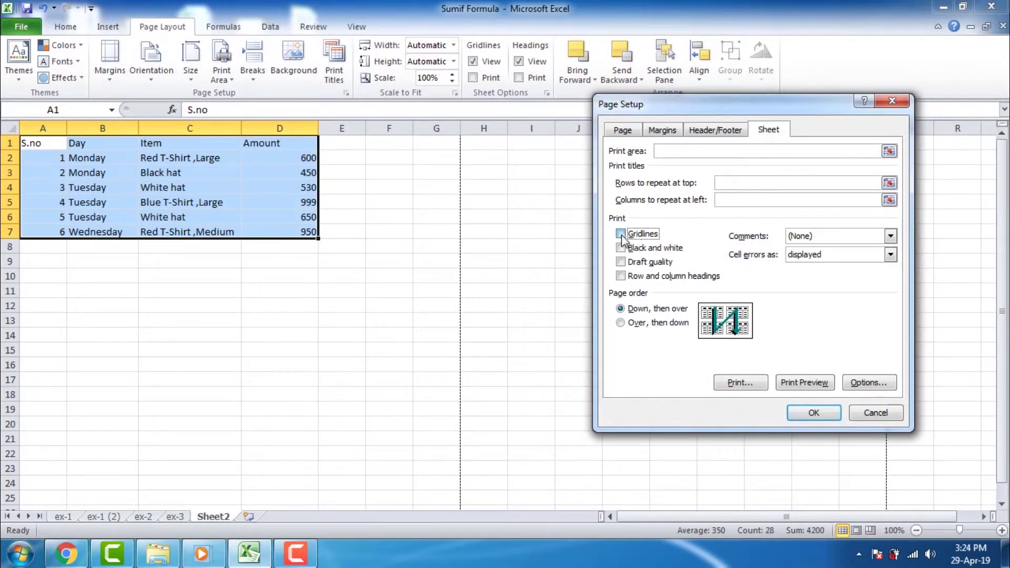
left_click(813, 414)
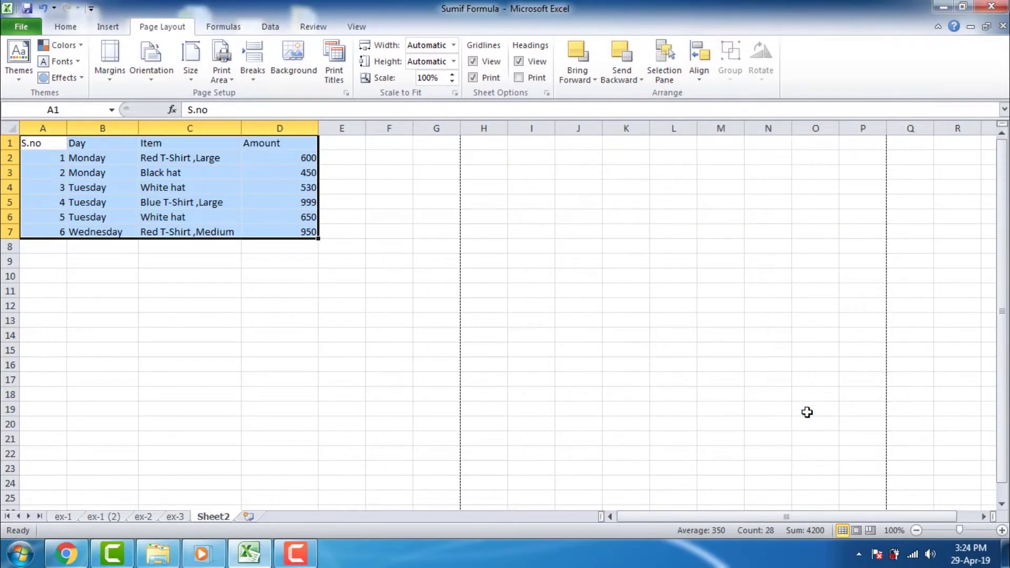
Step: Preview Sheet2's printed page, then return to the ex-1 (2) sheet
key("ctrl+p")
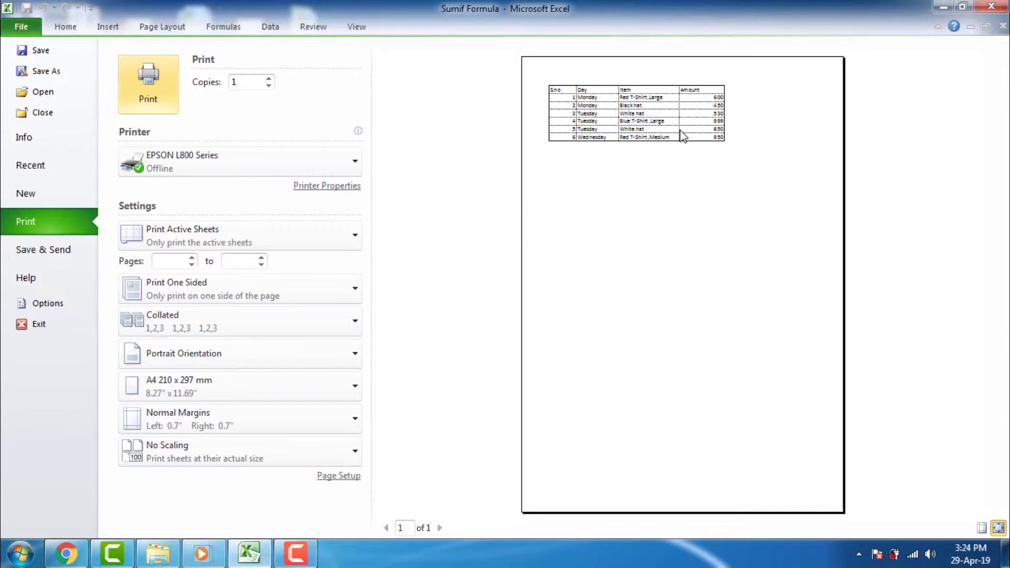
key("Escape")
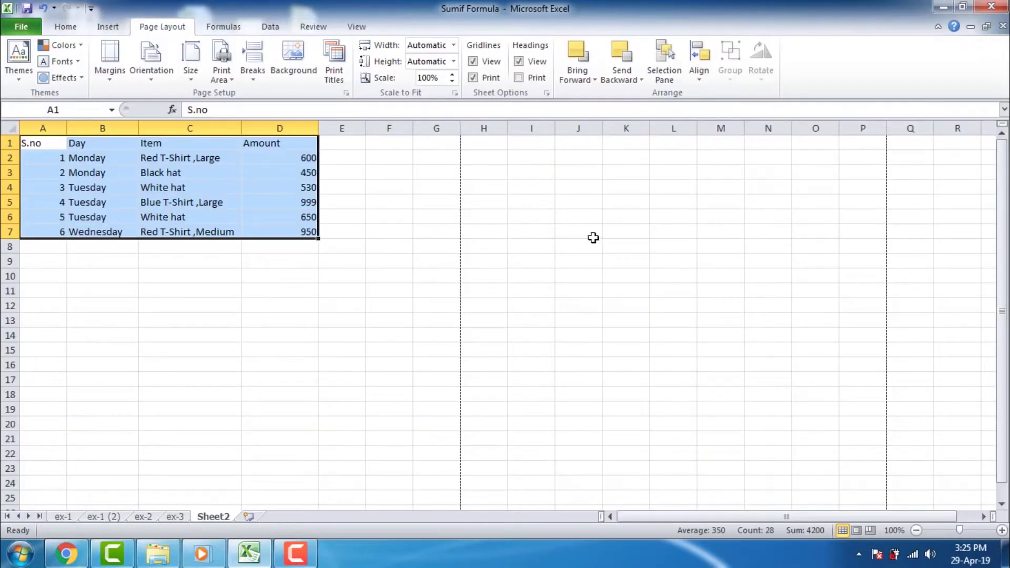
left_click(108, 517)
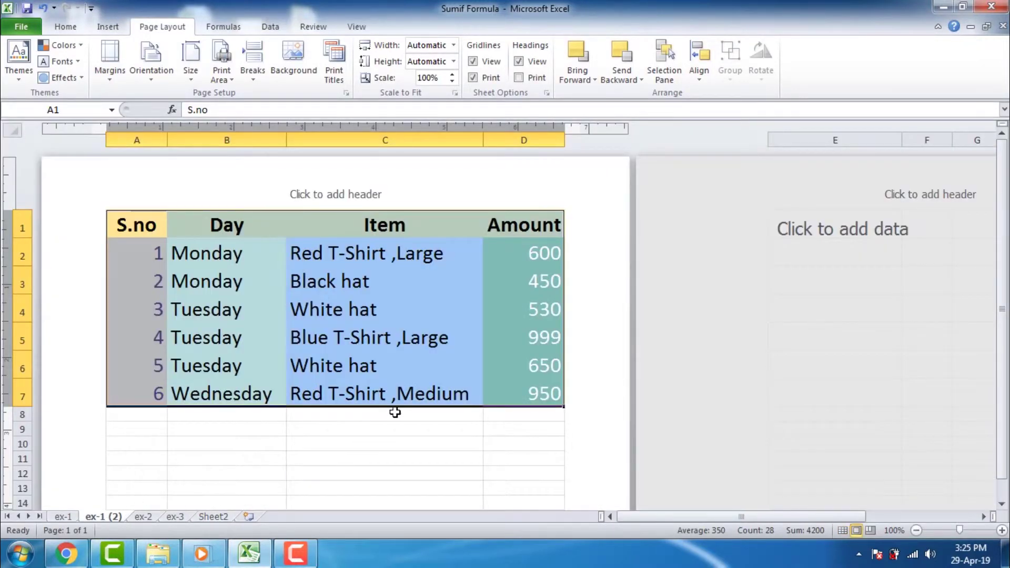
Step: Apply All Borders to the table with Alt+H, B, A, then open and close Format Cells
key("alt+h")
key("b")
key("a")
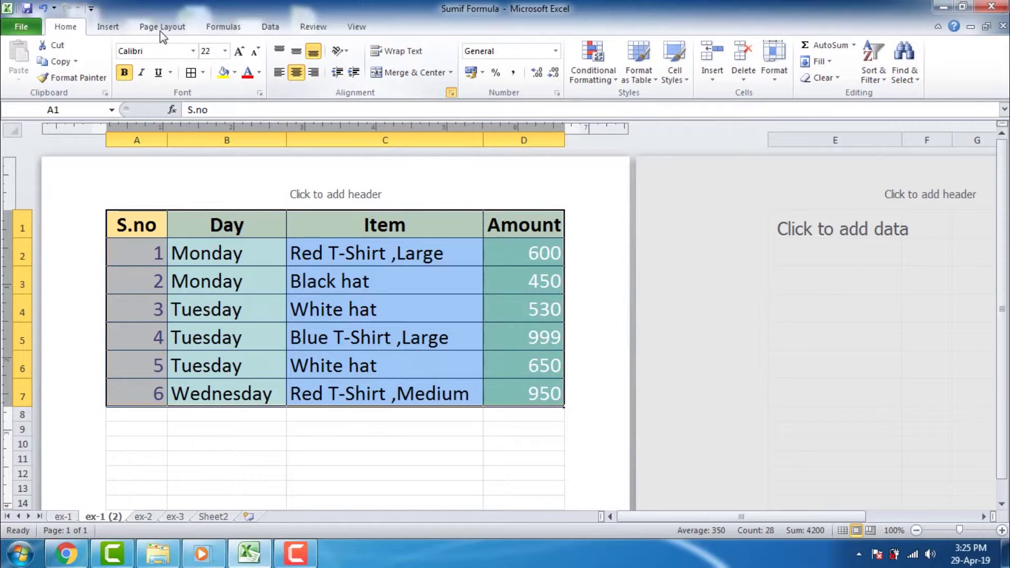
key("ctrl+1")
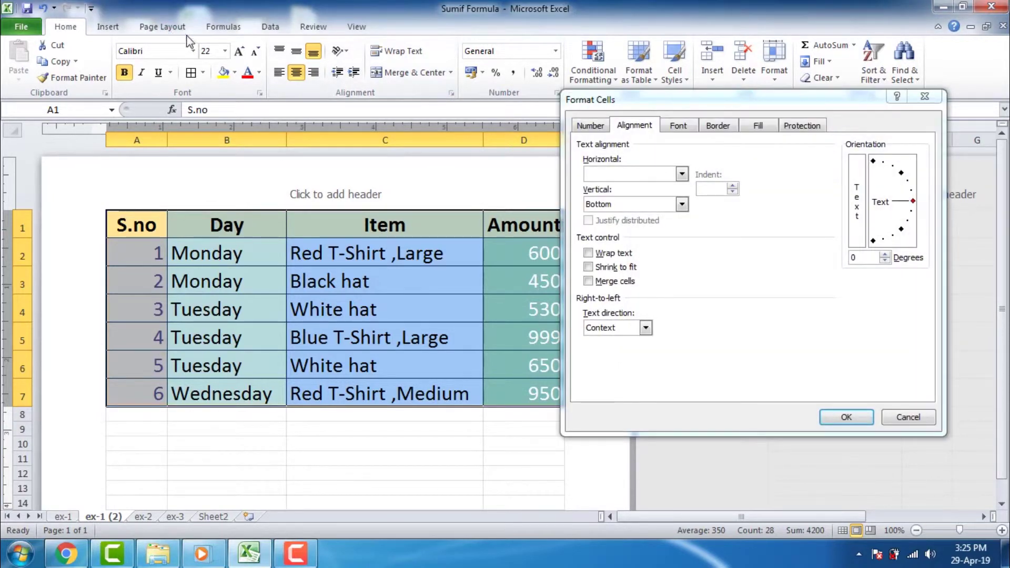
left_click(925, 96)
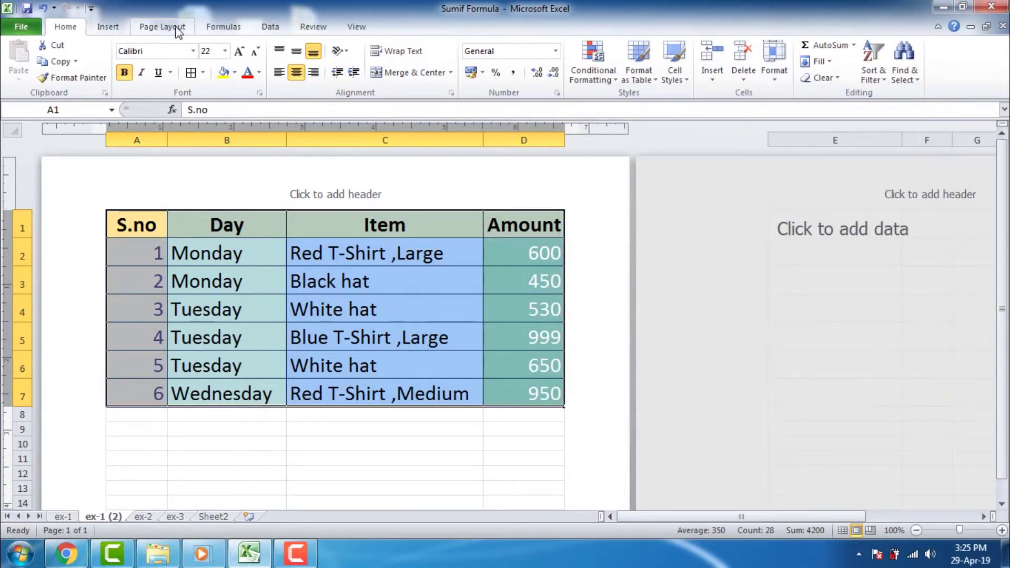
Step: Uncheck Gridlines on Page Setup's Sheet tab, preview the printed page, then exit the preview
left_click(177, 31)
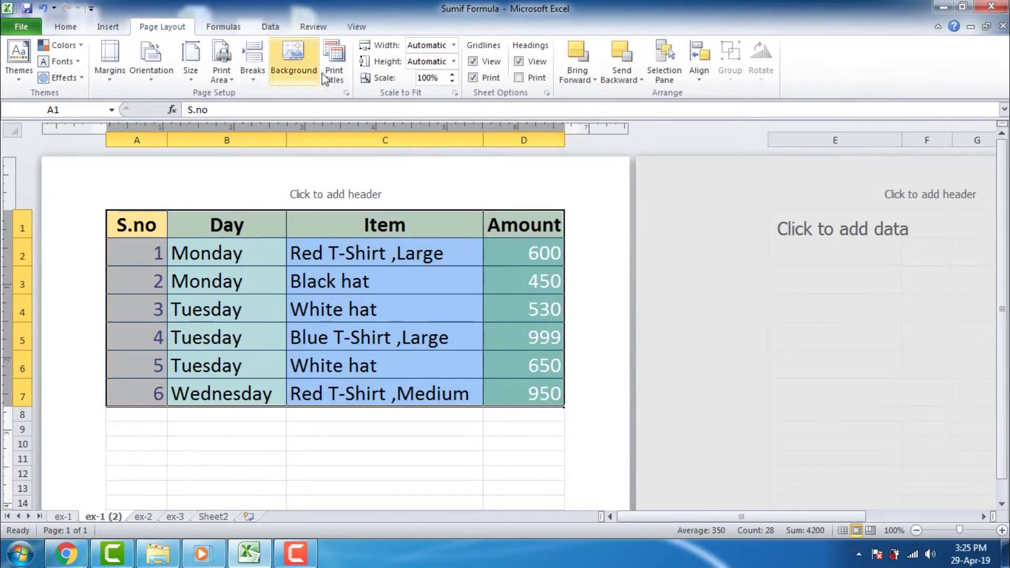
left_click(345, 92)
left_click(767, 130)
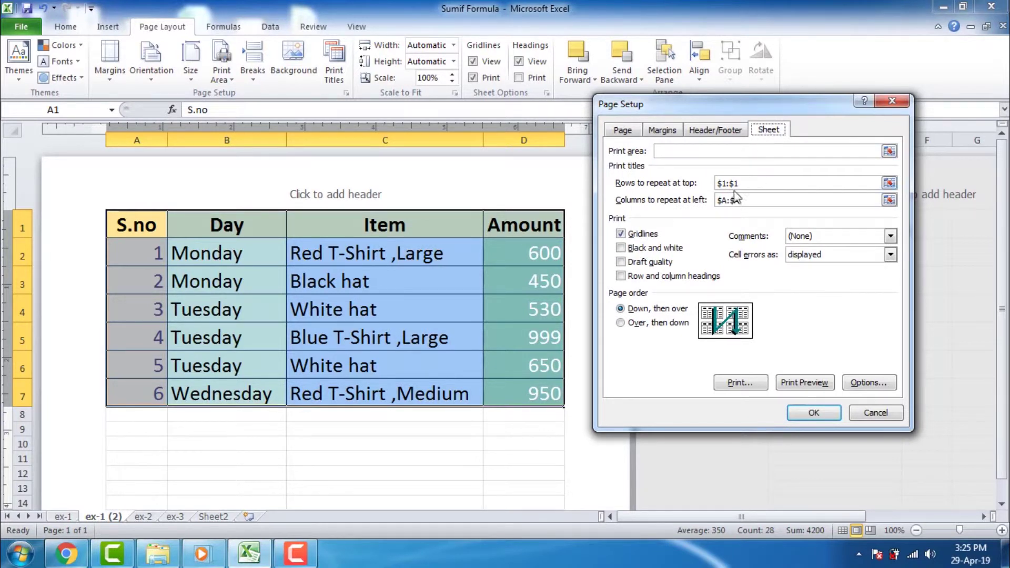
left_click(620, 234)
left_click(804, 383)
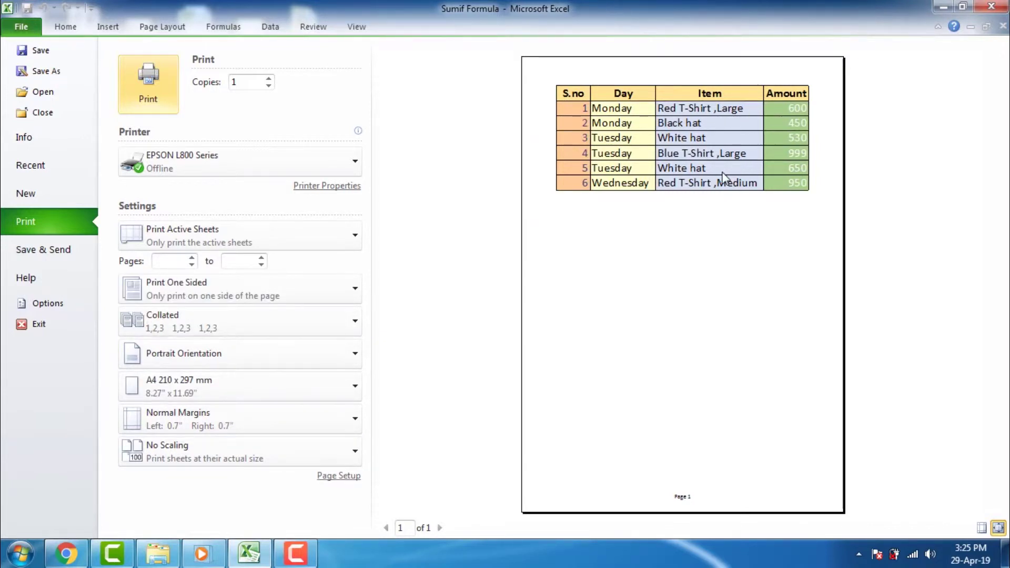
key("Escape")
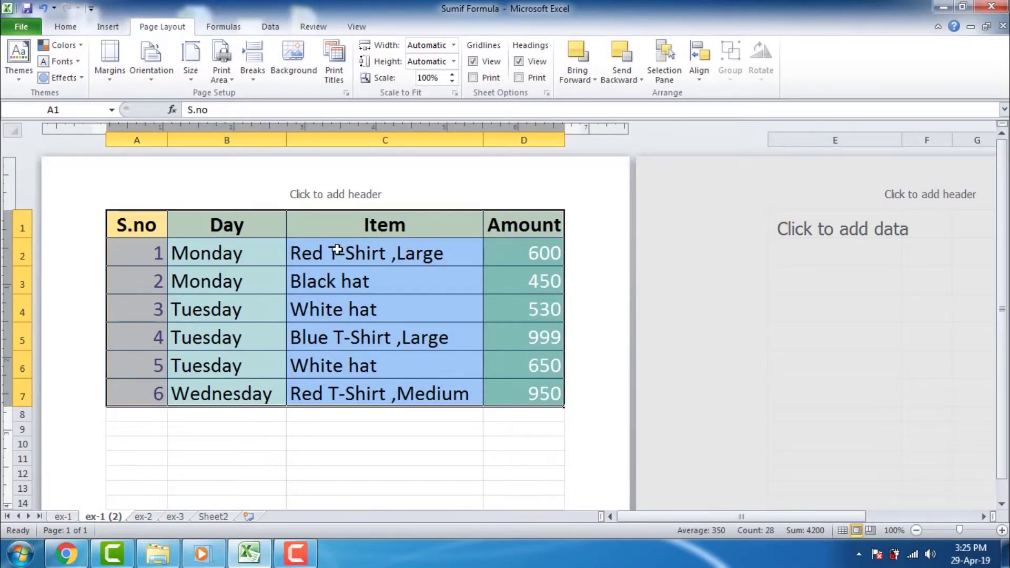
Step: Select the A1:D1 headings S.no, Day, Item, Amount and set their font colour to red
left_click(292, 231)
left_click_drag(127, 230, 493, 226)
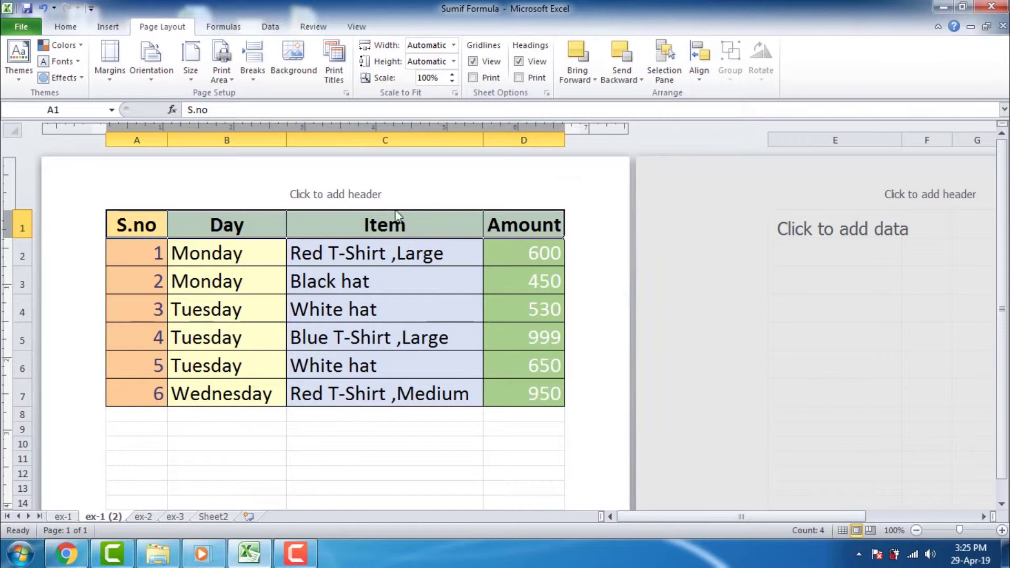
left_click(74, 28)
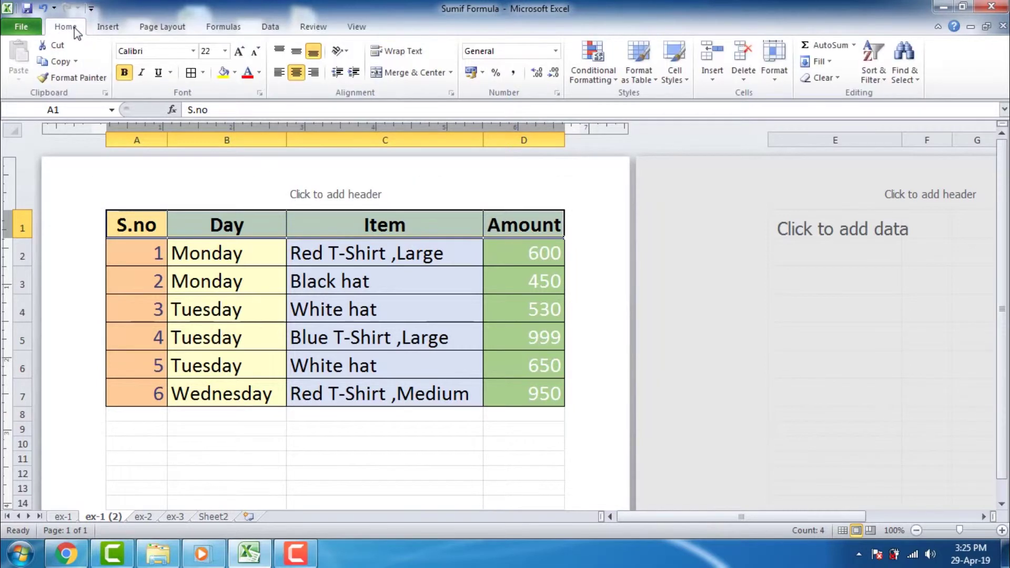
left_click(258, 73)
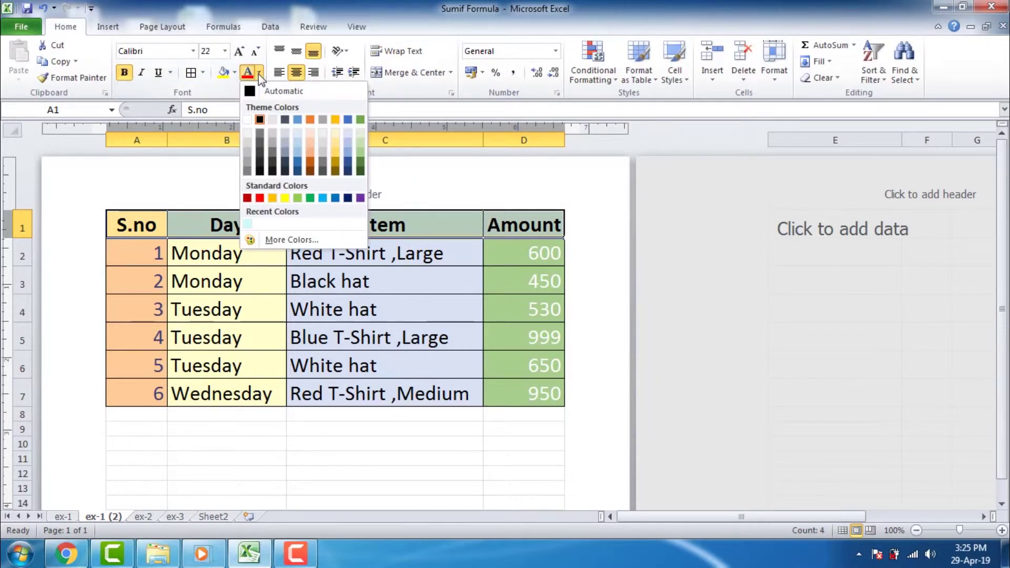
left_click(259, 198)
left_click(379, 266)
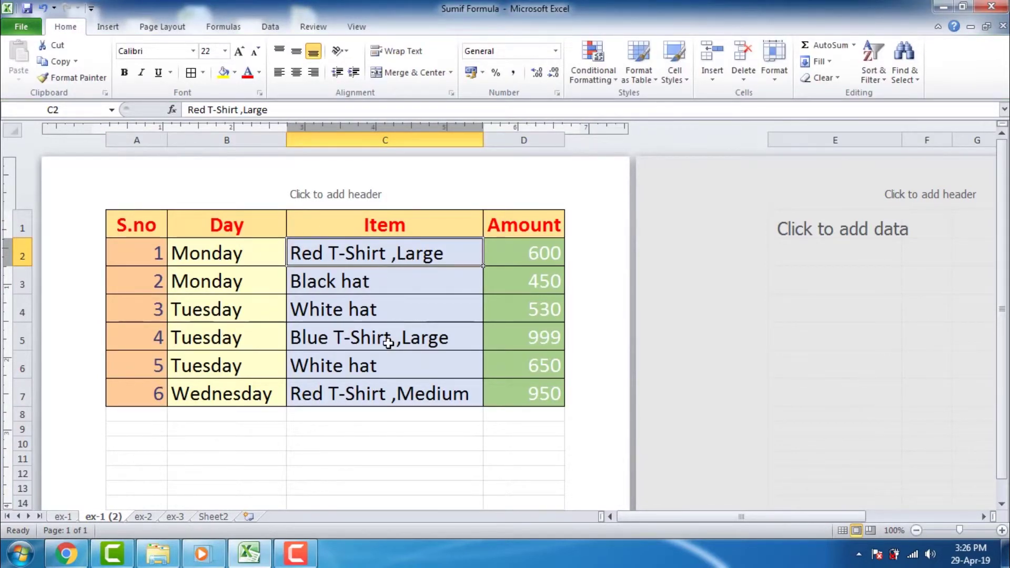
left_click(162, 26)
Step: Turn on Black and white printing in Page Setup and preview the printed sales table
left_click(347, 94)
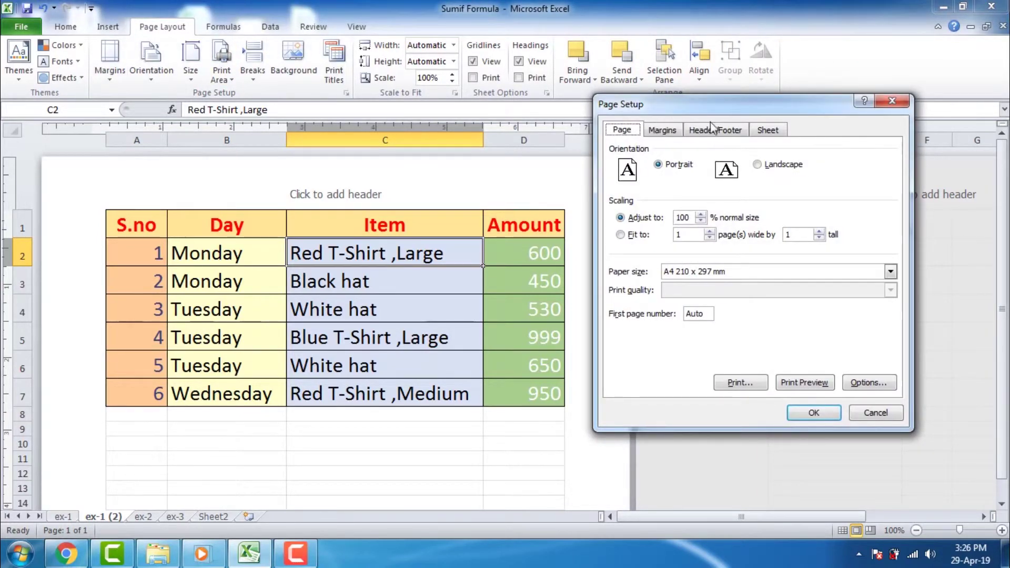
left_click(765, 130)
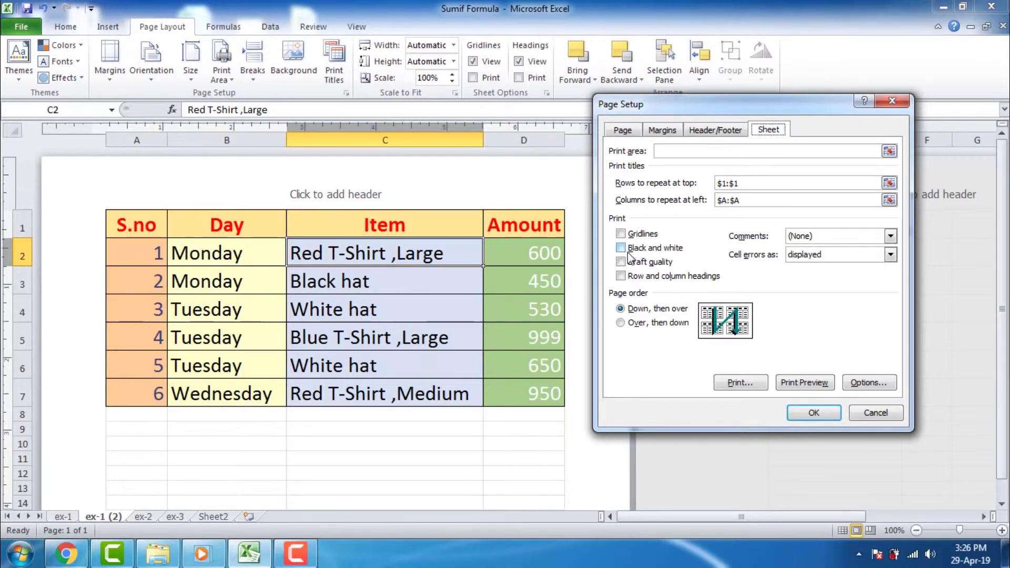
left_click(620, 248)
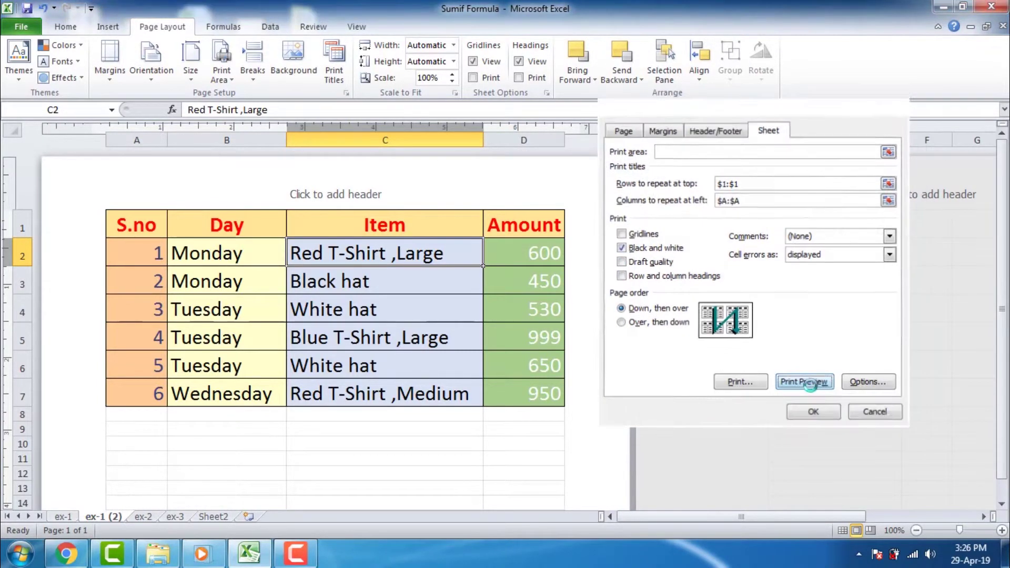
left_click(813, 412)
key("ctrl+p")
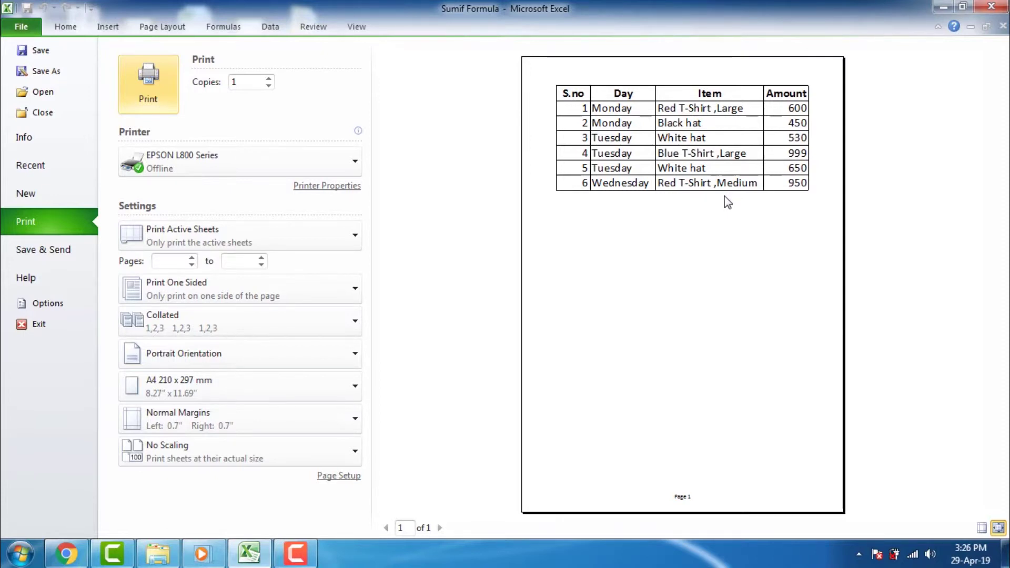
key("Escape")
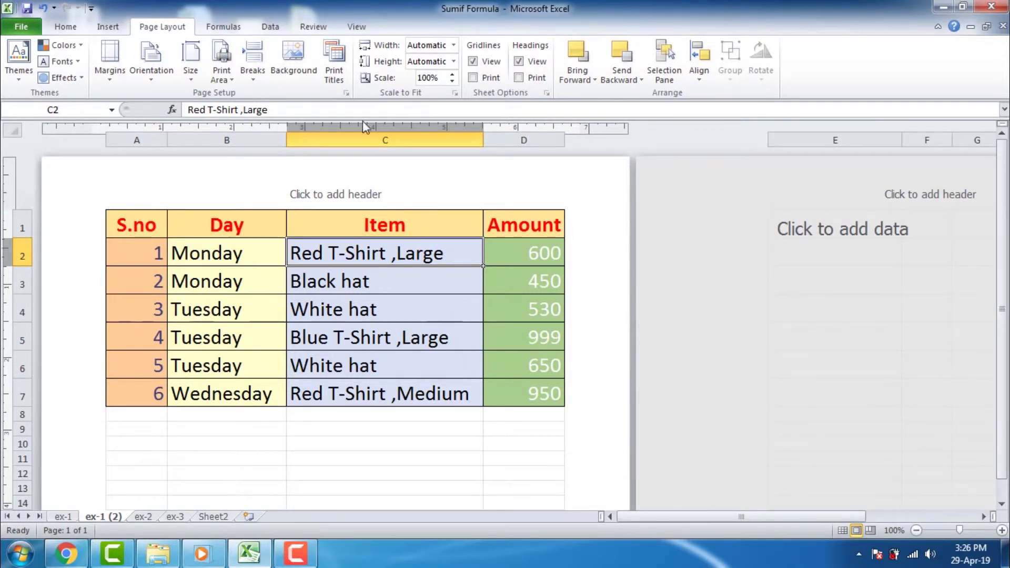
Step: Swap Black and white for Draft quality printing and preview the plain table
left_click(344, 93)
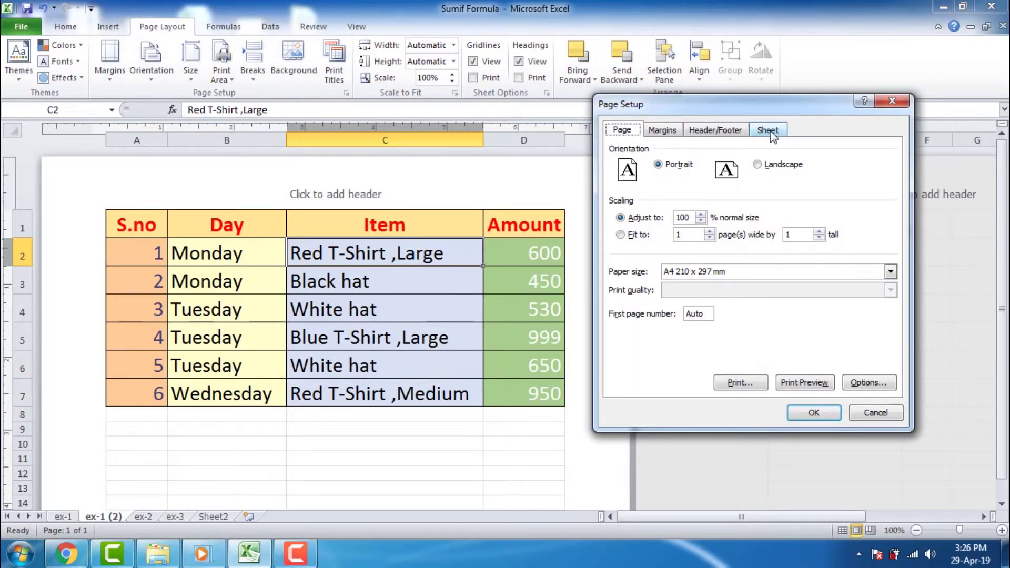
left_click(772, 132)
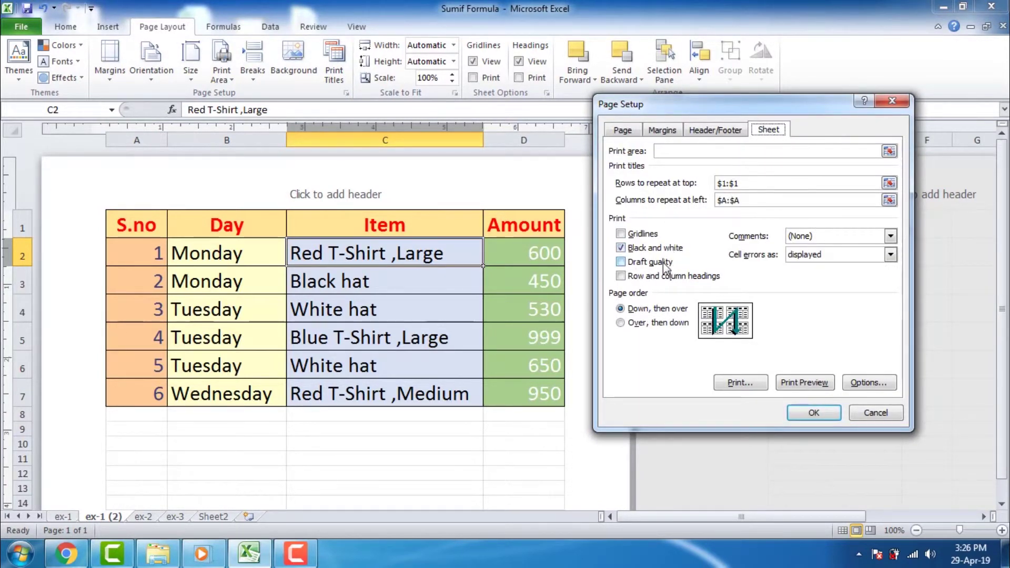
left_click(622, 249)
left_click(622, 262)
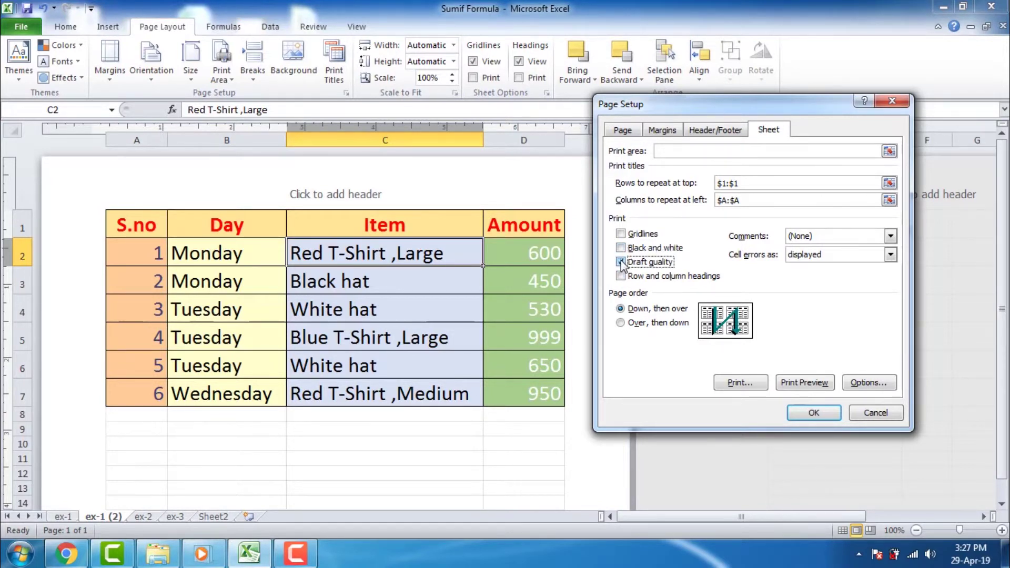
left_click(790, 380)
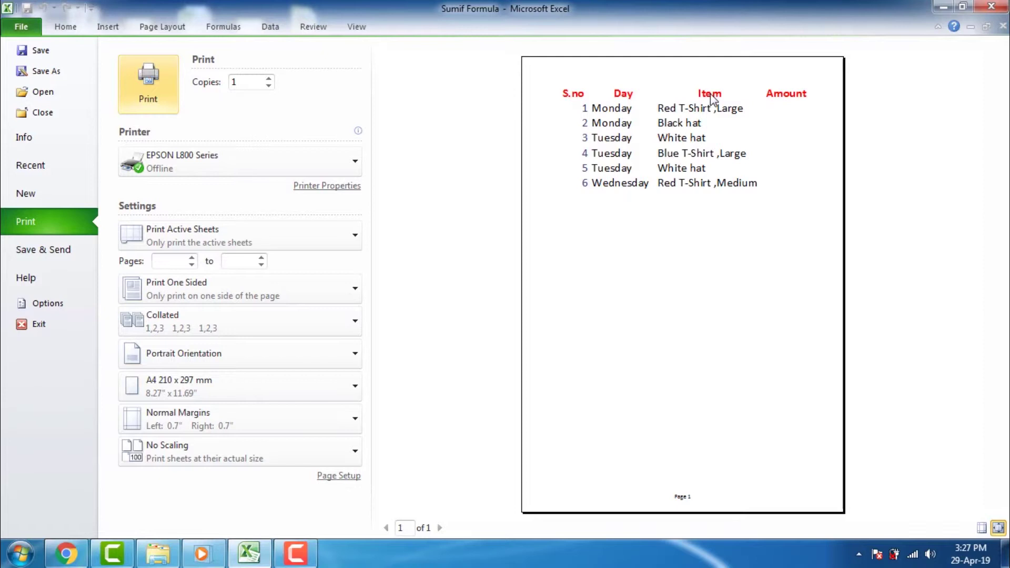
key("Escape")
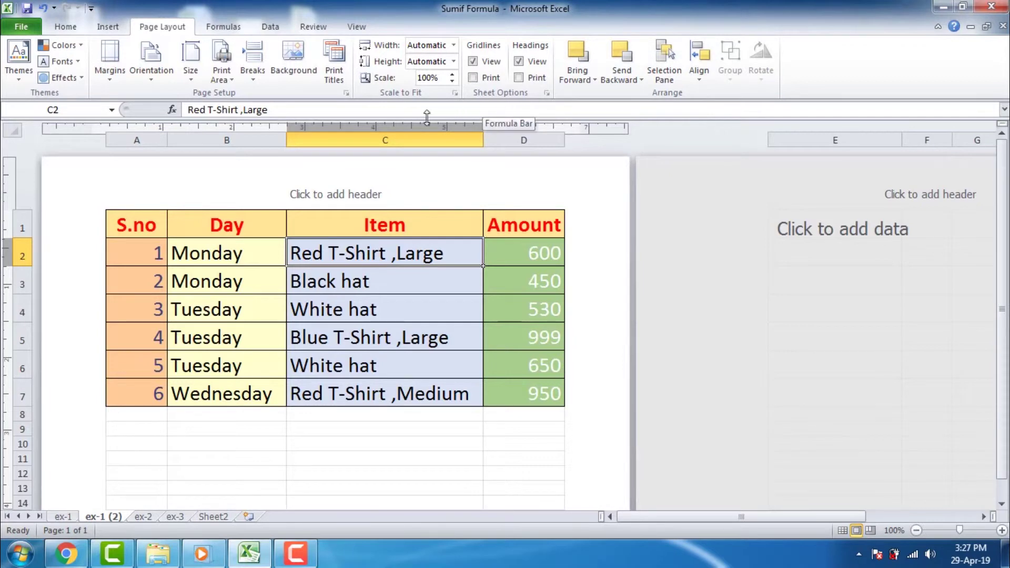
Step: Replace Draft quality with printed row and column headings and preview the table
left_click(340, 79)
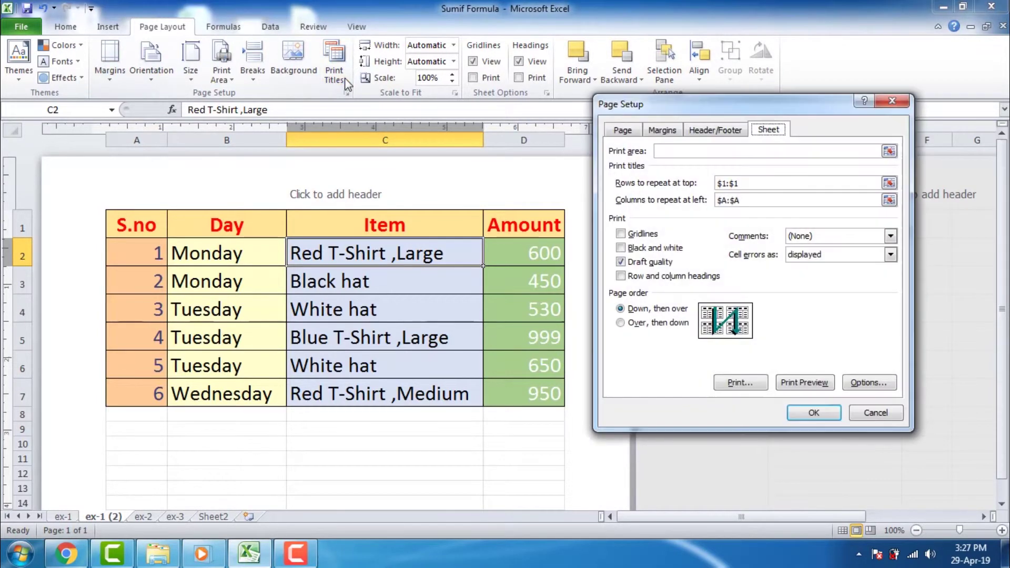
left_click(625, 264)
left_click(622, 277)
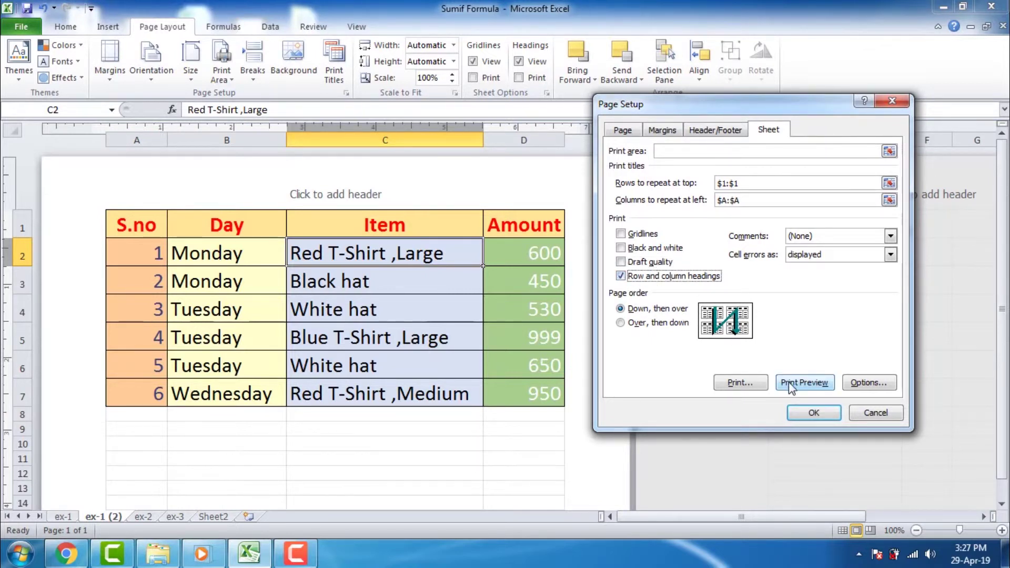
key("Return")
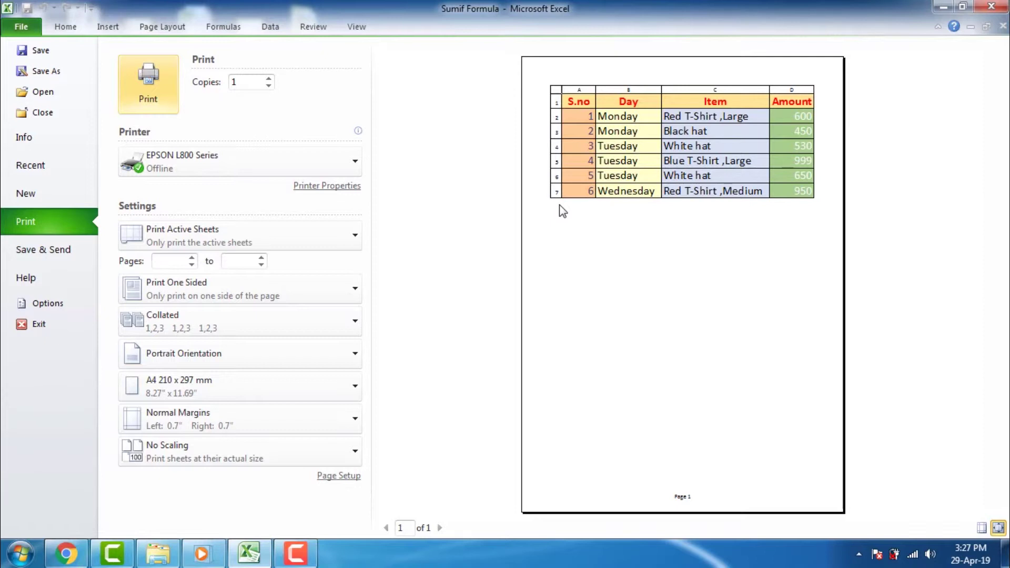
key("Escape")
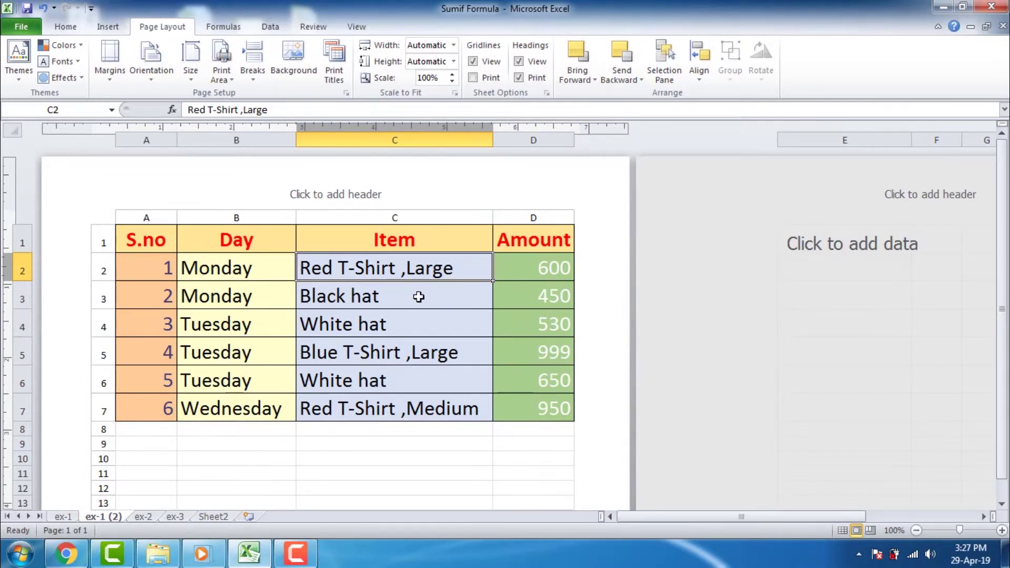
Step: Turn heading printing off in Page Setup, then back on from the ribbon, and preview it
left_click(341, 79)
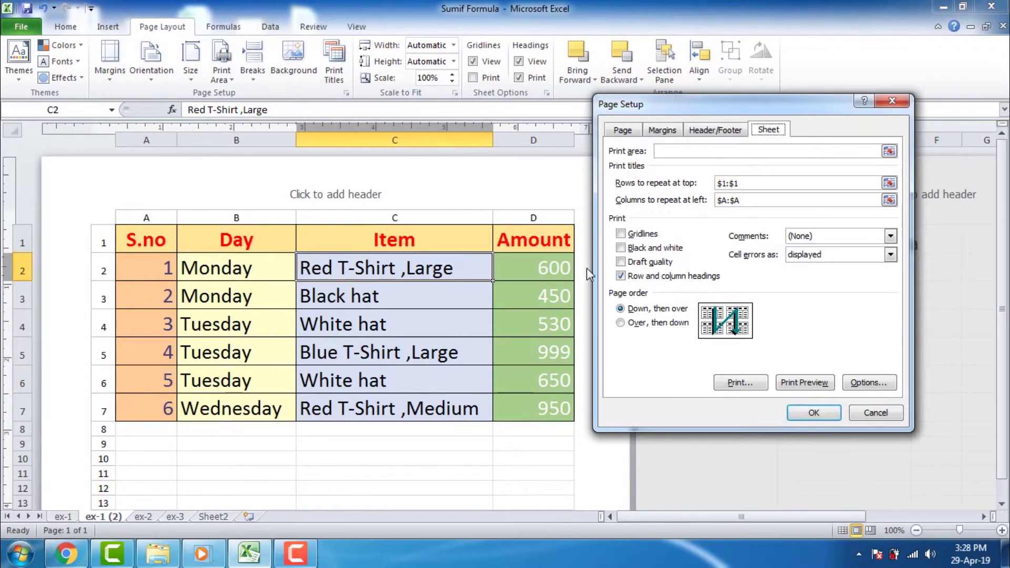
left_click(621, 276)
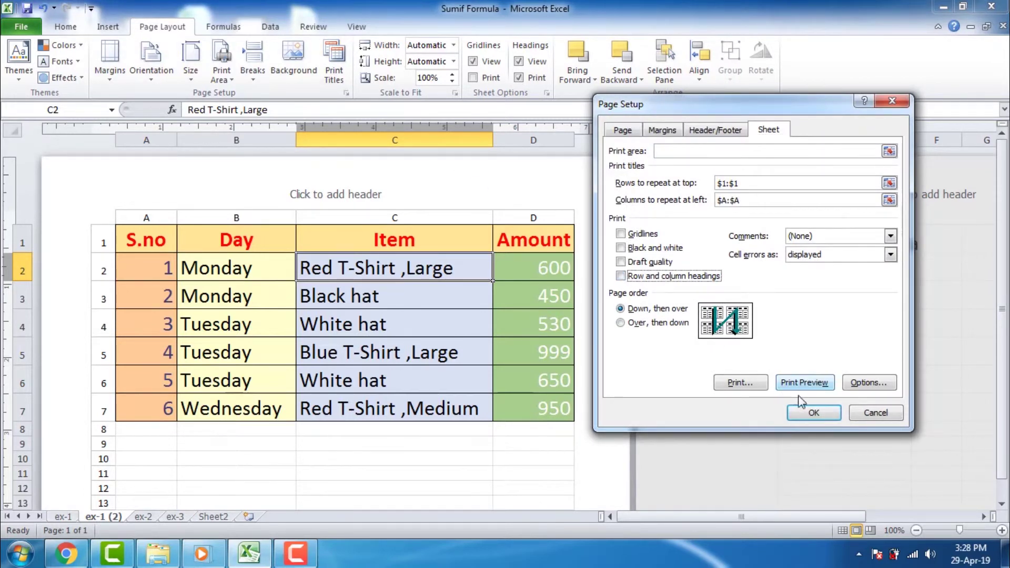
left_click(814, 412)
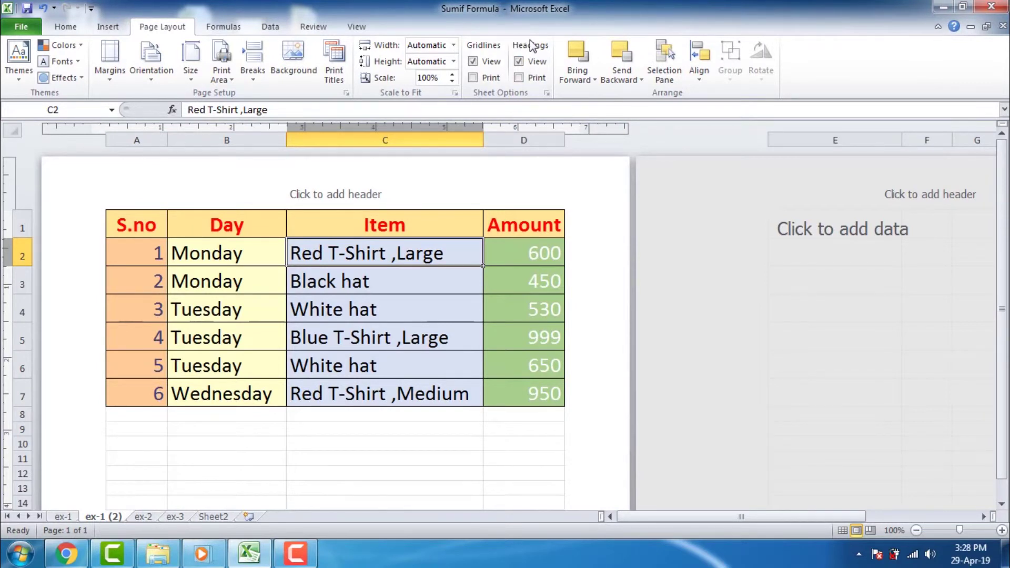
left_click(519, 78)
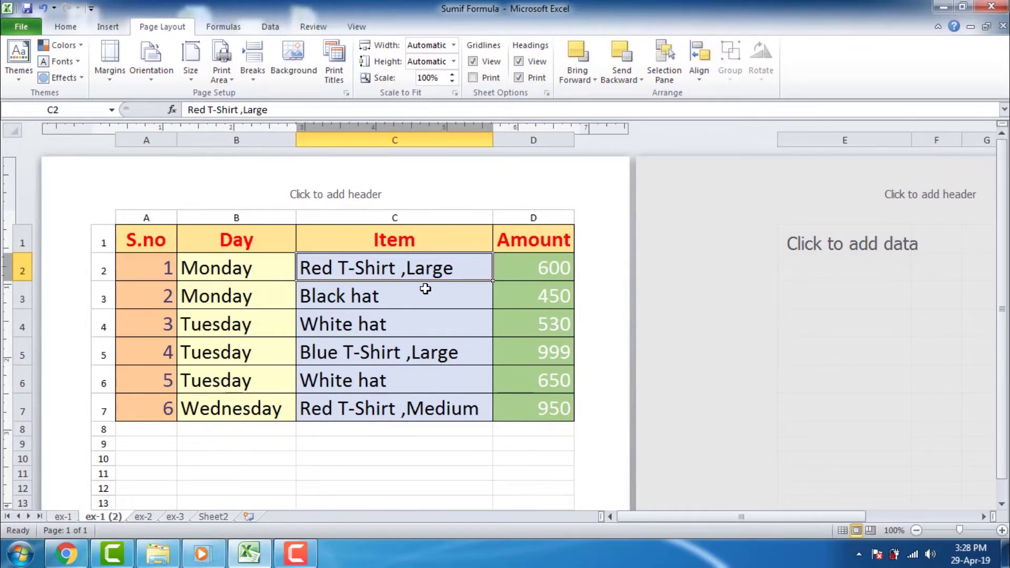
key("ctrl+p")
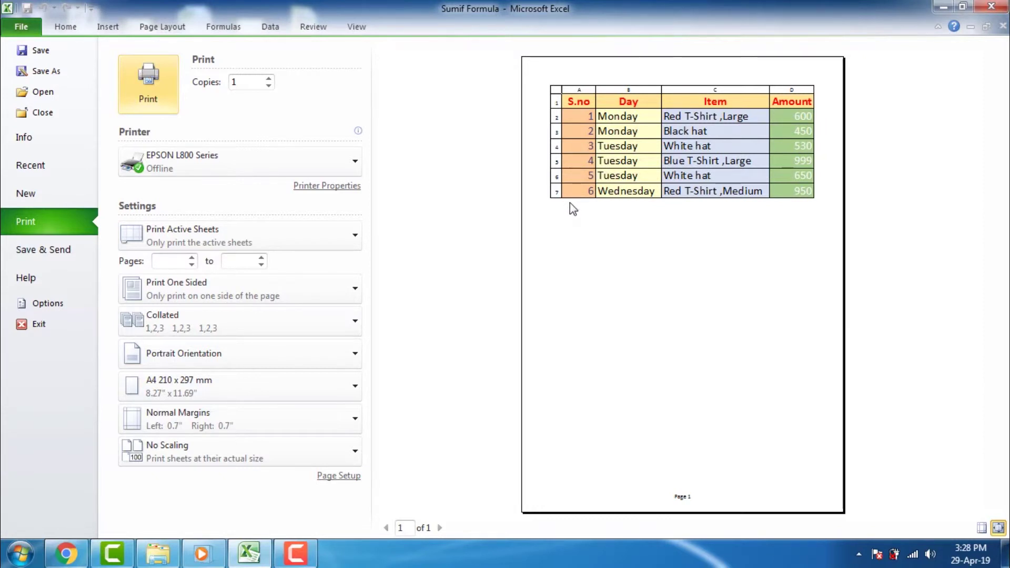
key("Escape")
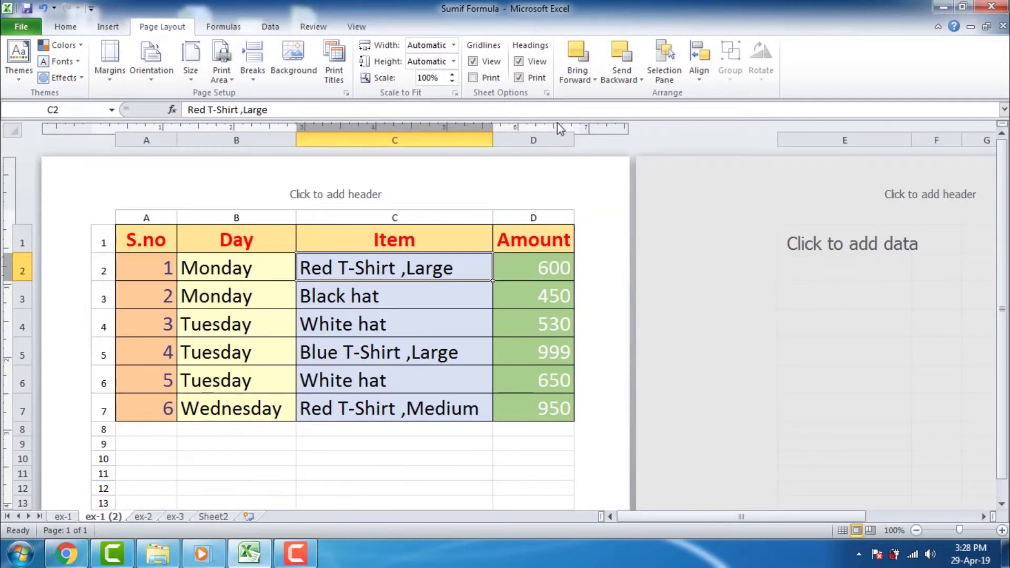
Step: Turn heading printing off again and dismiss Page Setup without further changes
left_click(519, 79)
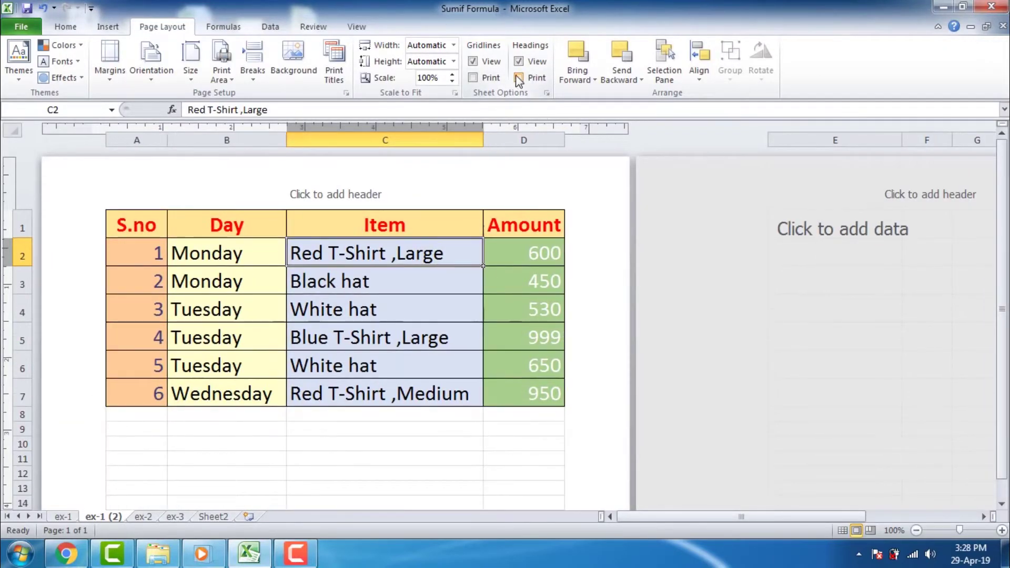
left_click(335, 74)
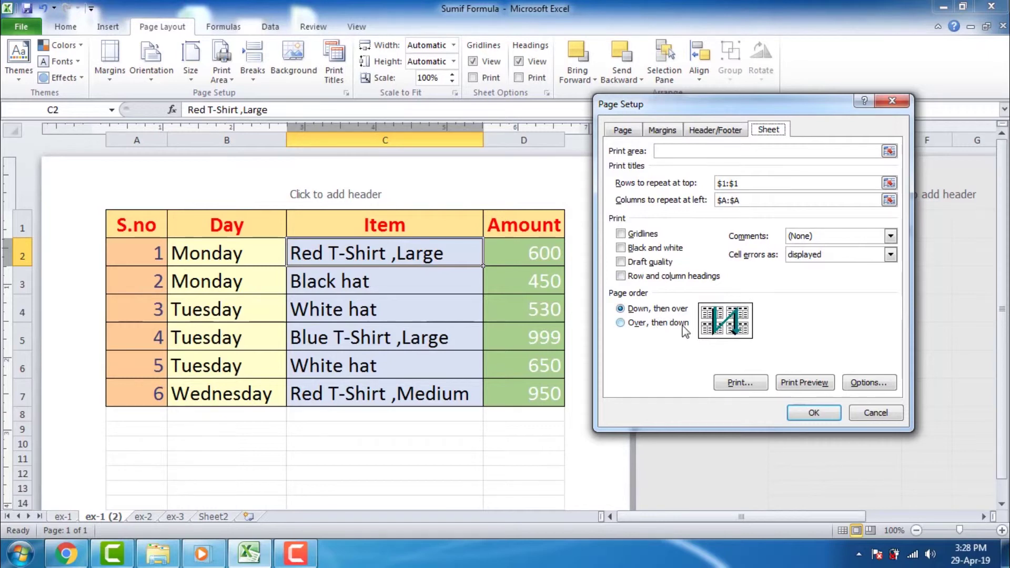
left_click(865, 415)
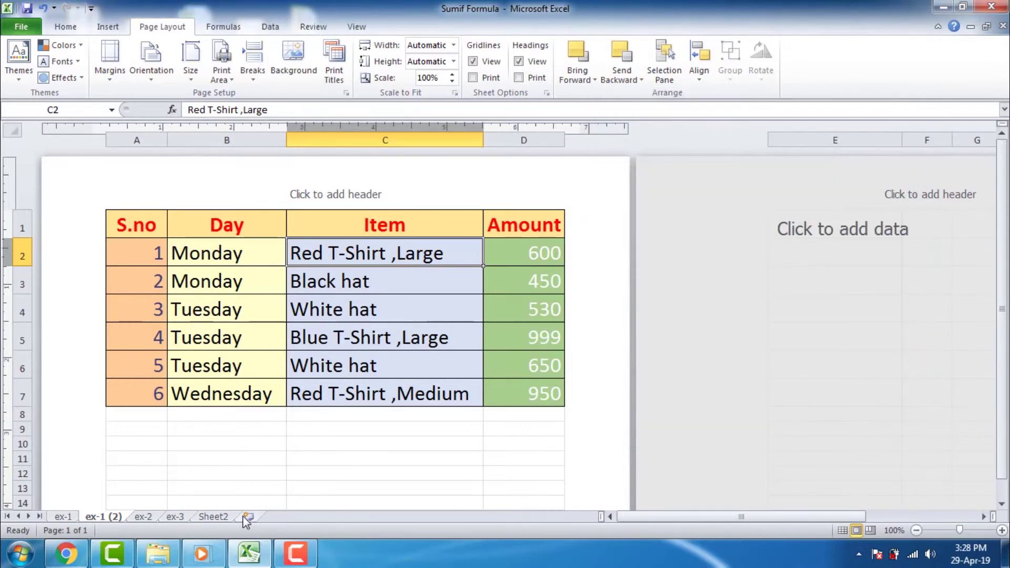
Step: Add a new Sheet3 and show it in Page Layout view
left_click(249, 517)
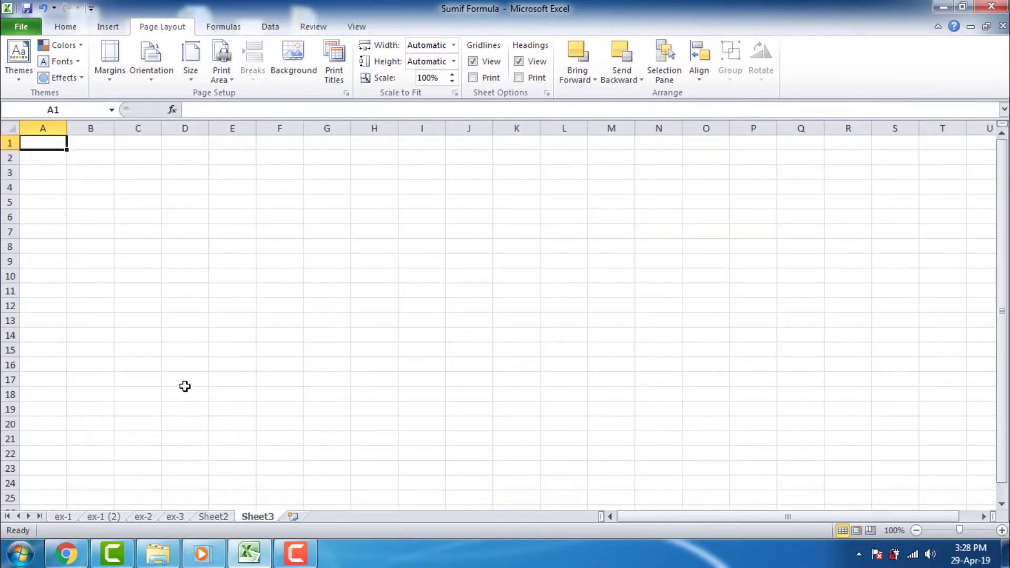
left_click(356, 28)
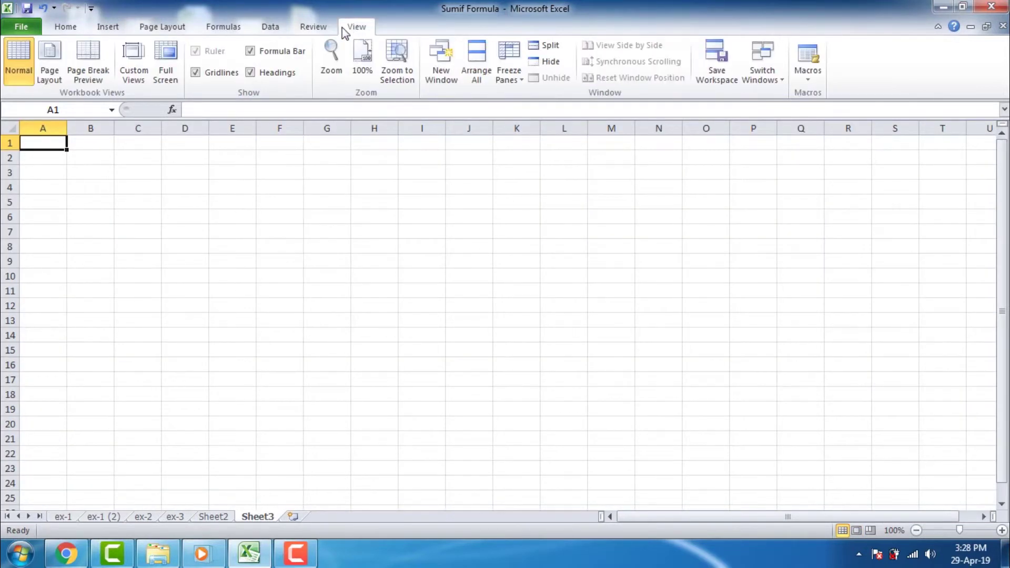
left_click(57, 58)
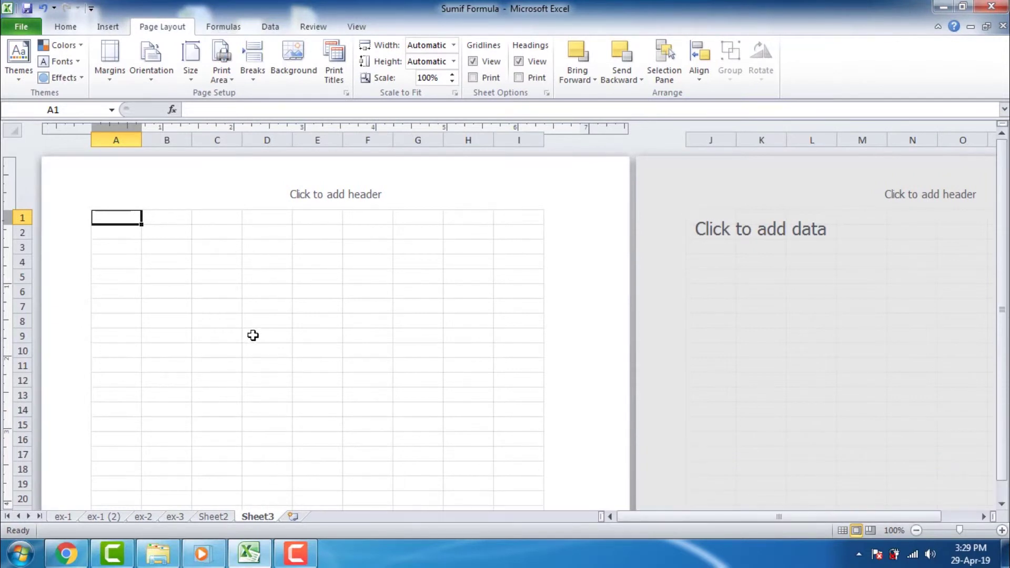
scroll(260, 324, "down", 3)
scroll(262, 320, "up", 3)
Step: Fill a block of 1s down from B4 and 2s down C56:C62 on the second page
left_click(182, 261)
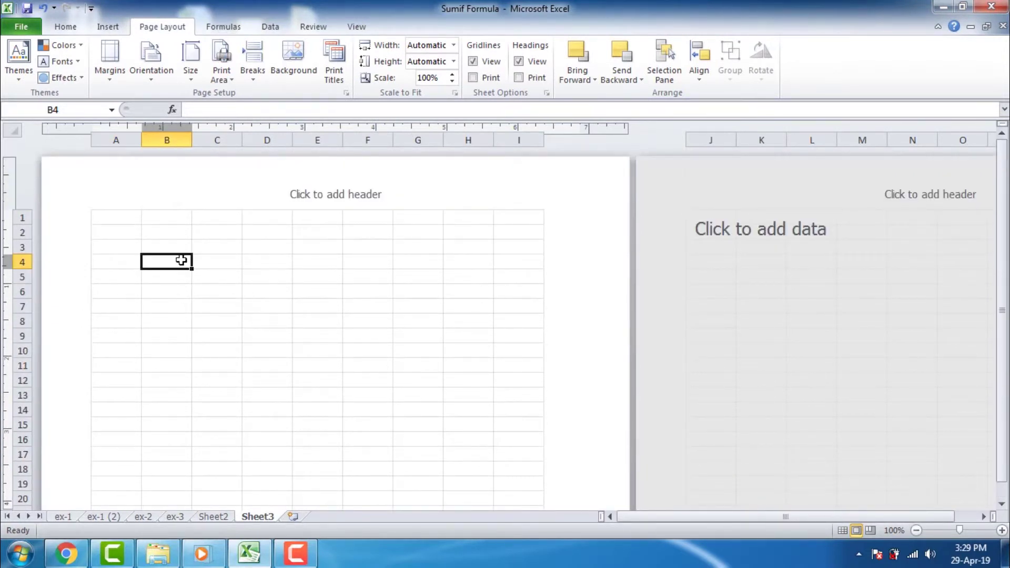
type("1")
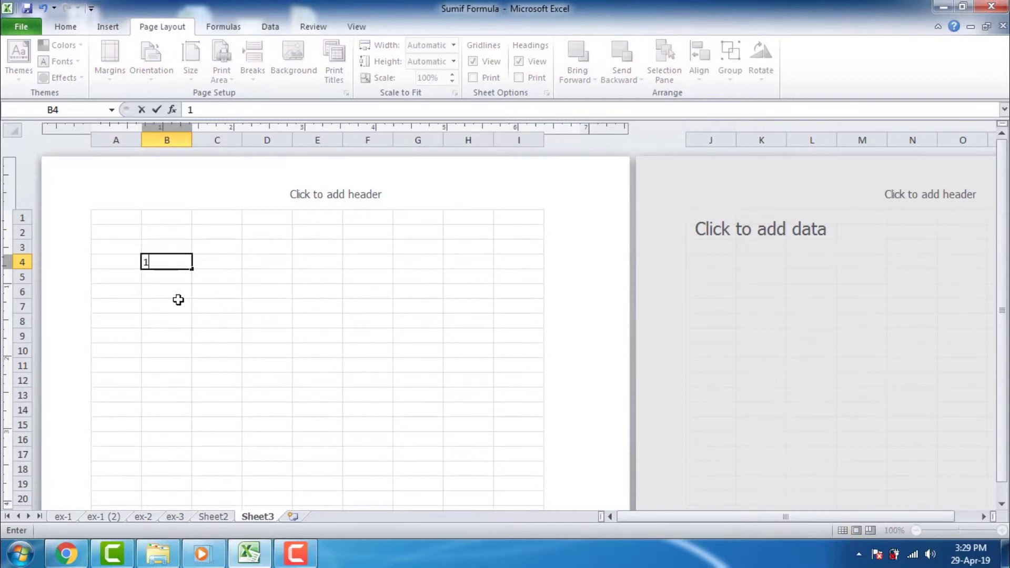
left_click_drag(192, 270, 198, 428)
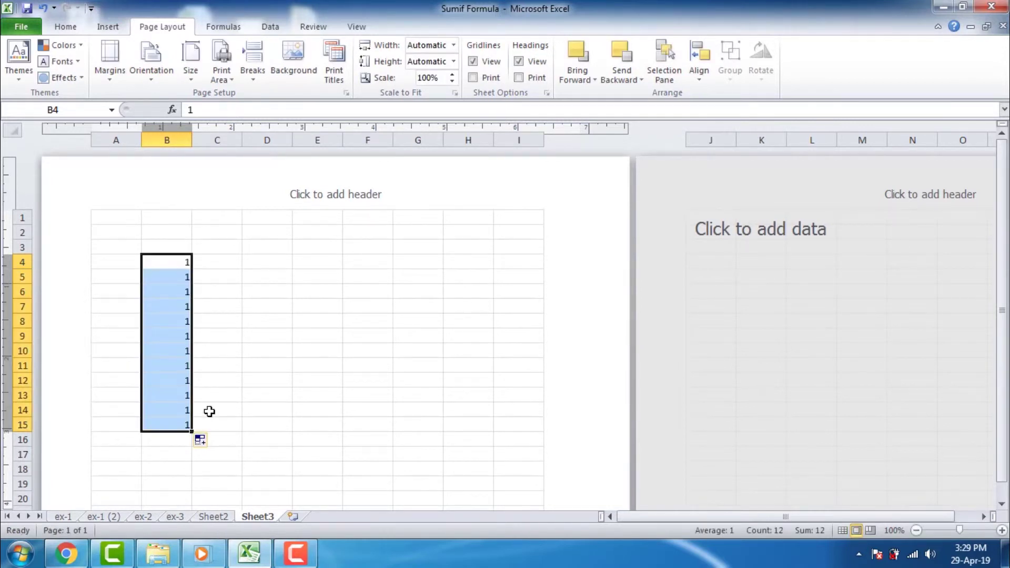
scroll(269, 363, "down", 6)
scroll(269, 358, "down", 7)
scroll(270, 355, "down", 3)
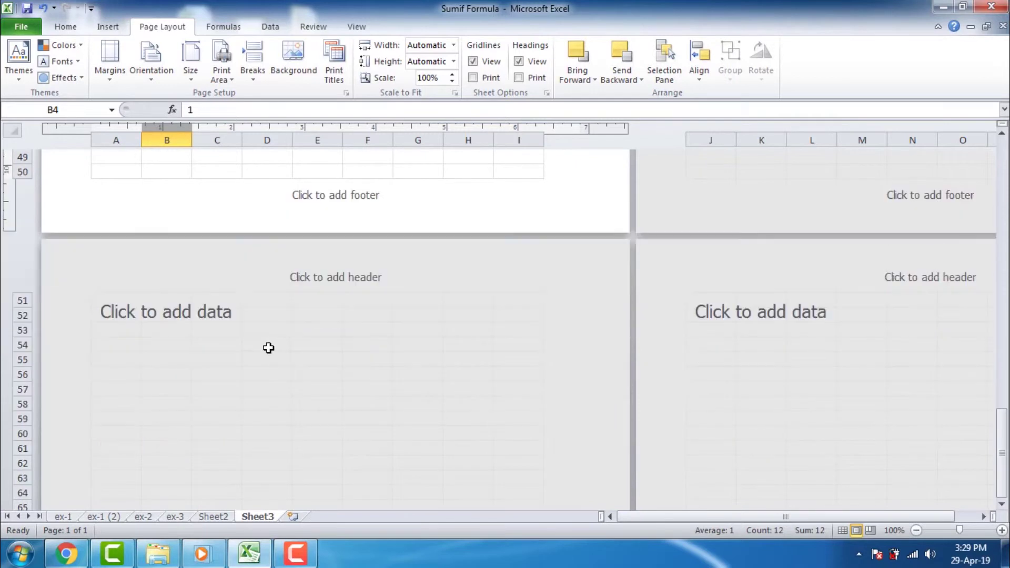
left_click(213, 368)
type("2")
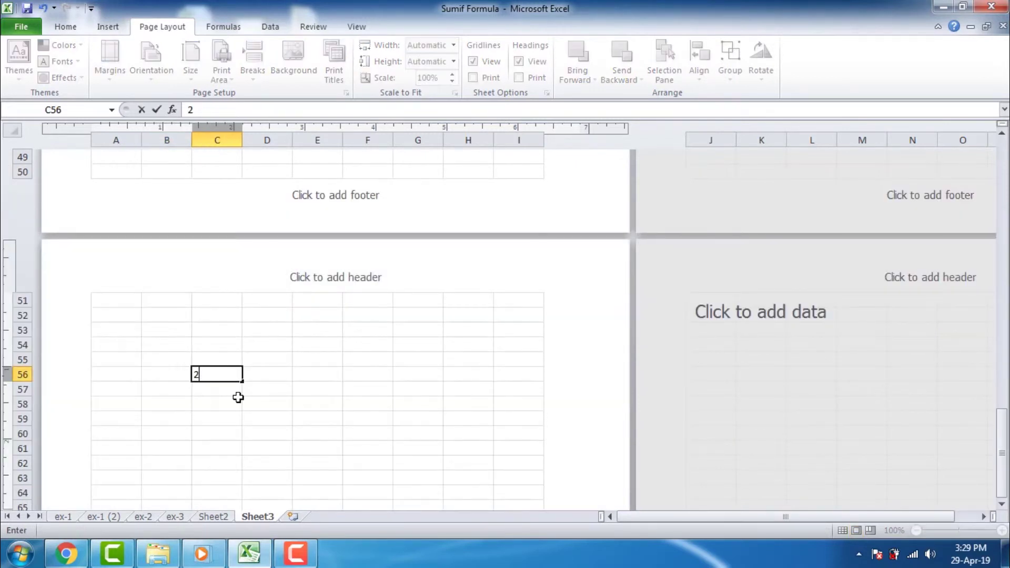
left_click_drag(242, 381, 267, 439)
Step: Fill 3s down C107:C114 and 4s down C157:C162 on the third and fourth pages
scroll(271, 421, "down", 7)
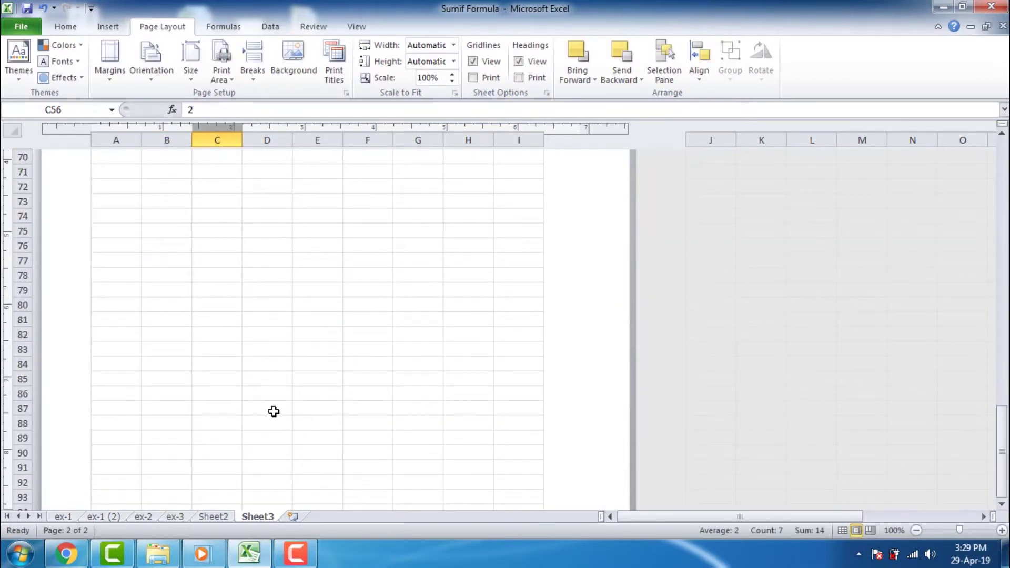
scroll(272, 410, "down", 6)
scroll(271, 413, "down", 3)
left_click(235, 419)
type("3")
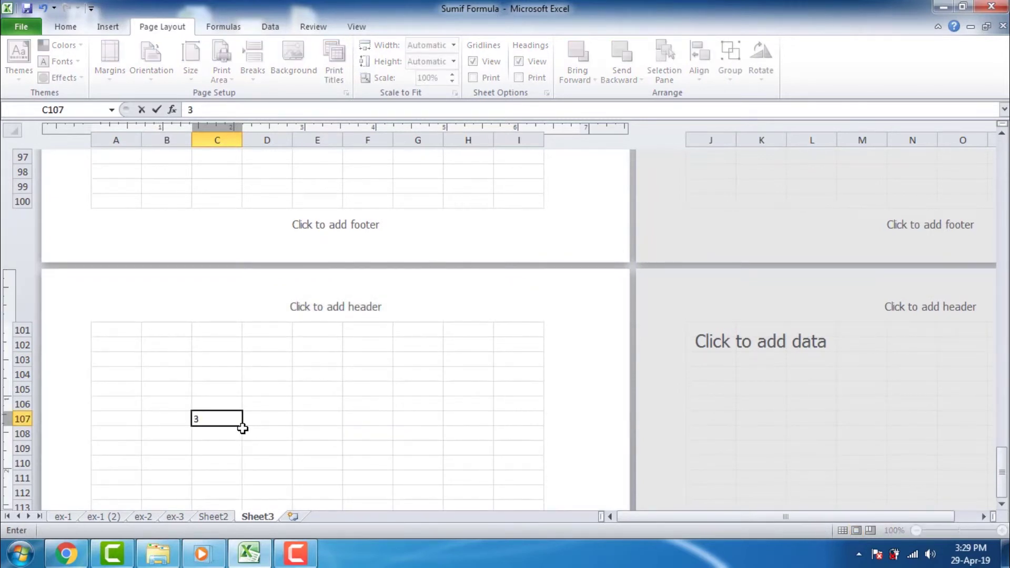
left_click_drag(243, 426, 243, 484)
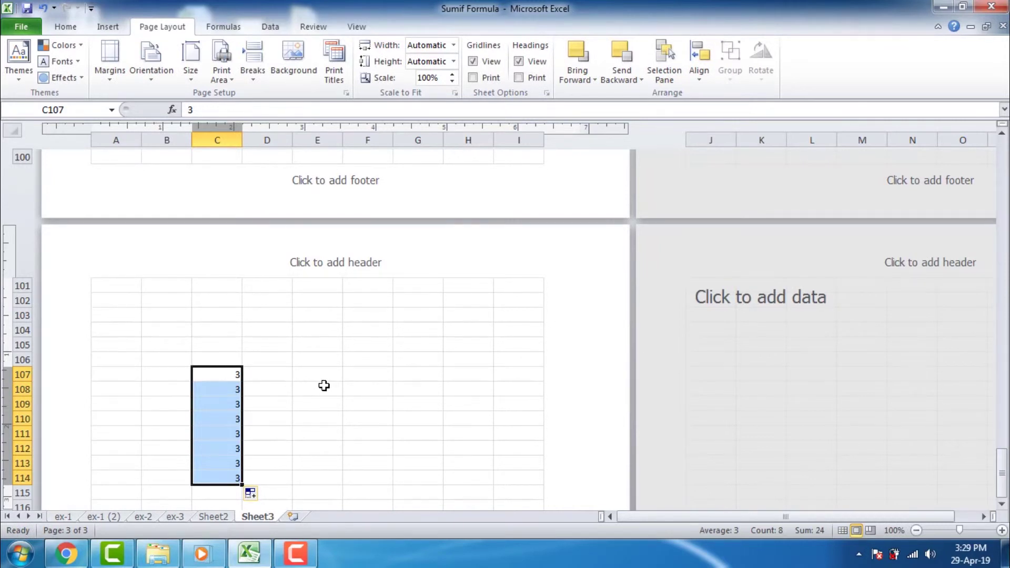
scroll(309, 358, "up", 3)
scroll(310, 363, "up", 4)
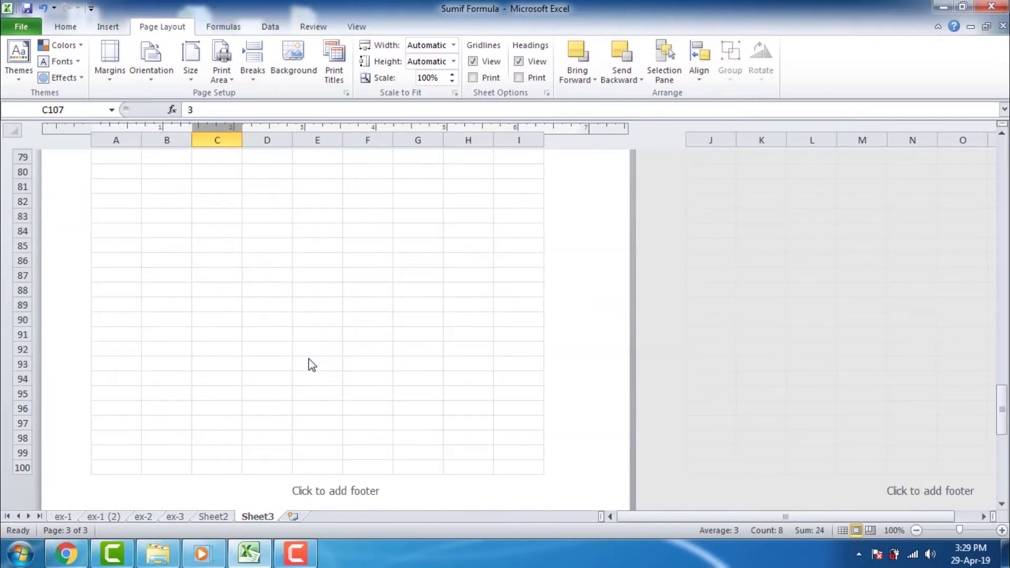
scroll(311, 358, "up", 7)
scroll(309, 354, "up", 4)
scroll(311, 347, "up", 5)
scroll(315, 315, "down", 5)
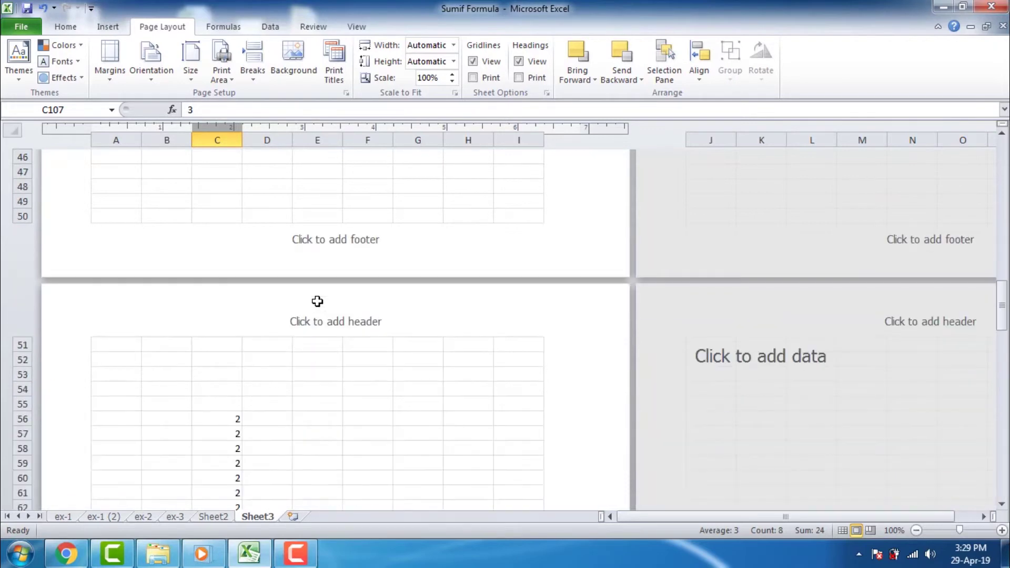
scroll(317, 301, "down", 4)
scroll(317, 301, "down", 6)
scroll(317, 301, "down", 8)
scroll(317, 301, "down", 5)
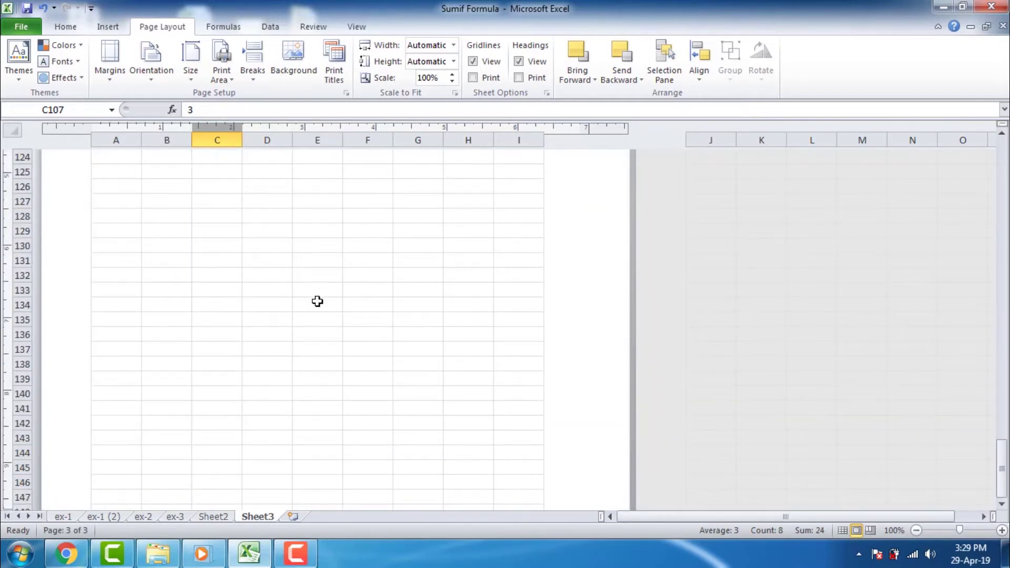
scroll(317, 301, "down", 8)
left_click(205, 403)
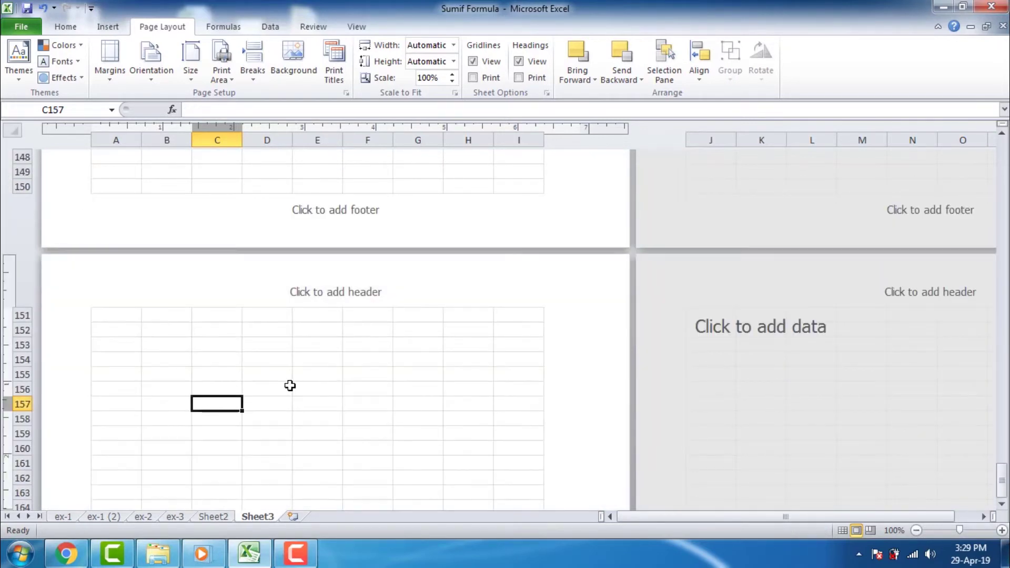
type("4")
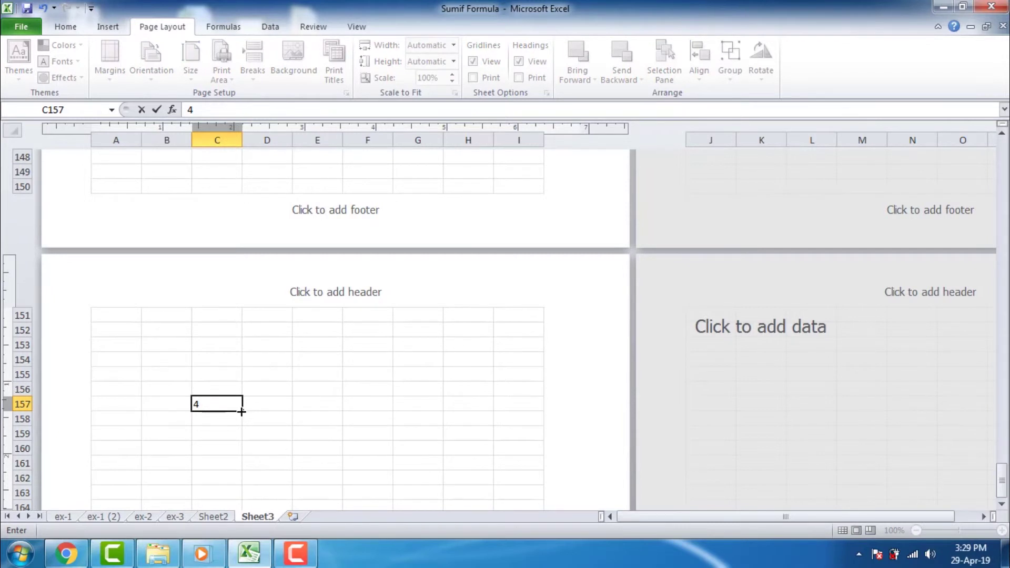
left_click_drag(242, 412, 242, 481)
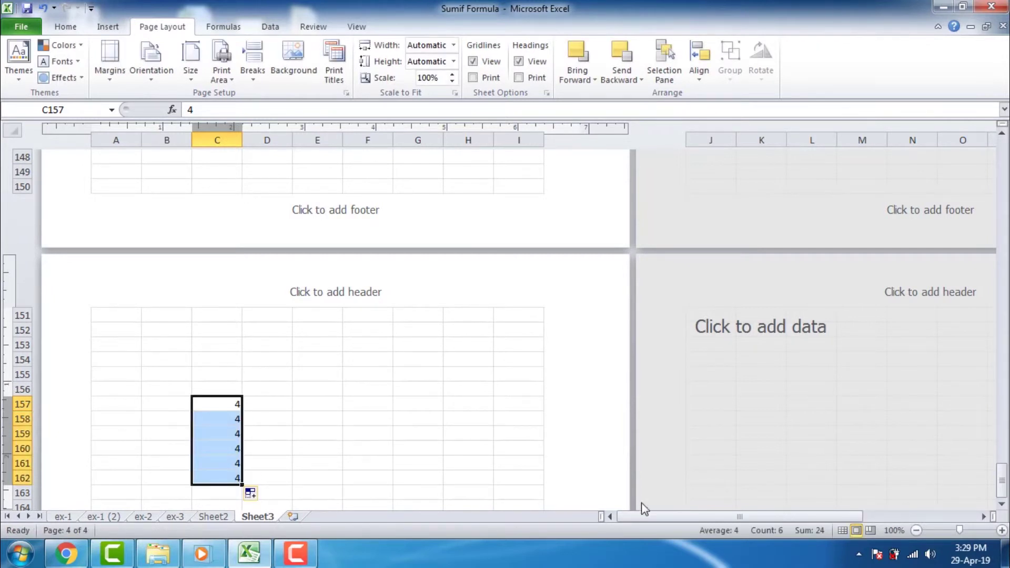
Step: Fill 5s down L6:L17, a block of 6s, and 7s down L106:L112 on the right-hand pages
left_click(984, 517)
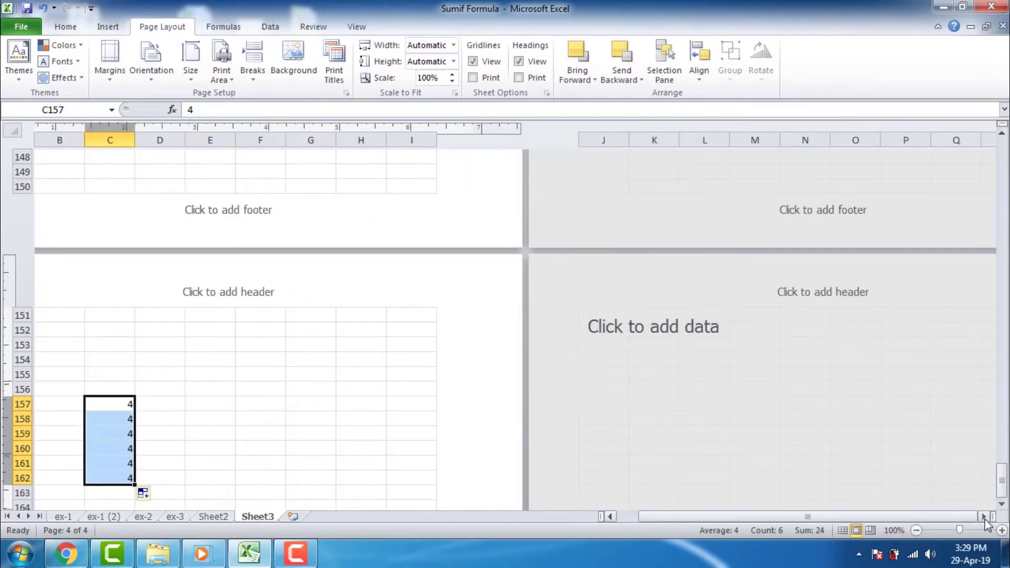
left_click(984, 517)
scroll(755, 435, "up", 5)
scroll(752, 416, "up", 8)
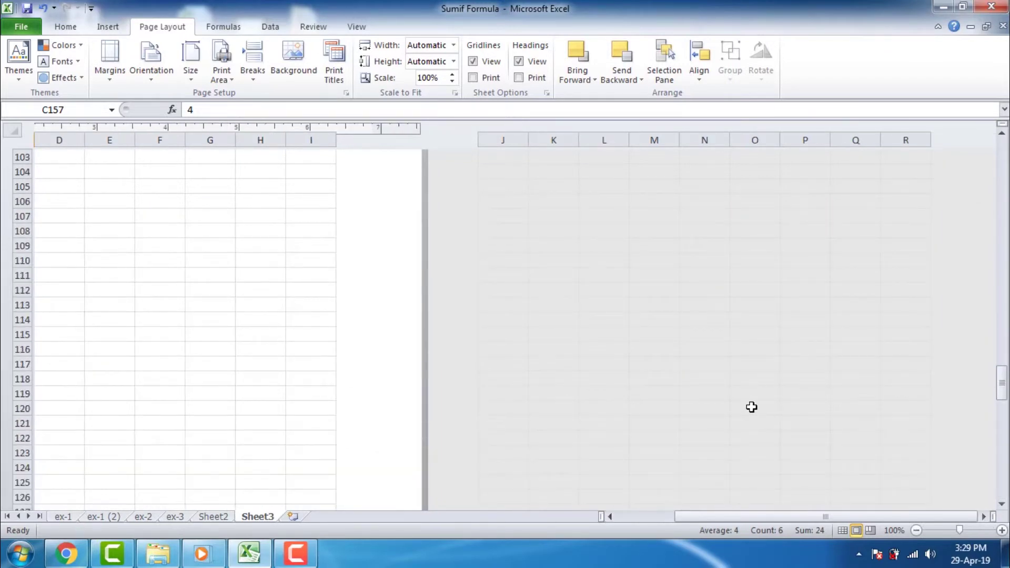
scroll(752, 407, "up", 10)
scroll(749, 399, "up", 6)
scroll(744, 390, "up", 11)
scroll(742, 384, "up", 7)
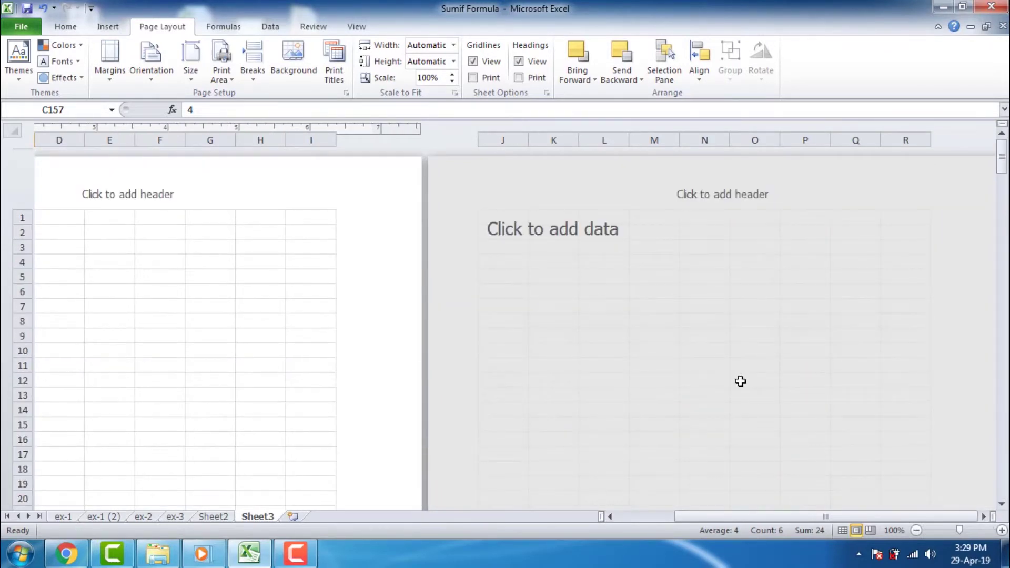
left_click(621, 292)
type("5")
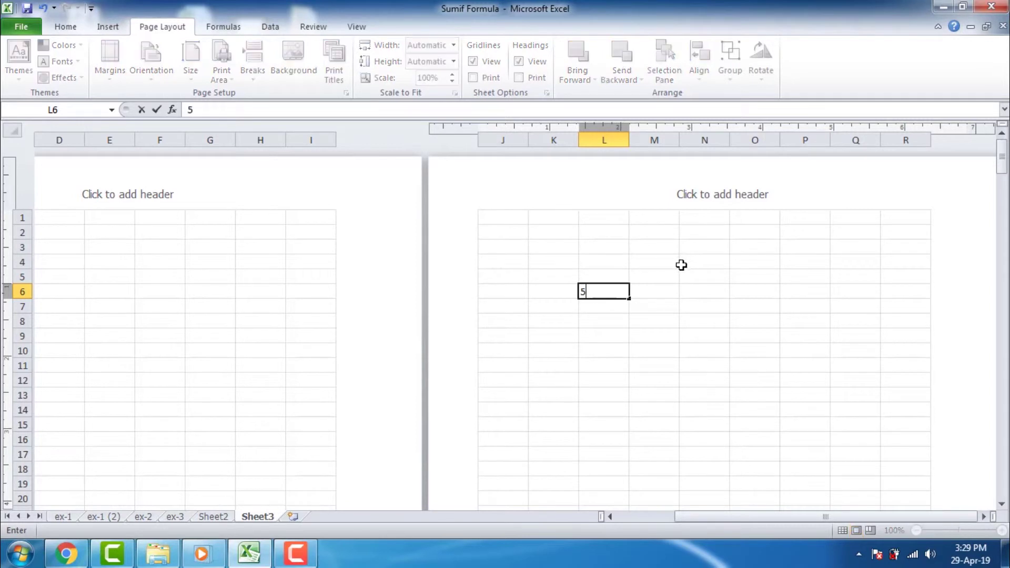
left_click_drag(629, 299, 617, 458)
scroll(645, 374, "down", 8)
scroll(645, 372, "down", 10)
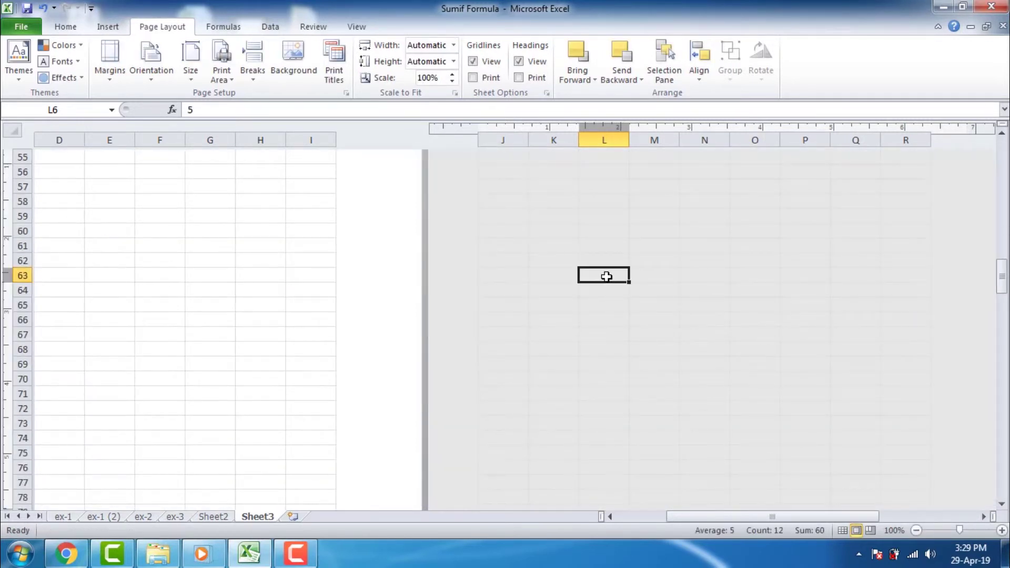
type("6")
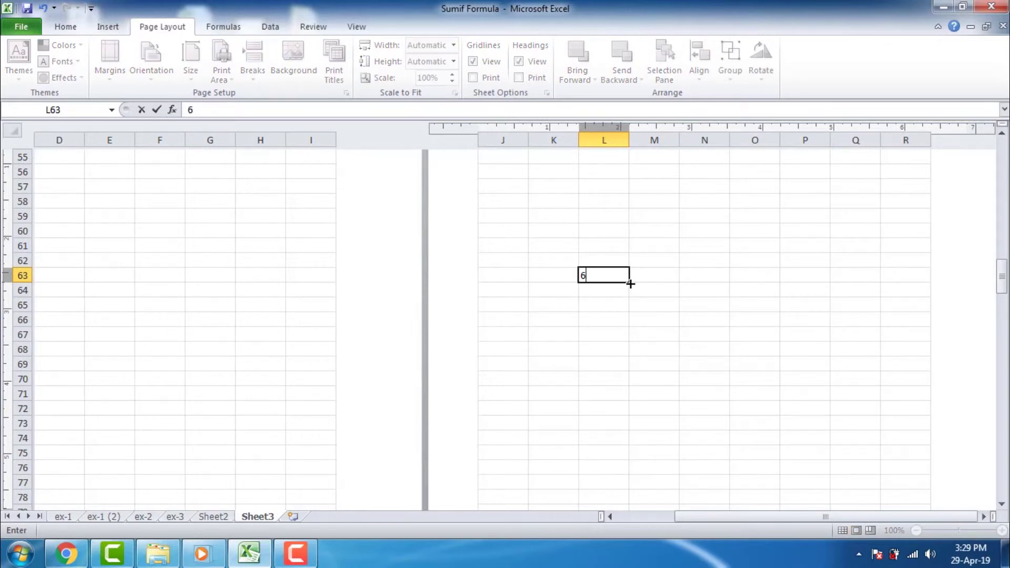
left_click_drag(631, 284, 634, 415)
scroll(604, 438, "down", 6)
scroll(604, 430, "down", 7)
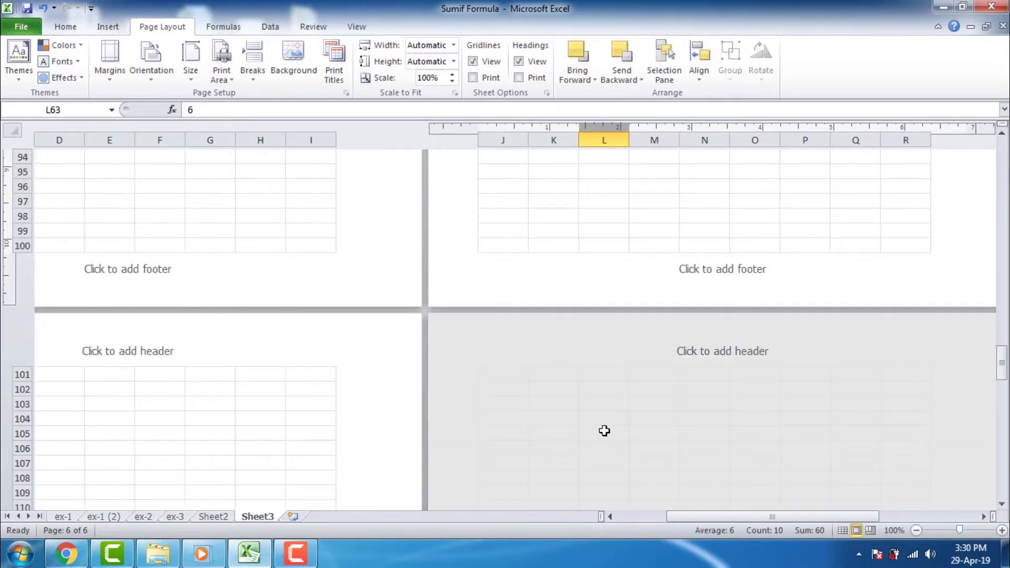
scroll(604, 431, "down", 2)
left_click(611, 361)
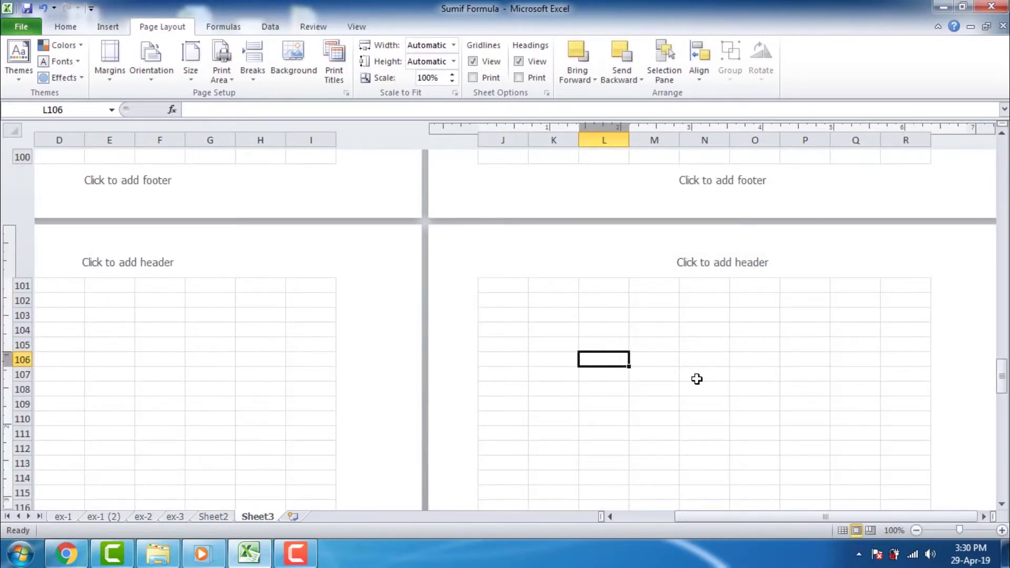
type("7")
mouse_move(629, 367)
left_mouse_down()
mouse_move(640, 464)
mouse_move(626, 453)
left_mouse_up()
Step: Fill 8s down K158:K170, then scroll back up to row 1
left_click_drag(701, 517, 616, 525)
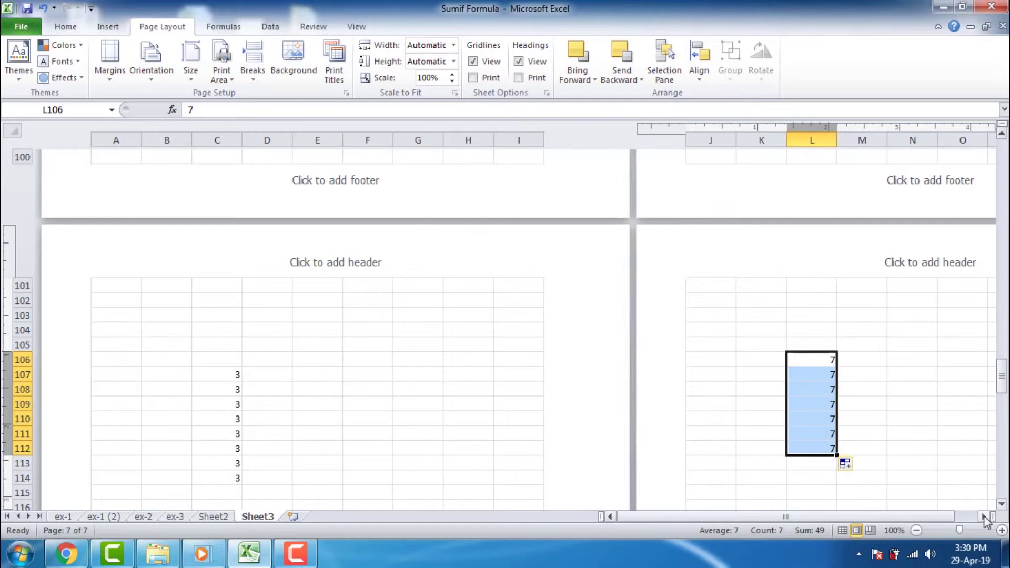
left_click(1002, 504)
left_click(1002, 504)
left_click_drag(1002, 506, 1002, 505)
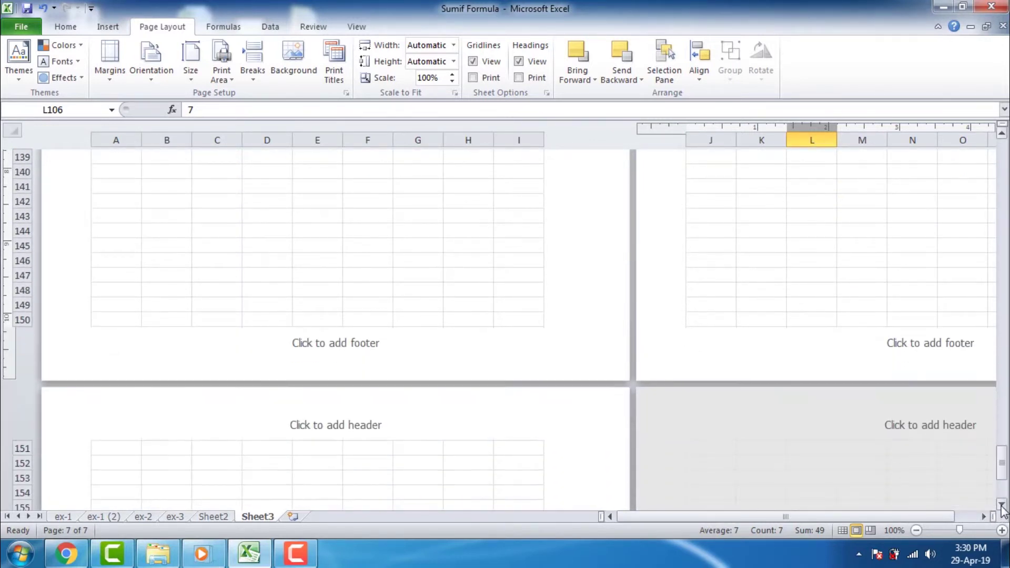
left_click_drag(1002, 508, 1001, 507)
left_click(764, 244)
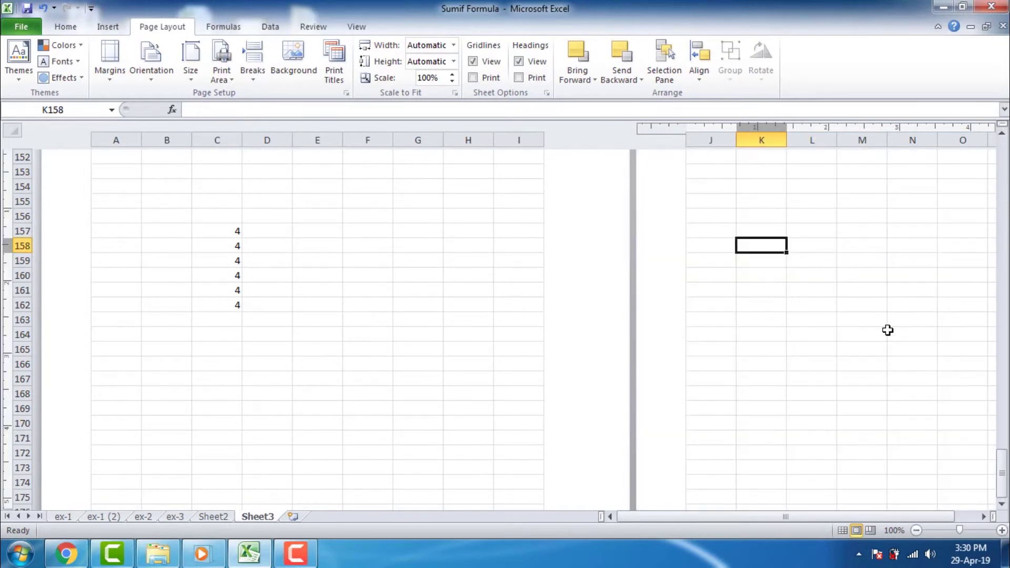
type("8")
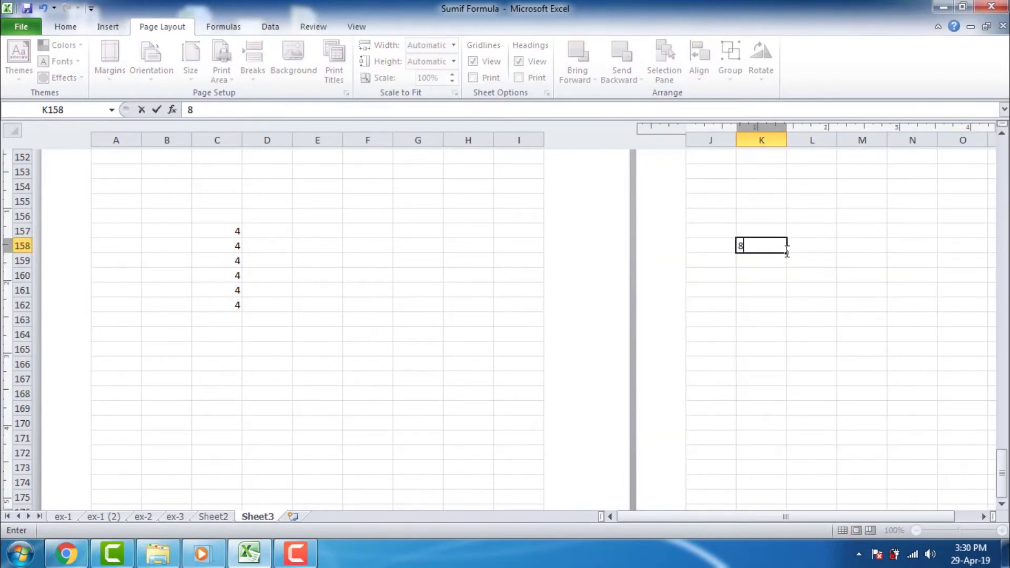
left_click_drag(788, 256, 790, 423)
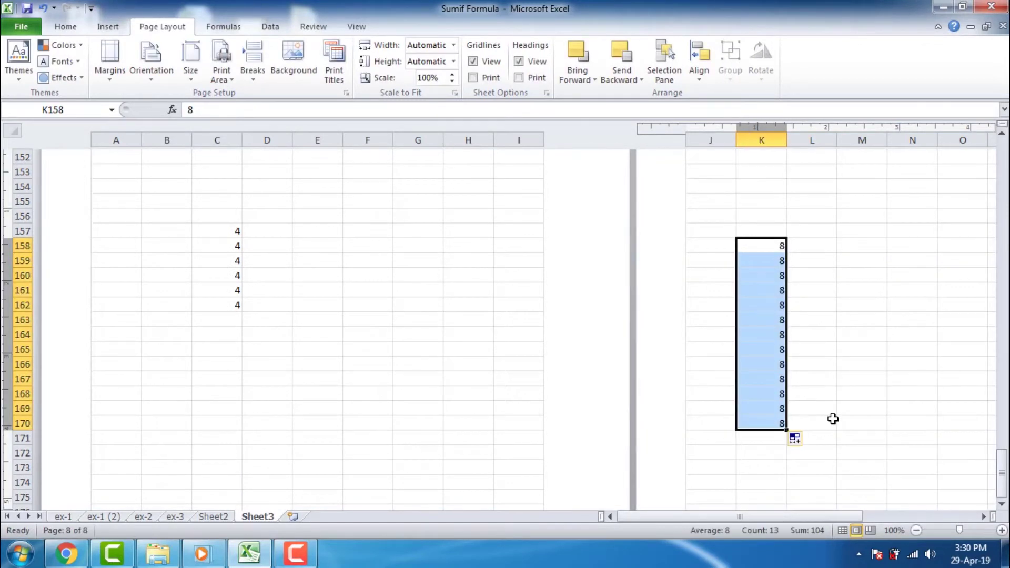
scroll(419, 498, "up", 5)
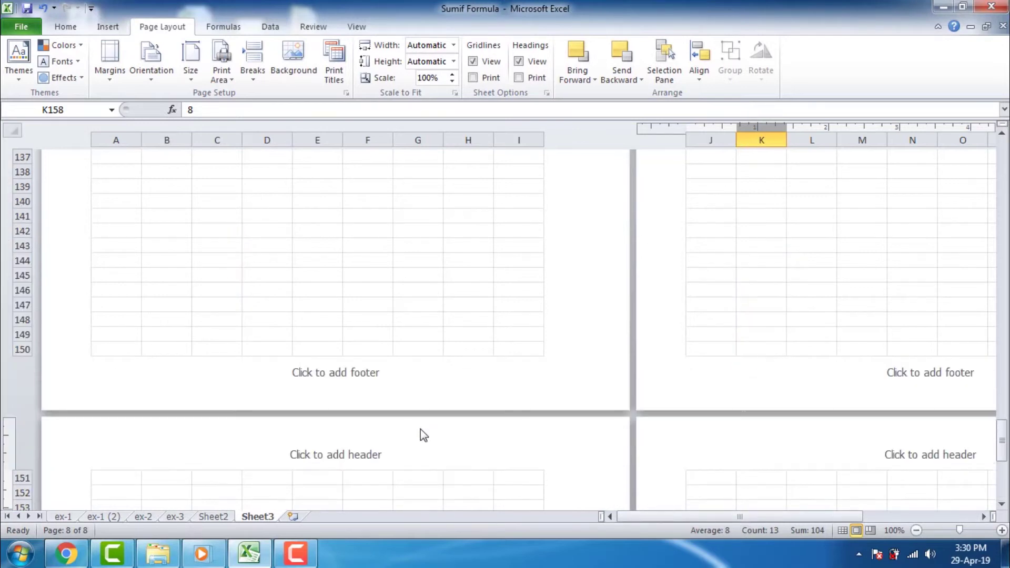
scroll(420, 433, "up", 5)
scroll(419, 423, "up", 4)
scroll(419, 421, "up", 6)
scroll(420, 420, "up", 3)
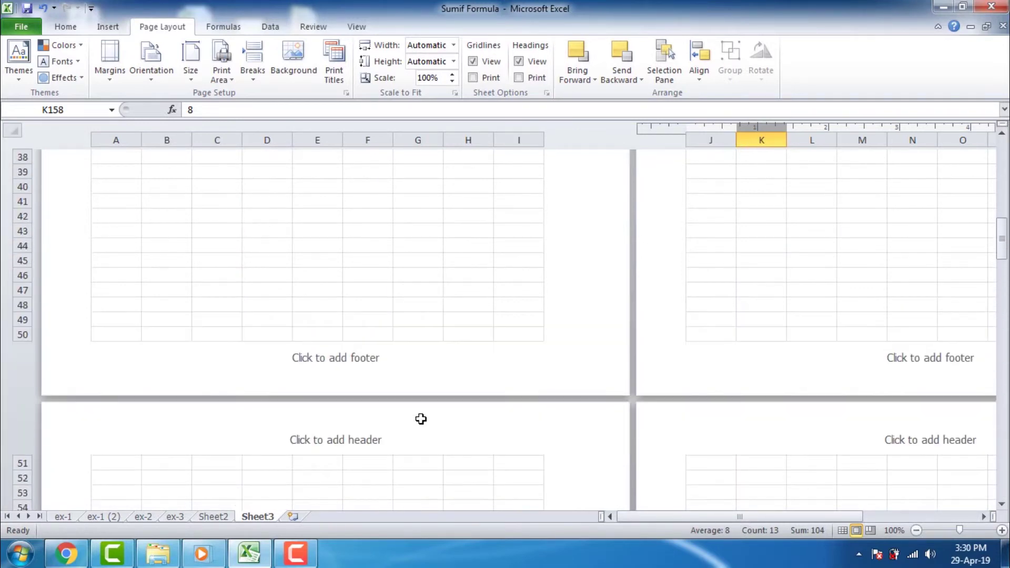
scroll(421, 419, "up", 3)
scroll(421, 419, "up", 5)
scroll(421, 418, "up", 3)
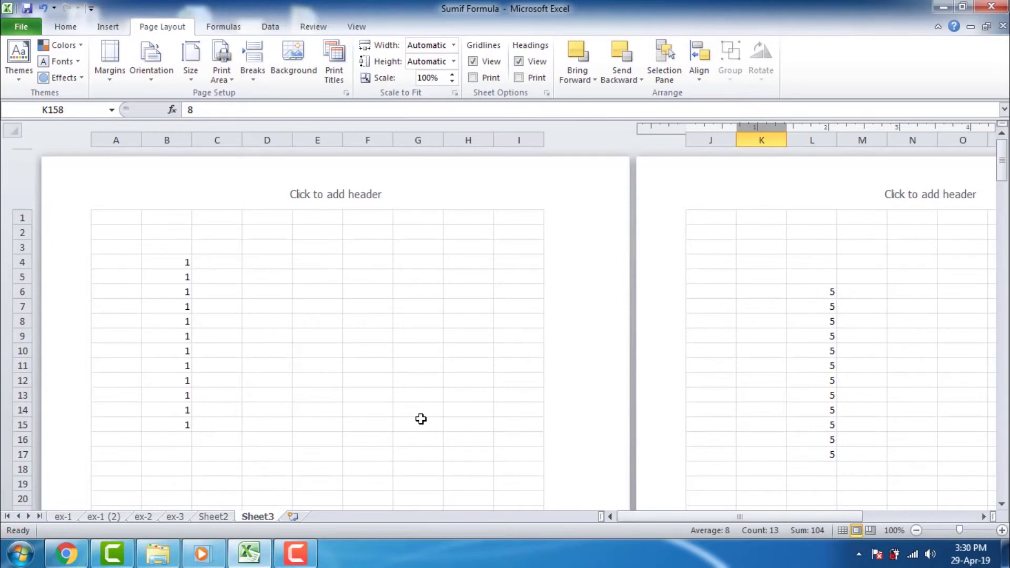
Step: Preview Sheet3's printout from Page Setup with the current down-then-over page order
left_click(336, 68)
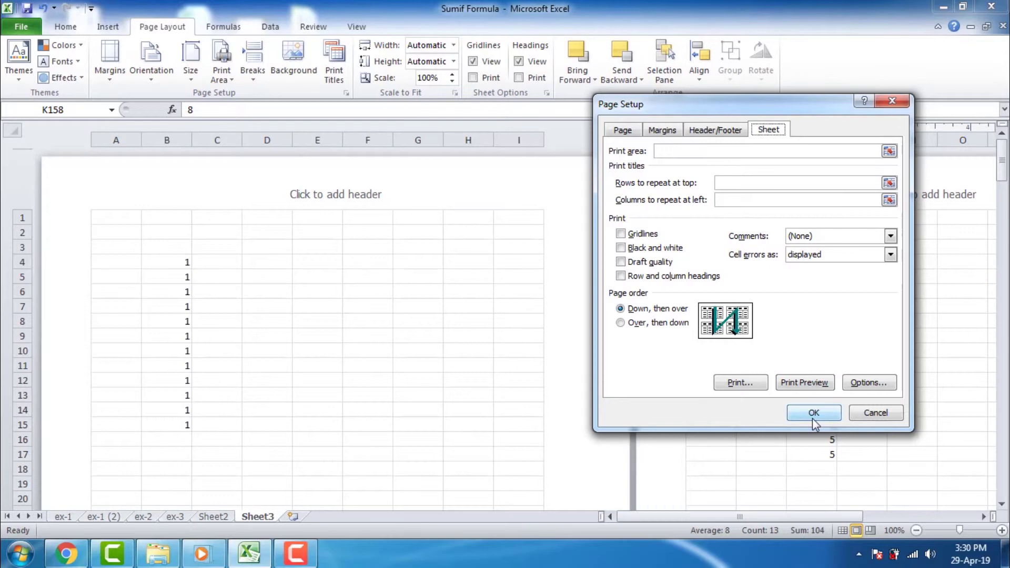
left_click(802, 384)
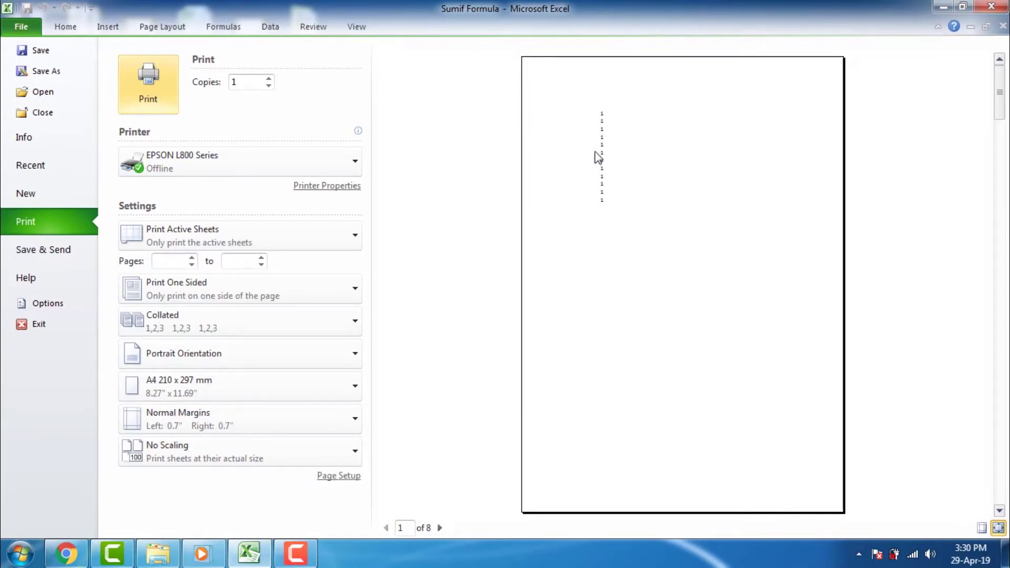
Step: Page through all 8 preview pages in down-then-over order, then leave the preview
left_click(441, 528)
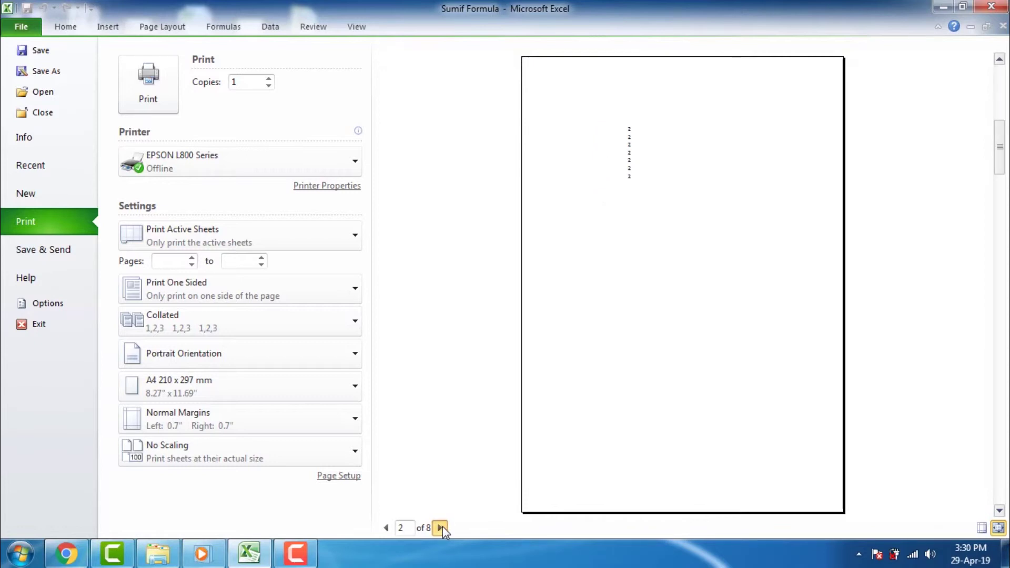
left_click(441, 528)
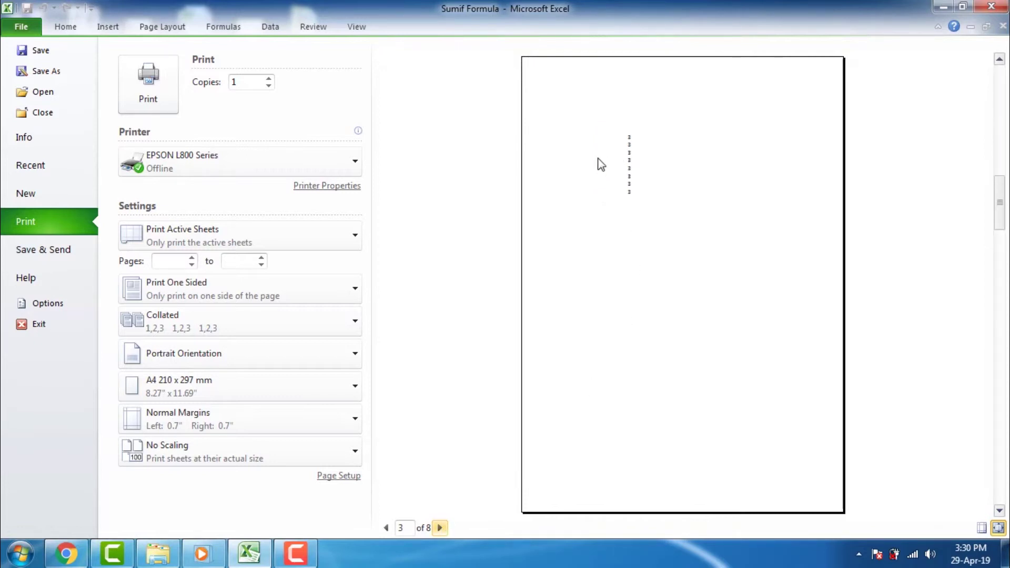
left_click(441, 528)
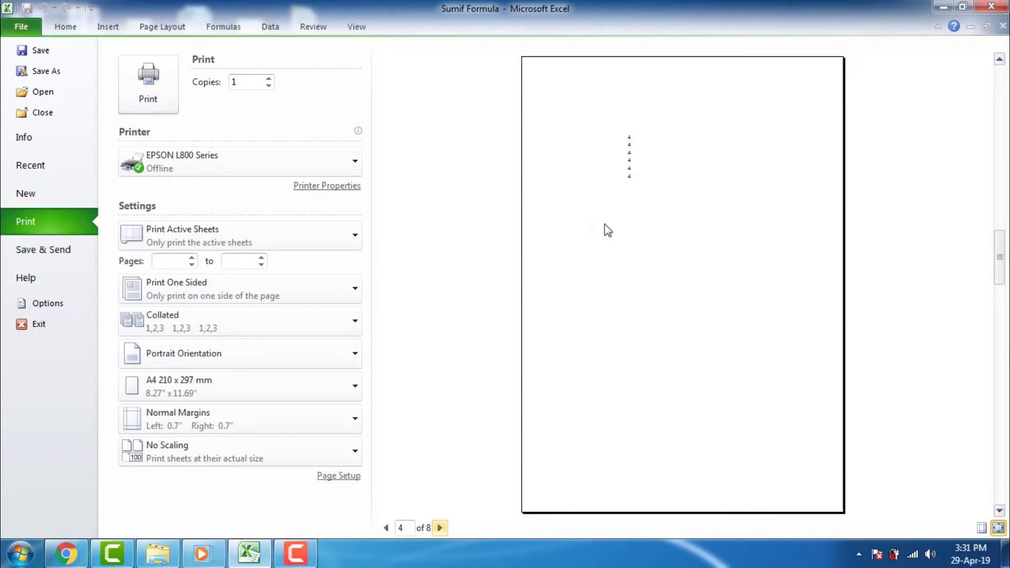
left_click(441, 528)
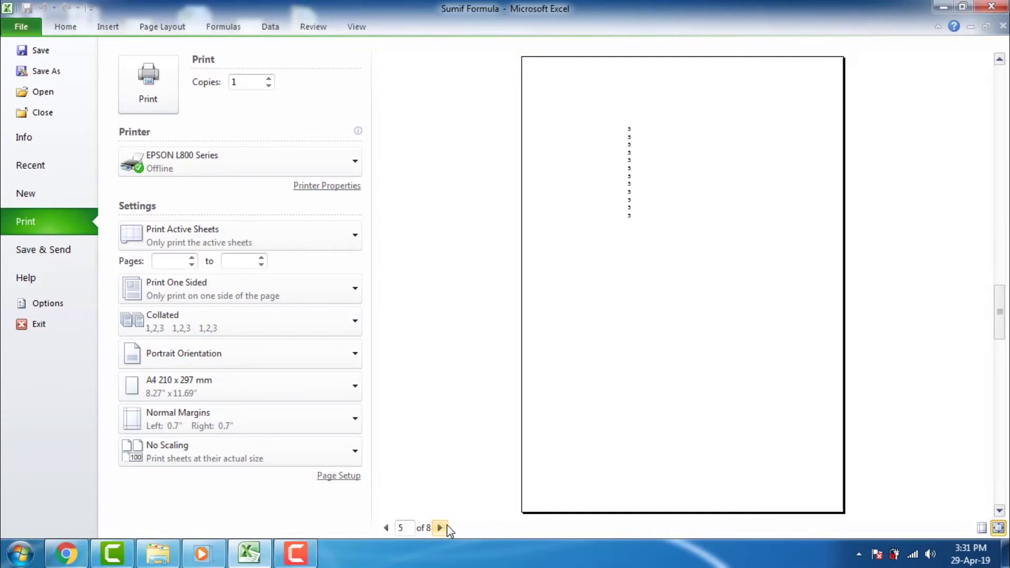
left_click(440, 528)
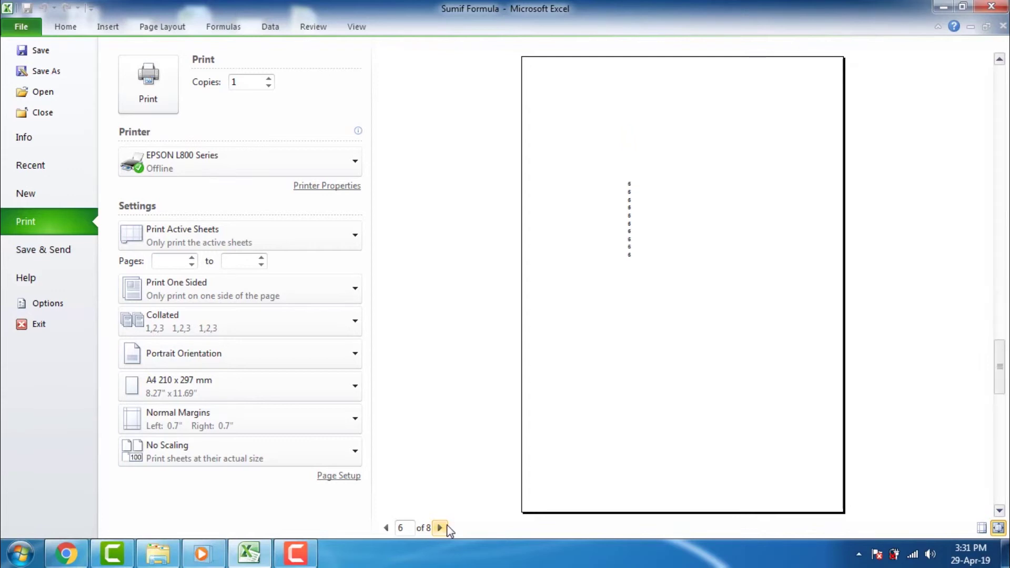
left_click(447, 526)
left_click(446, 528)
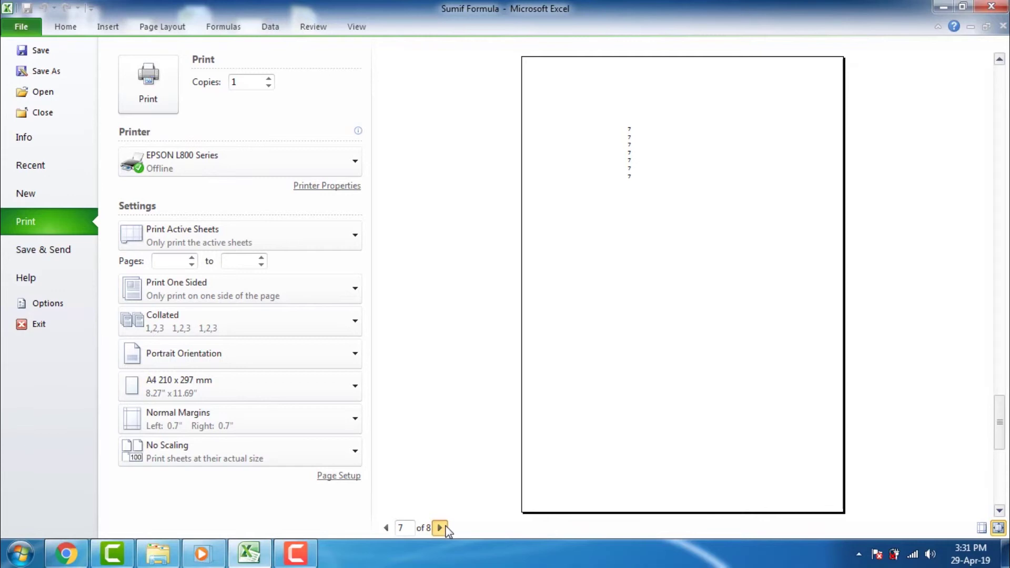
left_click(445, 528)
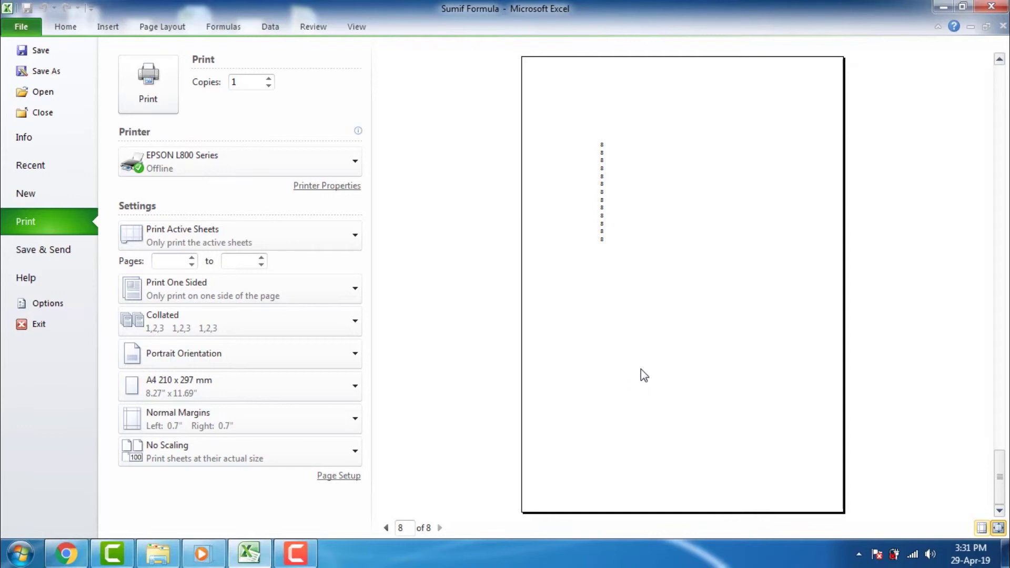
key("Escape")
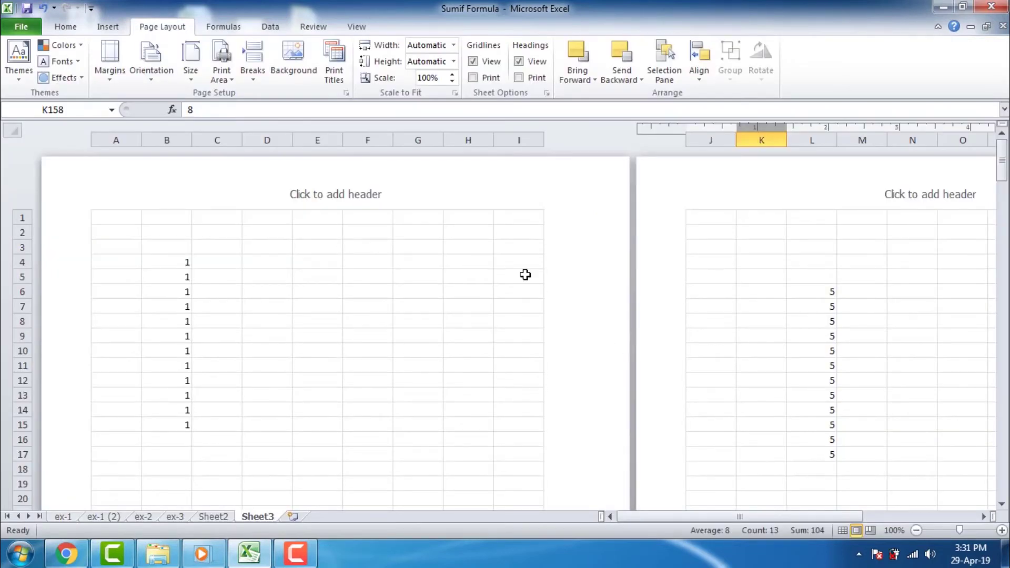
Step: Switch Sheet3's page order to Over, then down and preview the printout
left_click(339, 72)
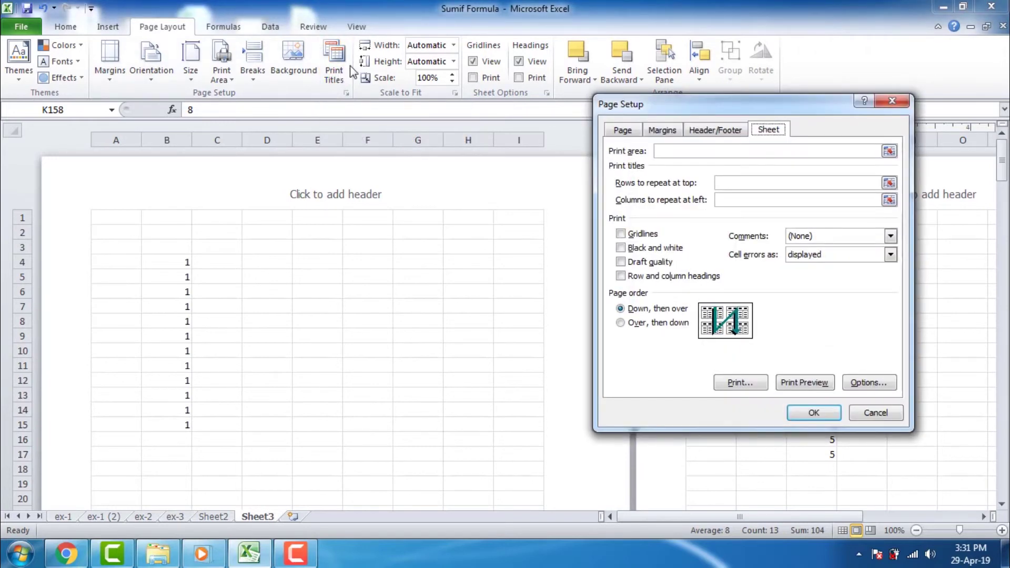
left_click(624, 323)
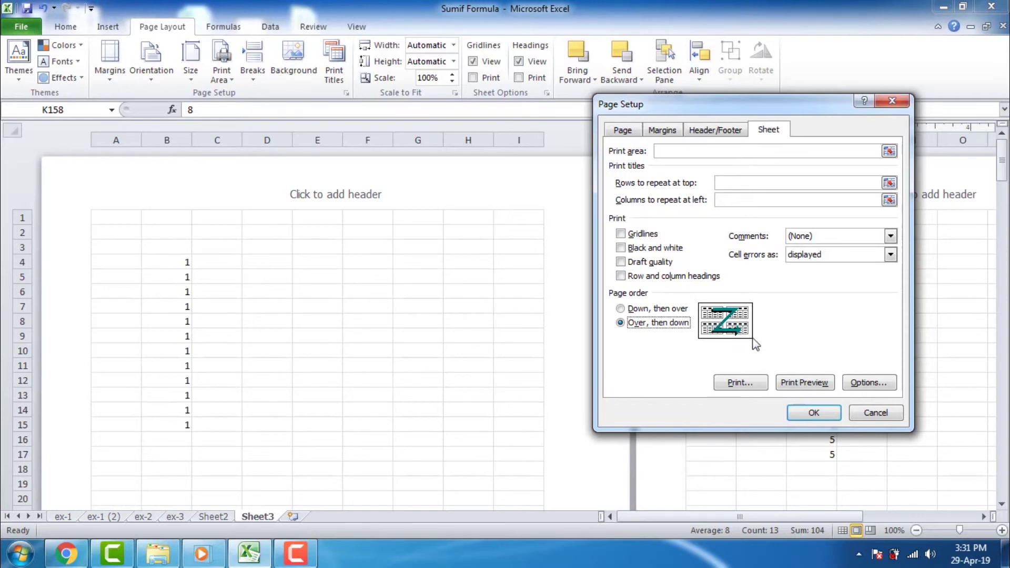
left_click(795, 384)
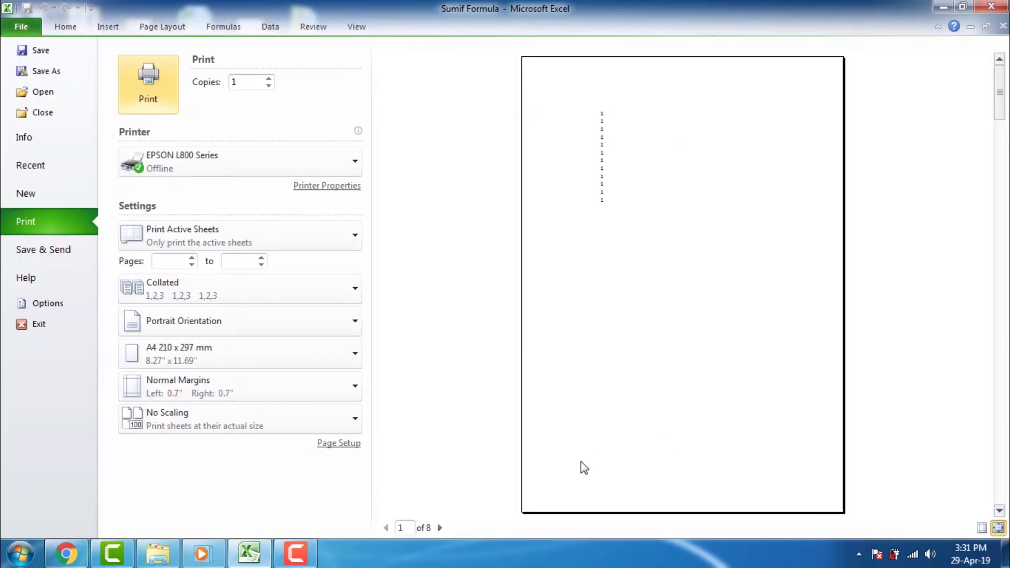
Step: Step through preview pages 2 to 8 in the new over-then-down order
left_click(441, 527)
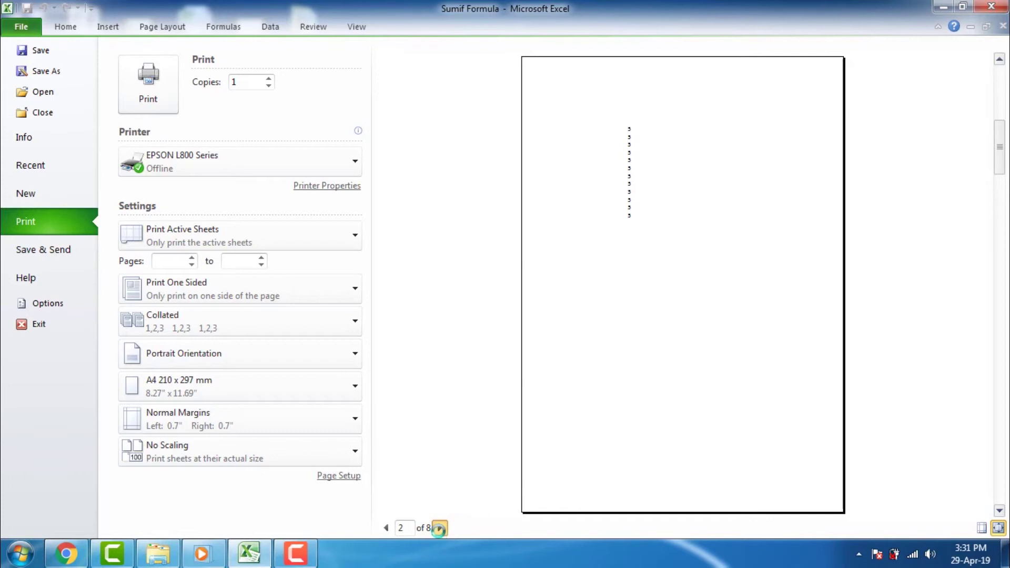
left_click(440, 528)
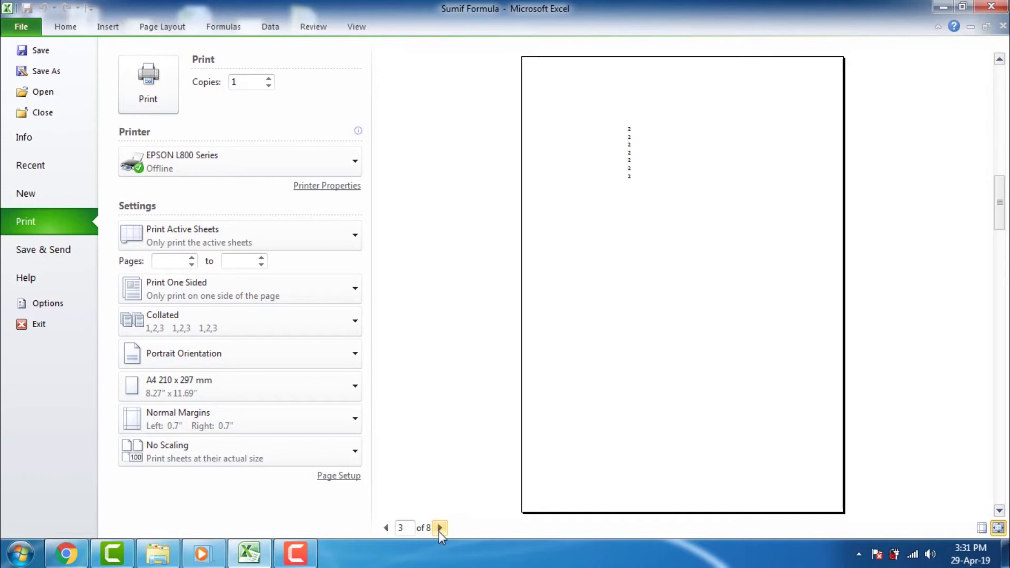
left_click(440, 528)
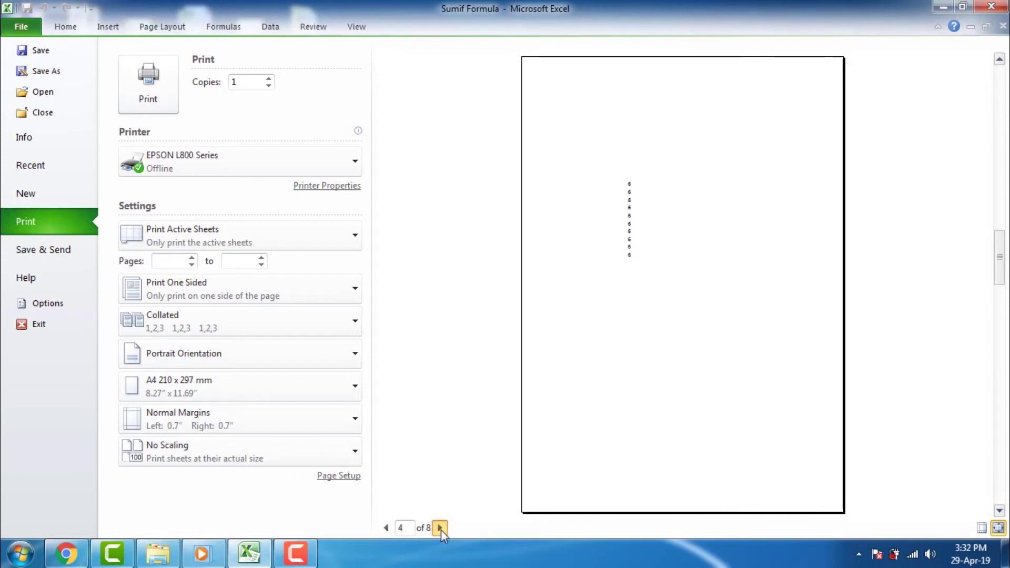
left_click(441, 529)
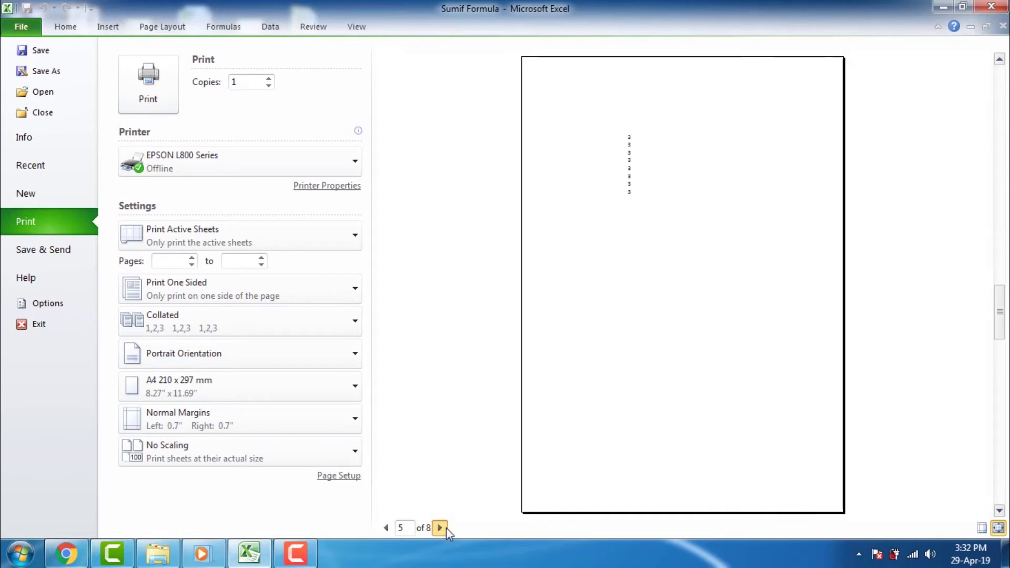
left_click(441, 528)
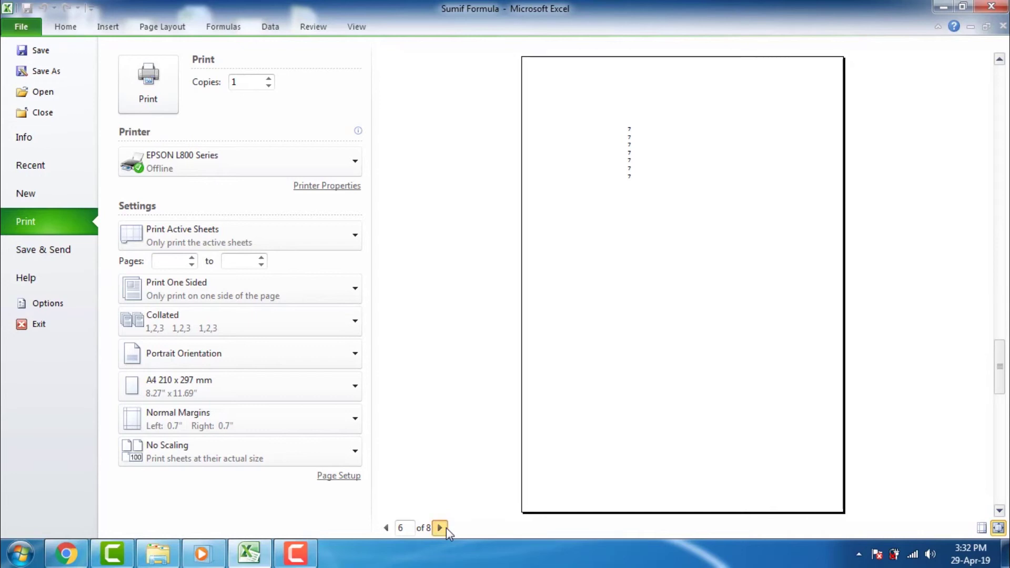
left_click(445, 528)
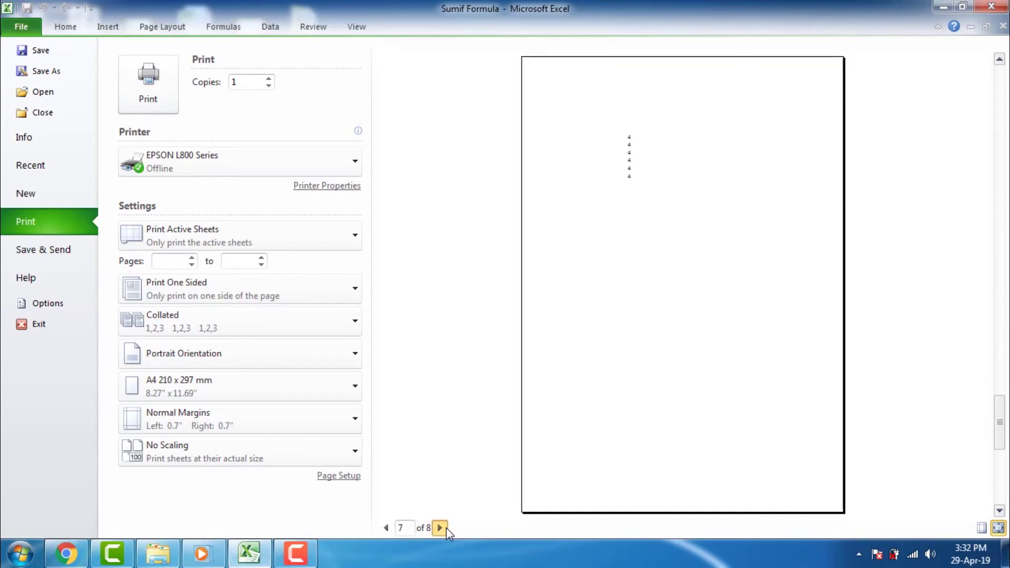
left_click(445, 528)
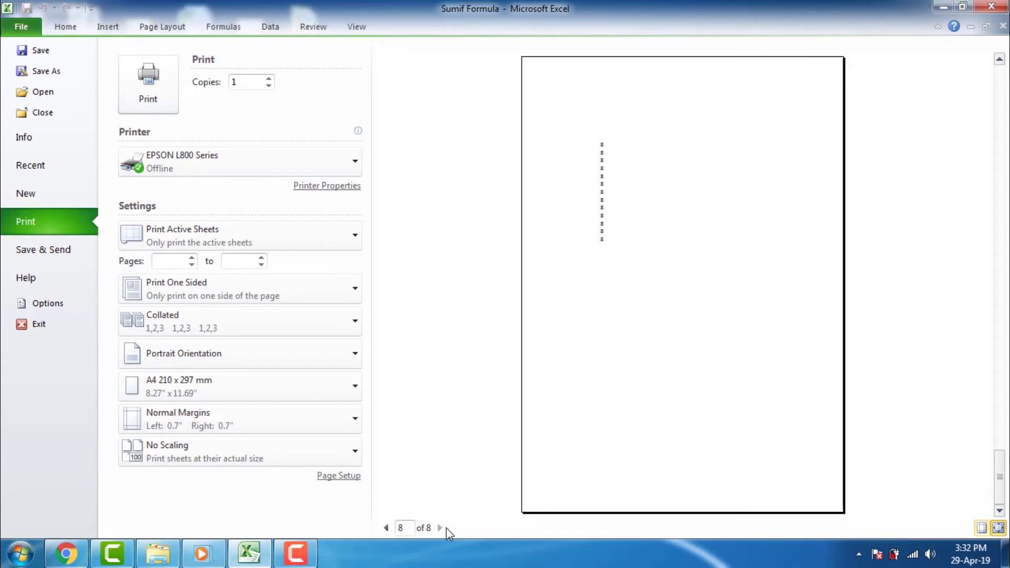
Step: Leave the preview and show Page Setup's Page settings: Portrait, 100% scaling, A4
key("Escape")
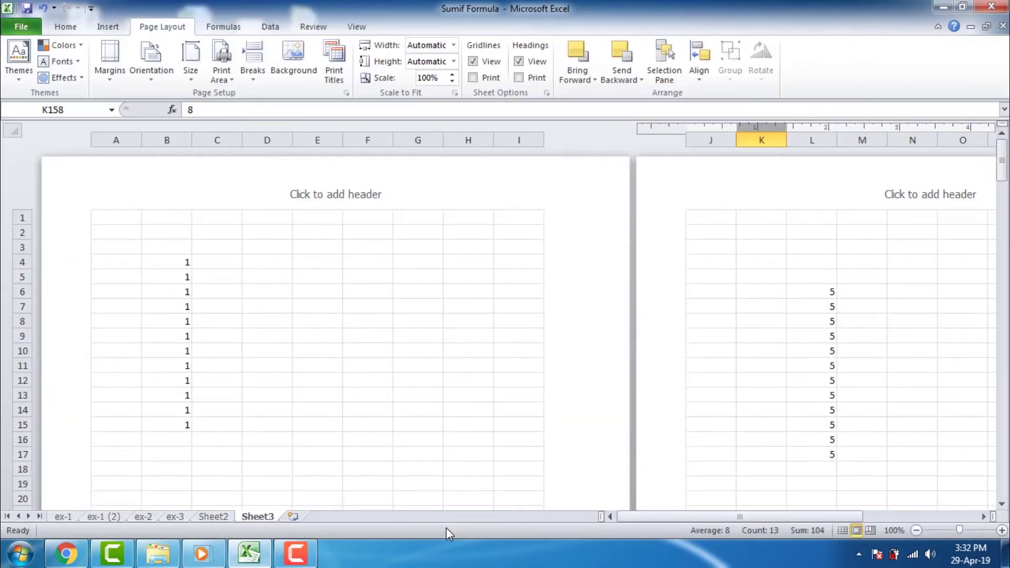
left_click(334, 73)
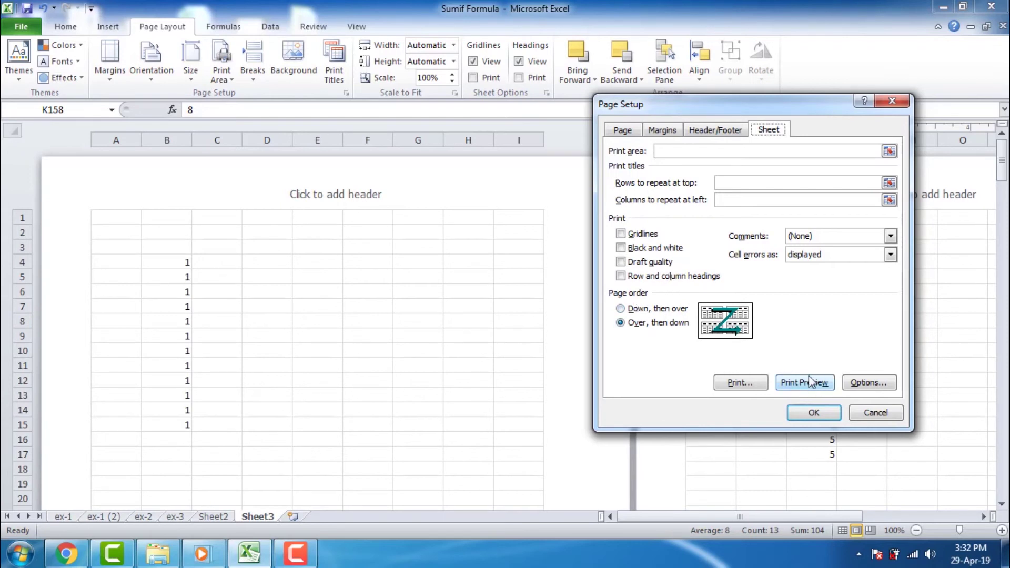
left_click(626, 135)
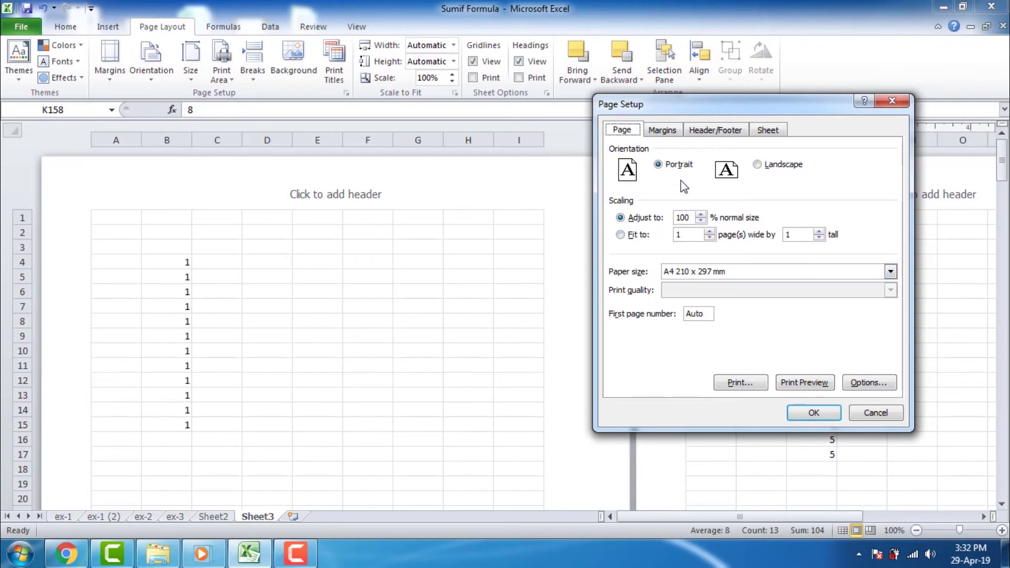
Step: Review the Margins and Header/Footer settings, then confirm the Sheet options show Over, then down page order
left_click(663, 130)
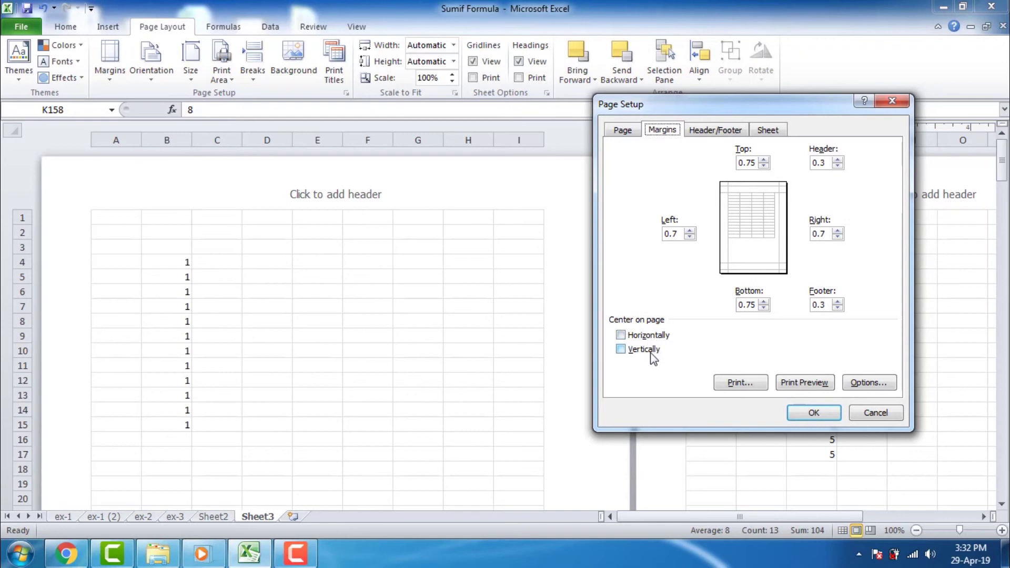
left_click(733, 132)
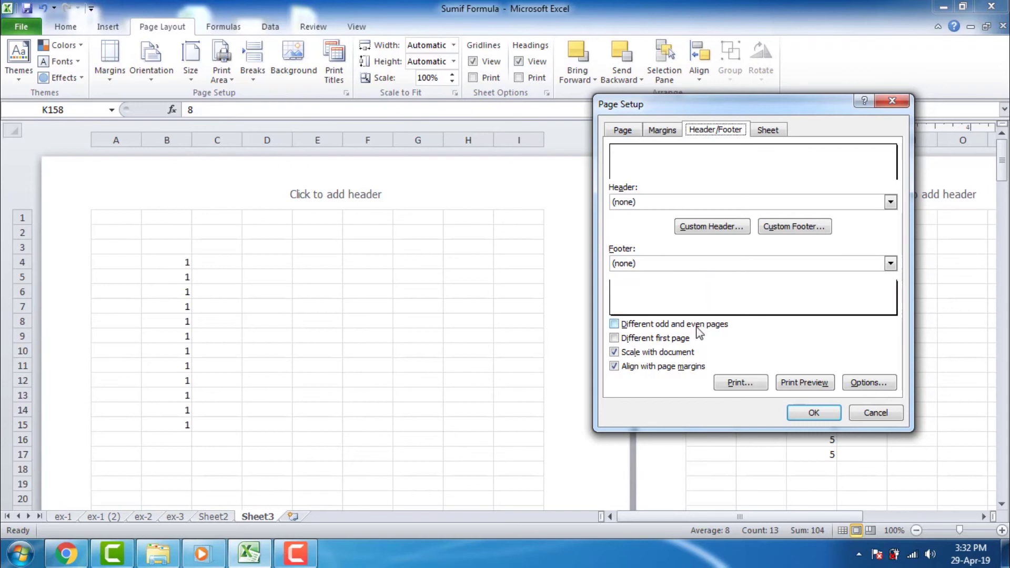
left_click(768, 139)
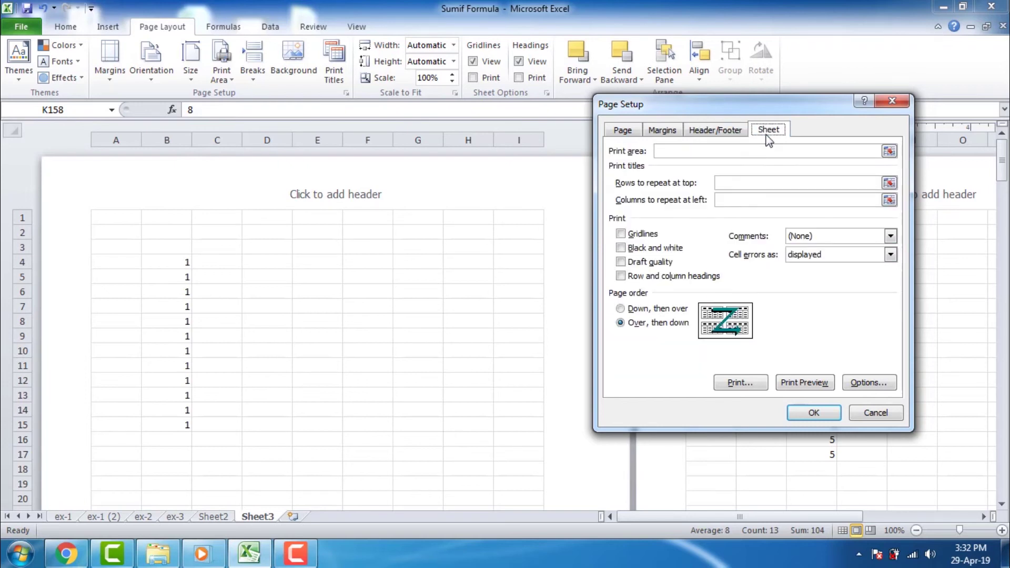